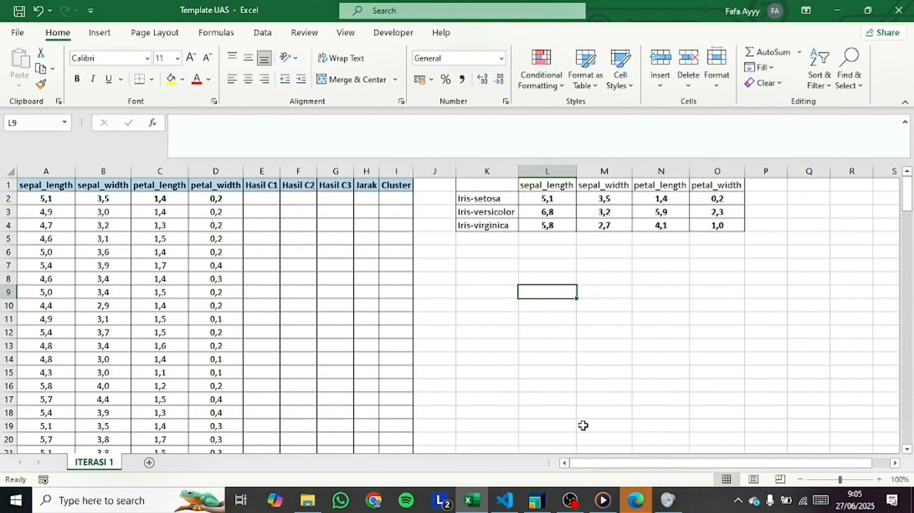
Examine the three class labels Iris-setosa, Iris-versicolor and Iris-virginica in K2:K4 of the centroid table.
left_click(499, 291)
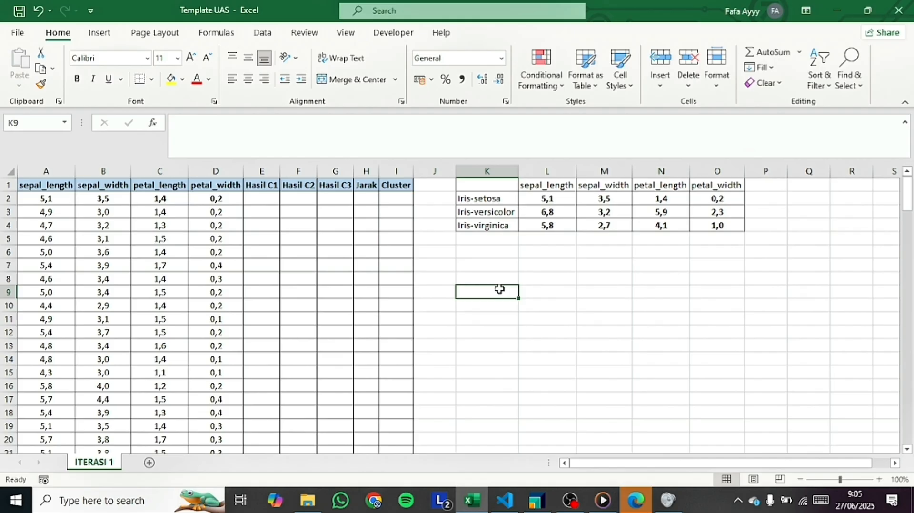
left_click(485, 198)
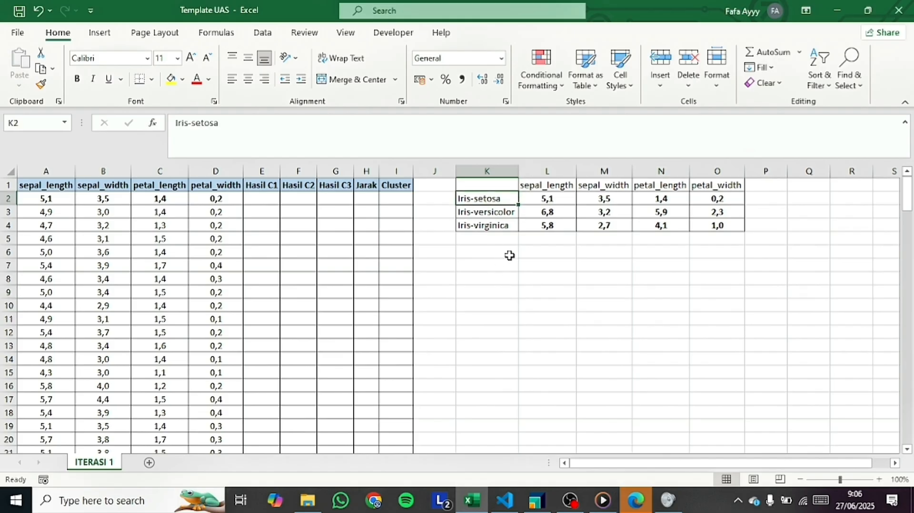
left_click(527, 280)
left_click(481, 264)
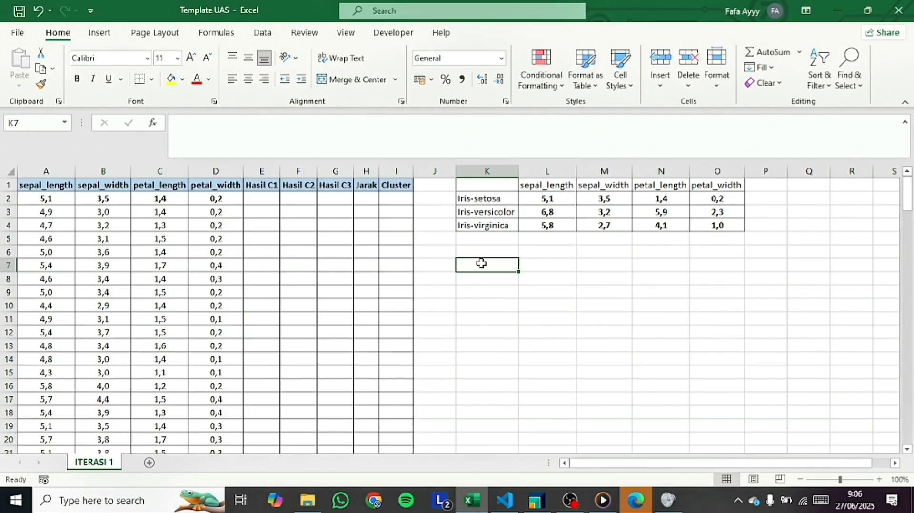
left_click(482, 200)
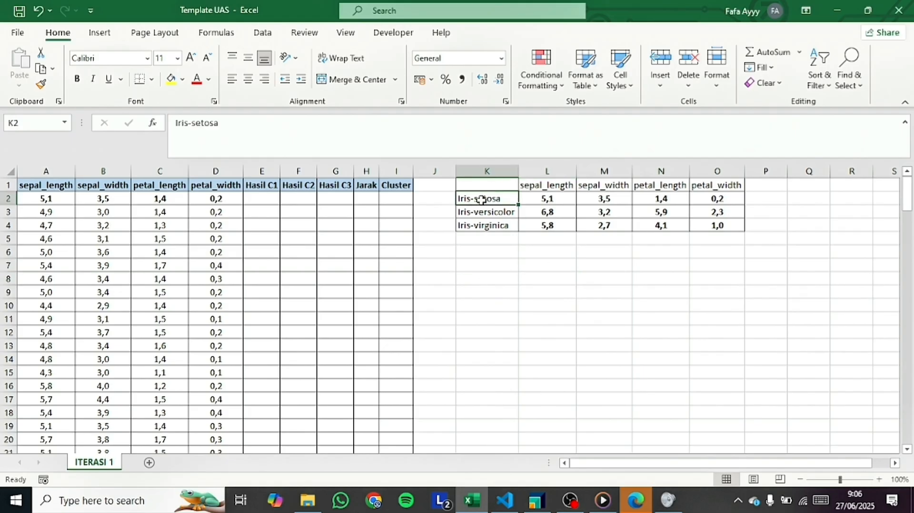
left_click(498, 211)
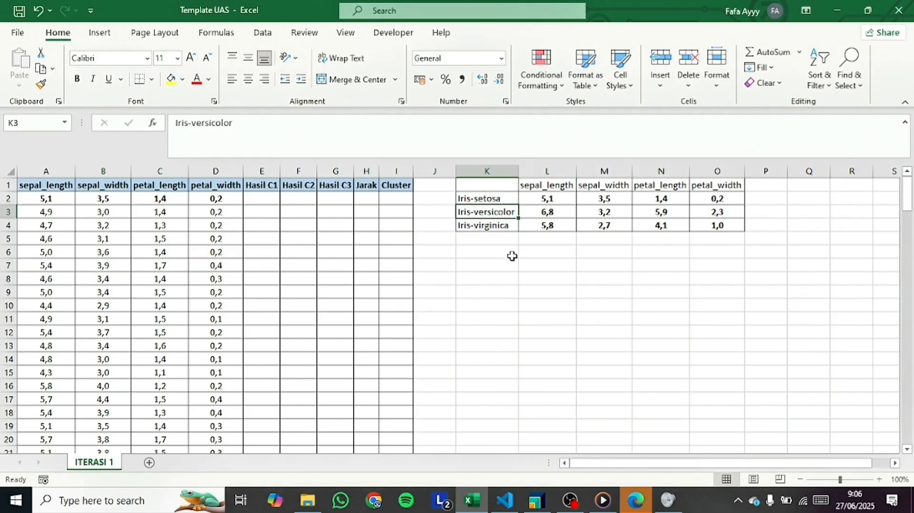
left_click(498, 225)
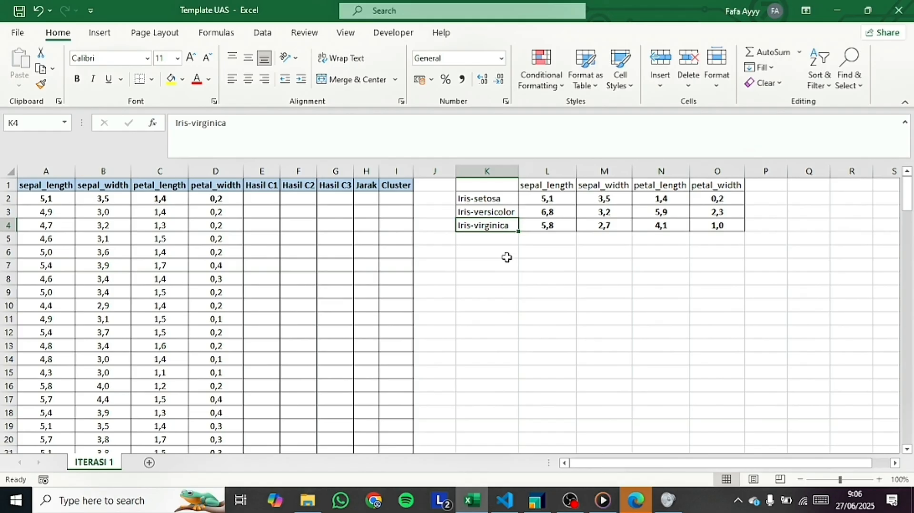
left_click_drag(497, 198, 493, 219)
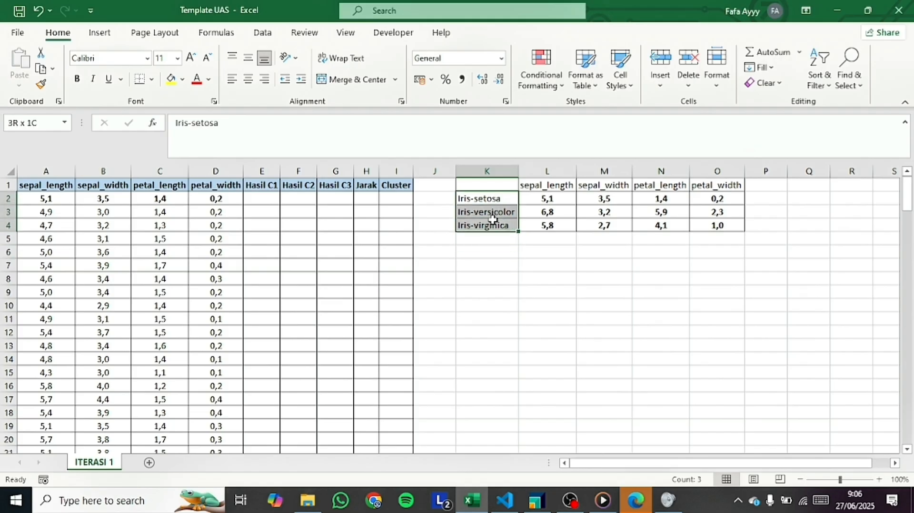
left_click(482, 263)
left_click_drag(486, 198, 485, 232)
left_click(478, 253)
left_click_drag(476, 198, 478, 235)
left_click(490, 277)
left_click_drag(491, 199, 488, 225)
left_click(481, 263)
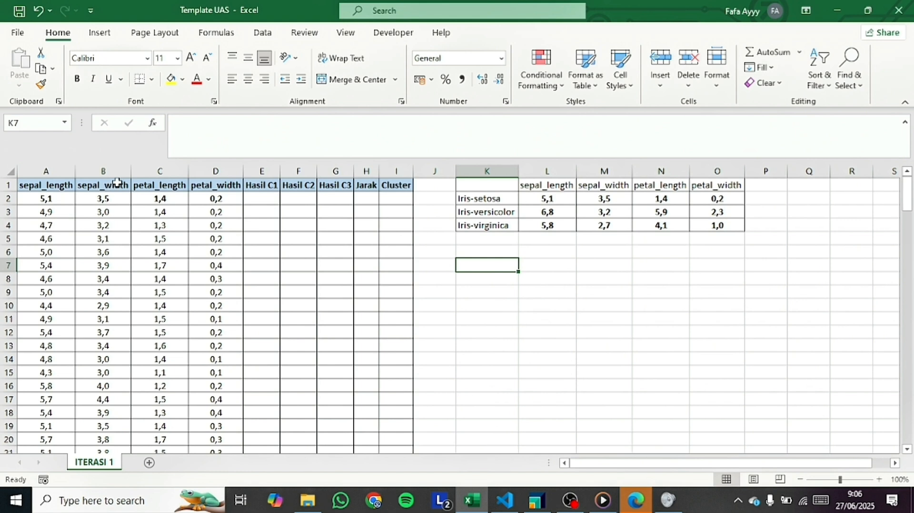
Review the empty result columns and the initial centroid values for the three iris classes in L2:O4.
left_click(249, 201)
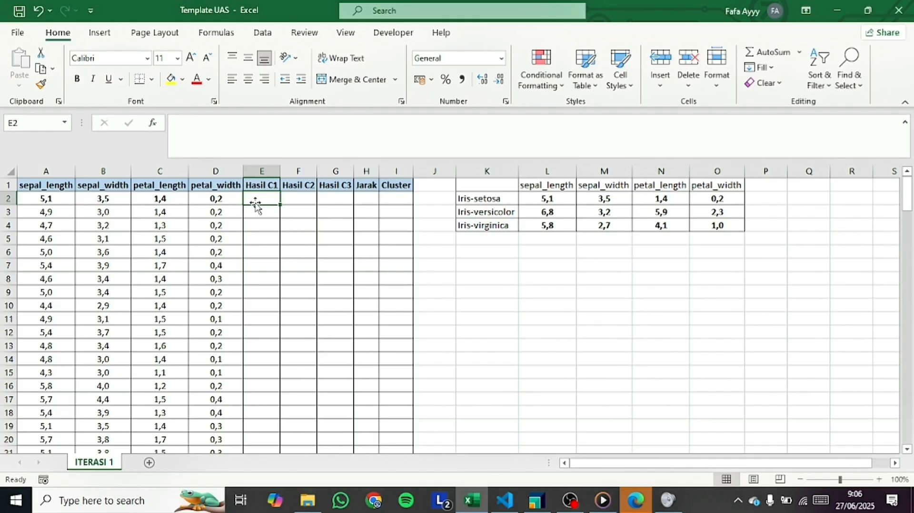
left_click(341, 293)
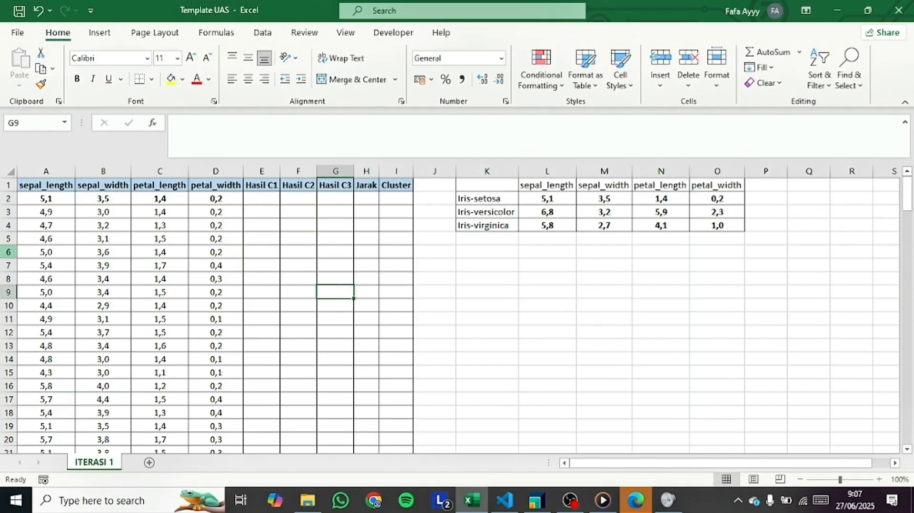
left_click(393, 266)
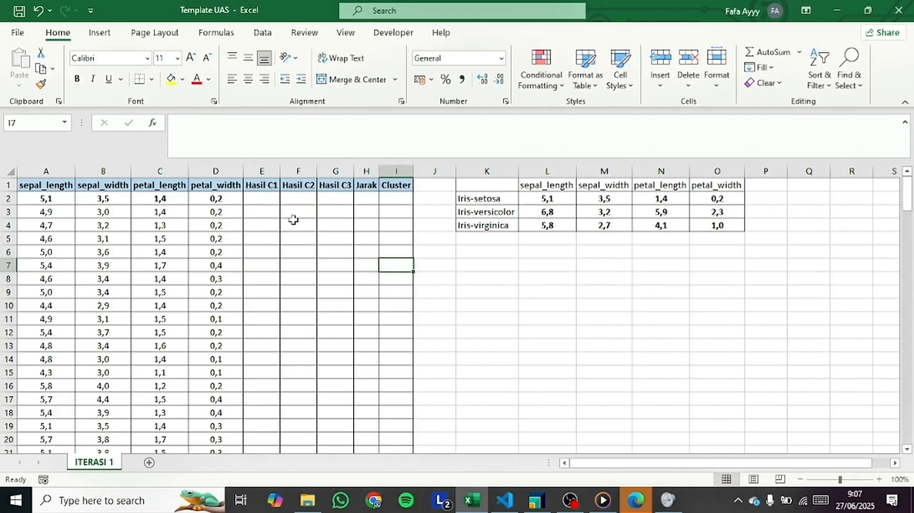
left_click_drag(468, 199, 497, 227)
left_click(488, 292)
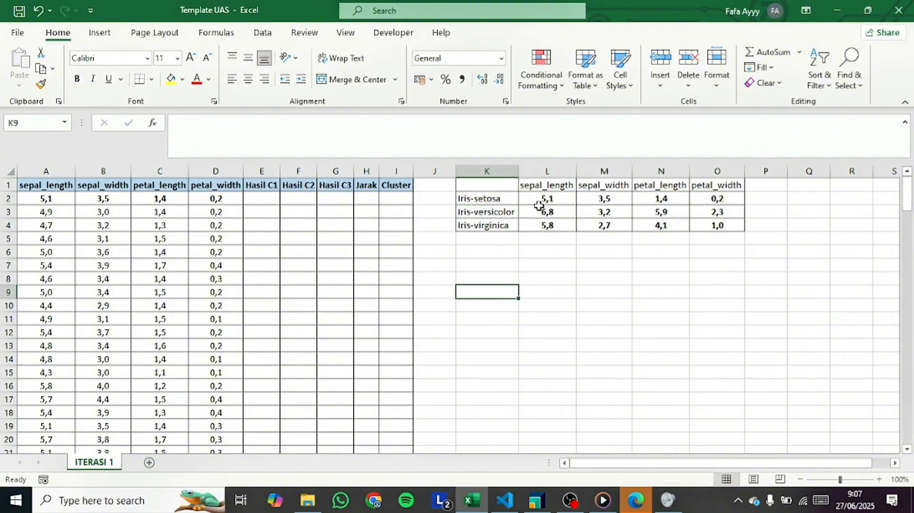
left_click_drag(547, 198, 700, 224)
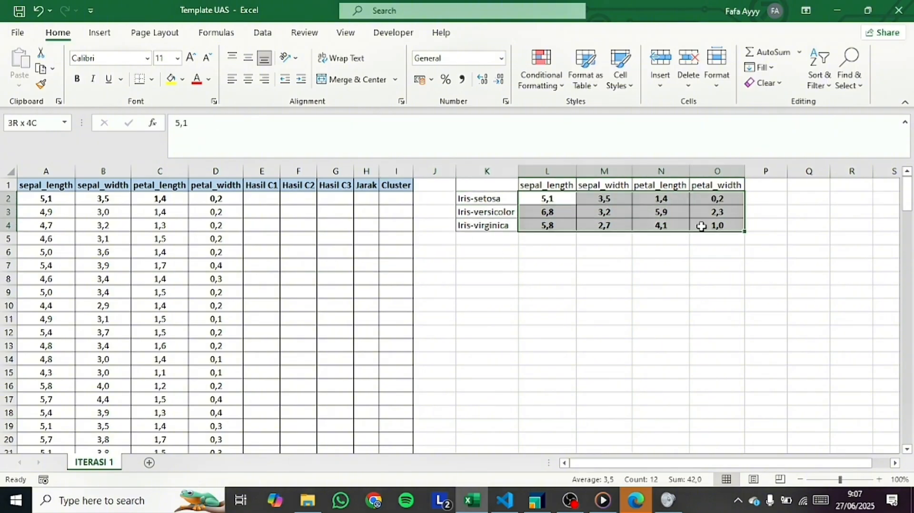
left_click(628, 315)
left_click(563, 201)
left_click_drag(563, 201, 718, 227)
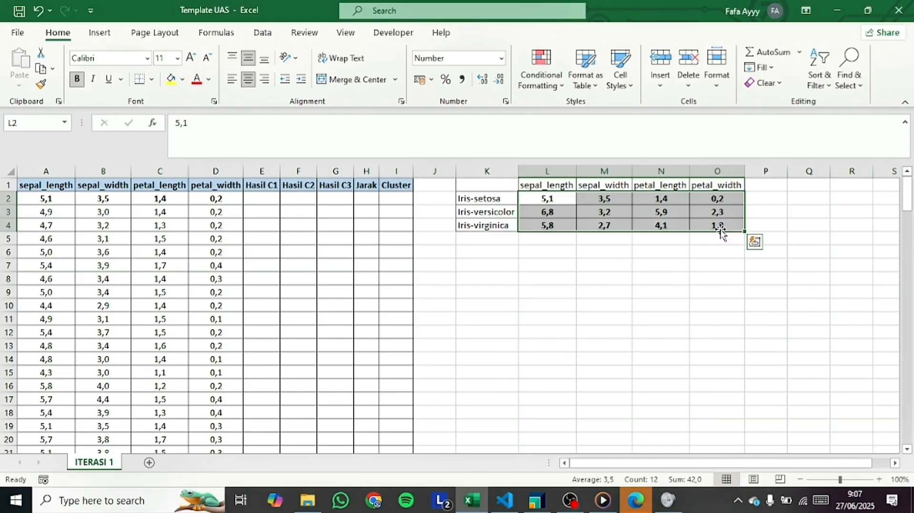
left_click(653, 299)
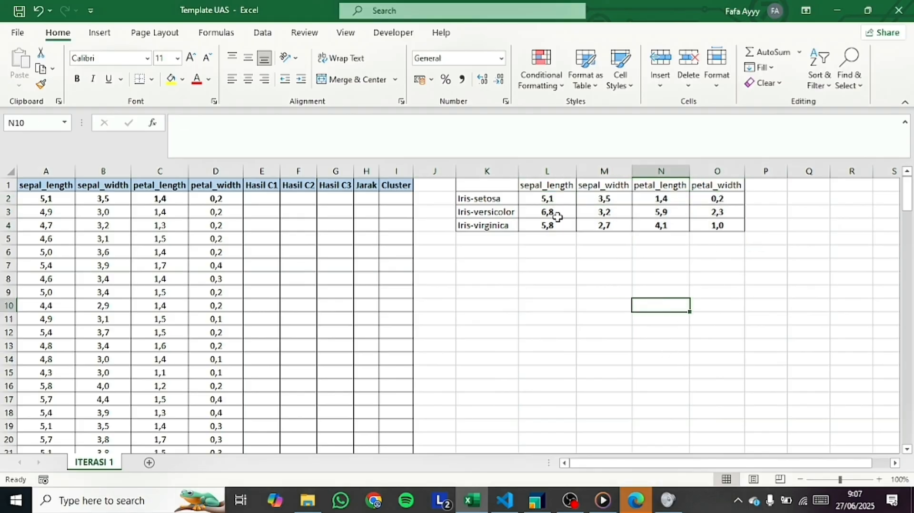
left_click_drag(495, 200, 495, 224)
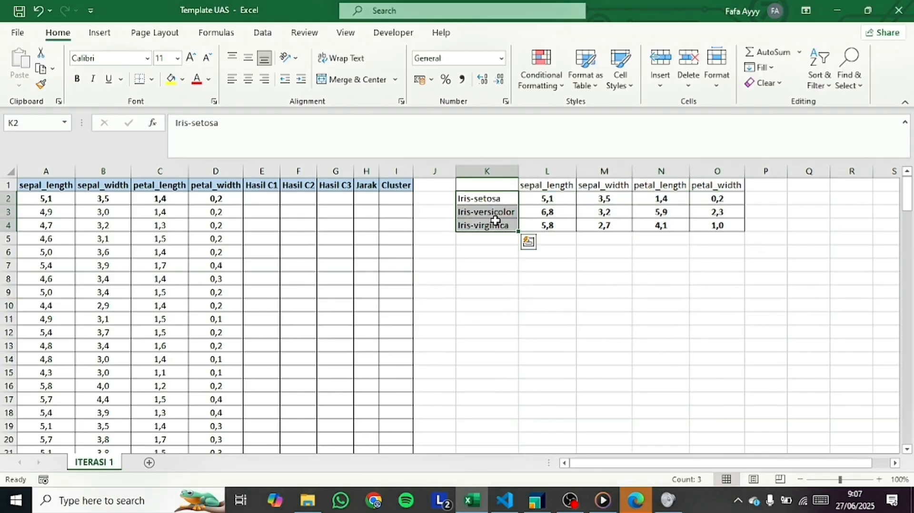
left_click(469, 302)
left_click(478, 196)
left_click_drag(547, 200, 717, 200)
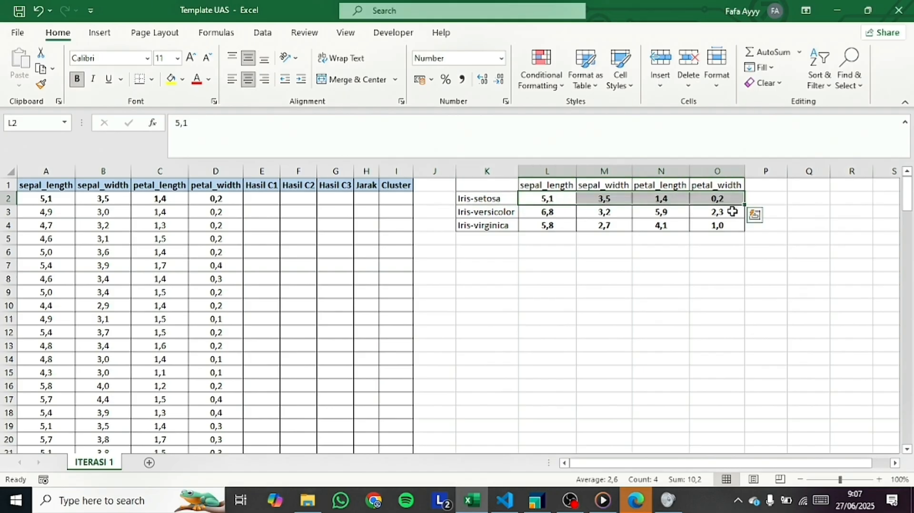
left_click(714, 226)
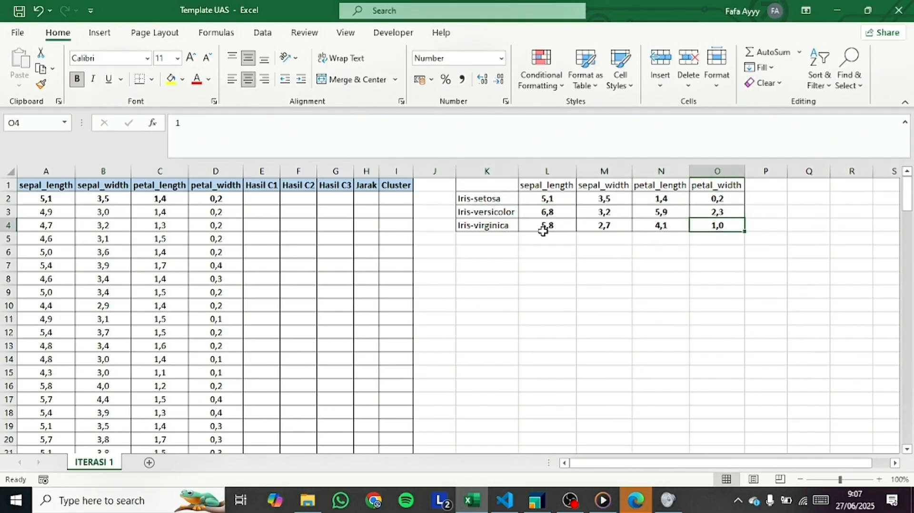
left_click_drag(547, 199, 737, 219)
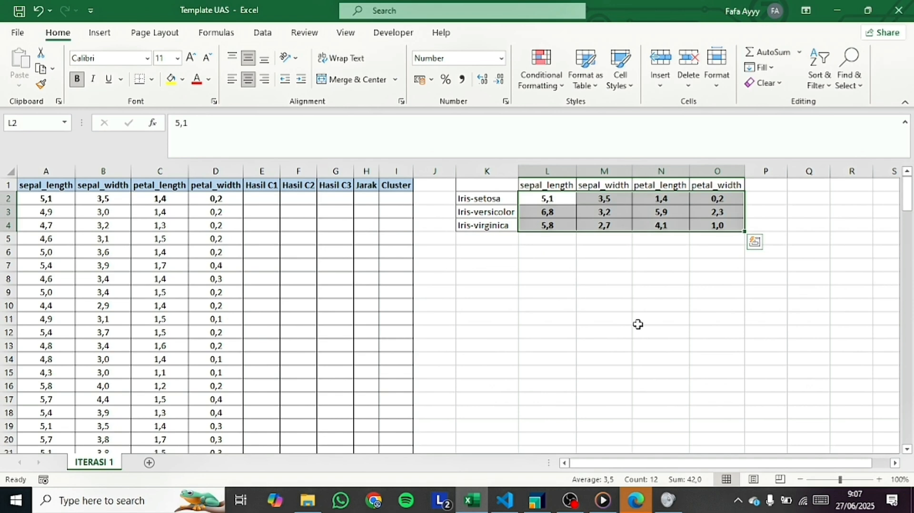
left_click(545, 290)
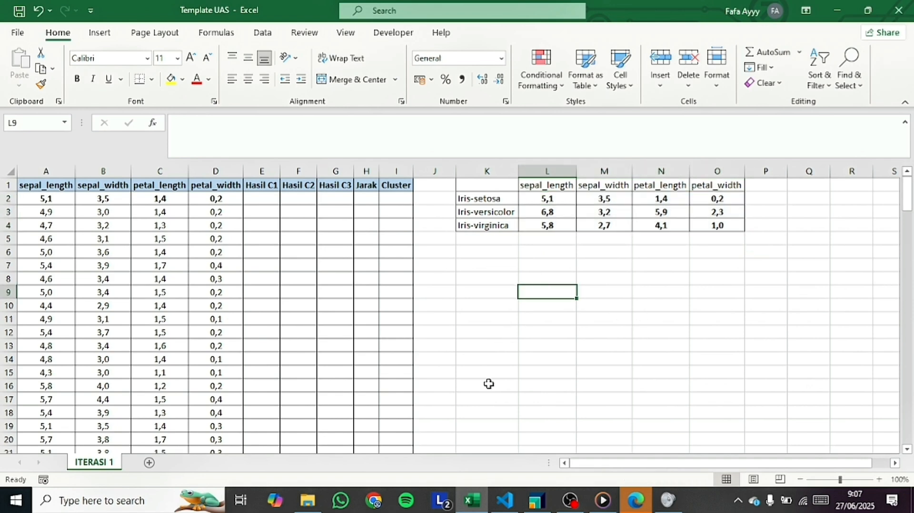
Look through the sample rows in columns A to D for the rows used as initial centroids.
scroll(69, 300, "down", 6)
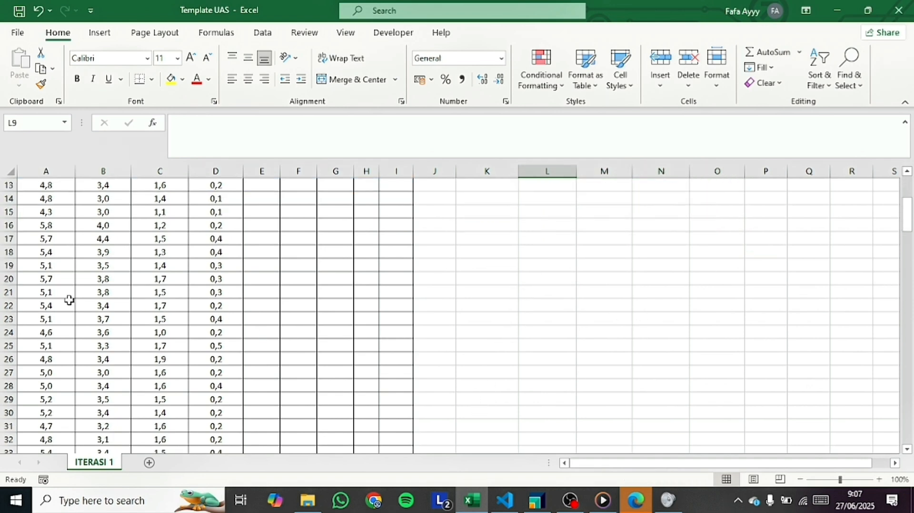
scroll(69, 300, "up", 6)
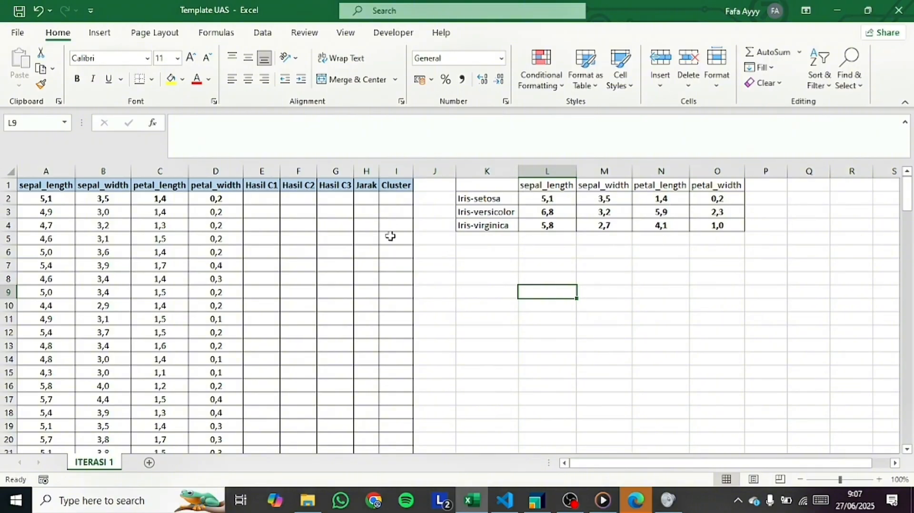
left_click_drag(48, 199, 237, 198)
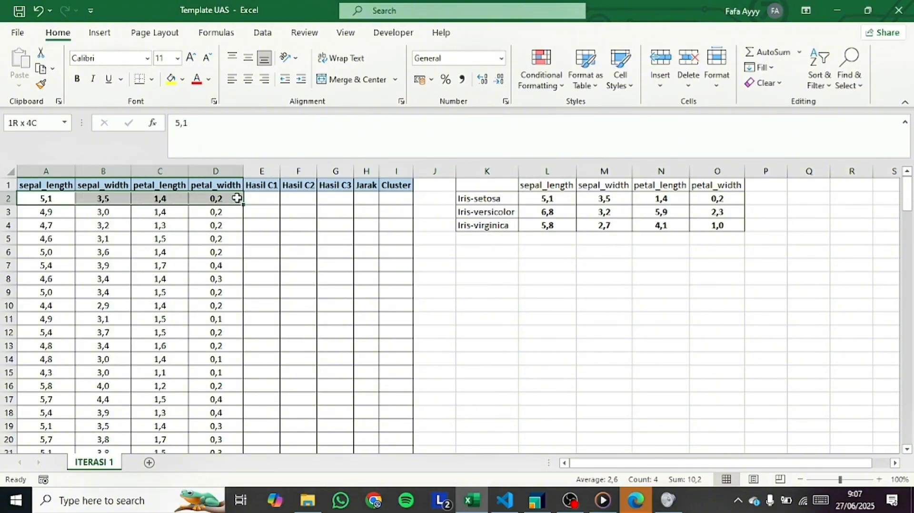
scroll(247, 330, "down", 7)
scroll(201, 348, "down", 13)
left_click_drag(47, 347, 205, 351)
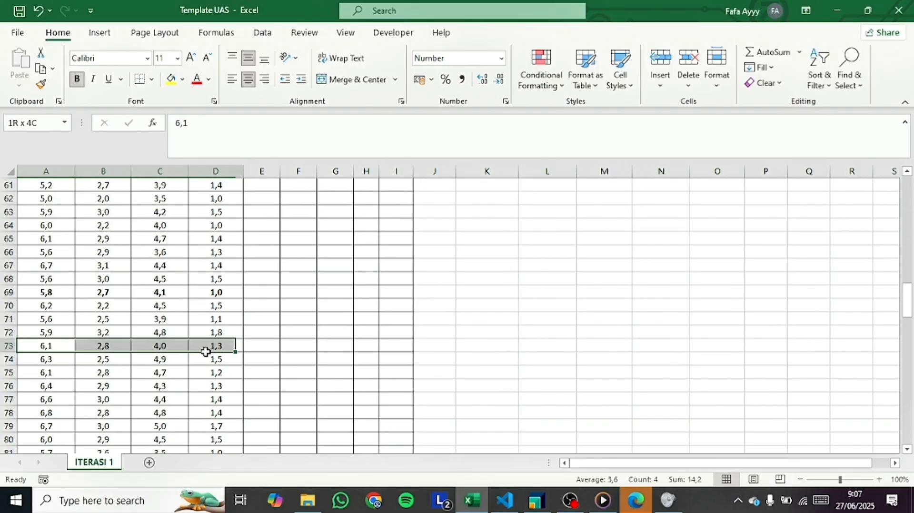
scroll(530, 357, "up", 20)
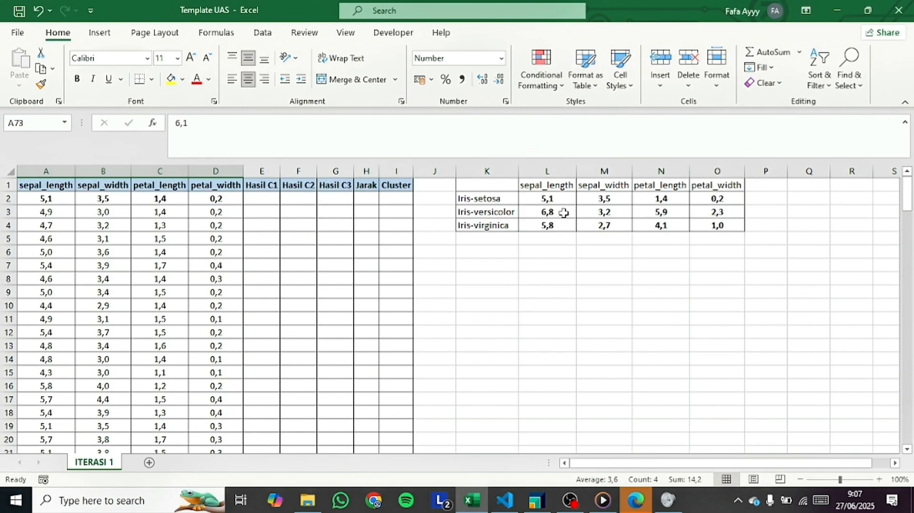
left_click(563, 212)
left_click(581, 287)
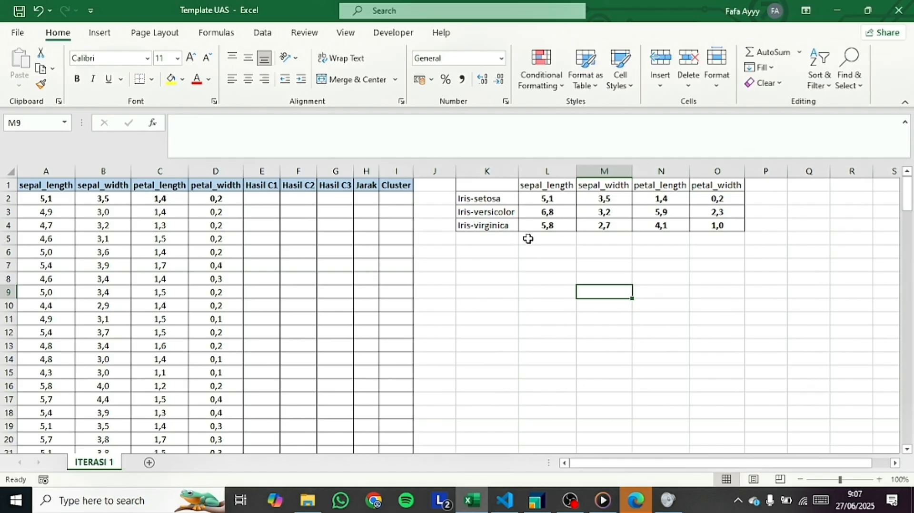
Compare the centroid table with other data rows around rows 43 to 53 that could serve as centroids.
left_click(547, 199)
left_click_drag(547, 199, 746, 198)
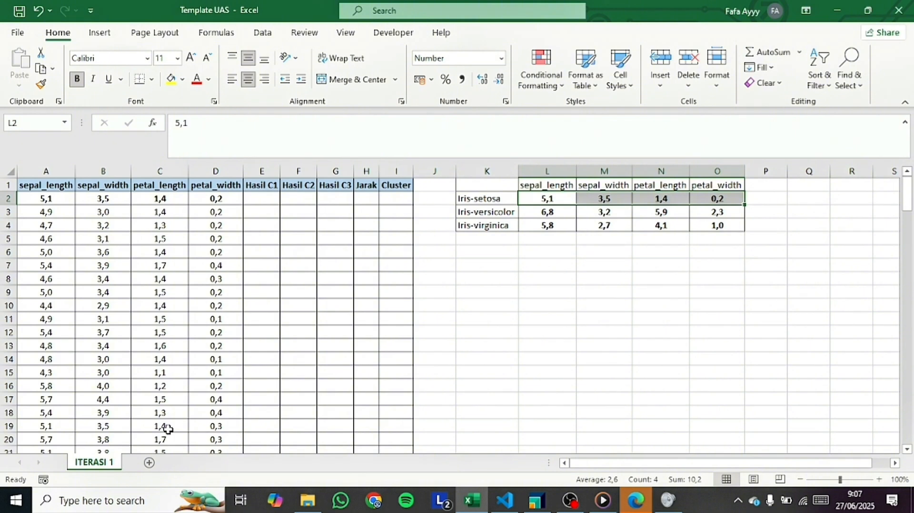
scroll(162, 421, "down", 11)
scroll(55, 386, "down", 2)
left_click_drag(44, 361, 105, 361)
scroll(90, 379, "down", 1)
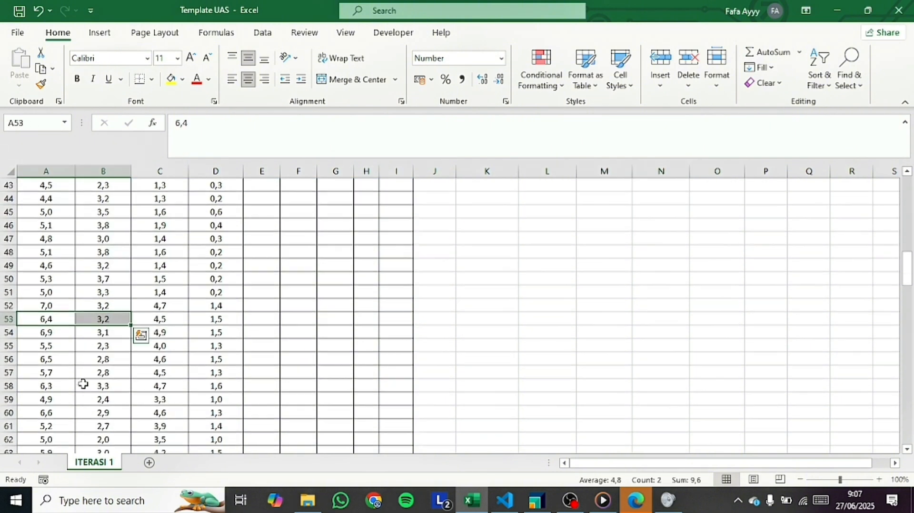
scroll(59, 307, "up", 1)
left_click_drag(50, 280, 167, 279)
left_click_drag(65, 228, 238, 223)
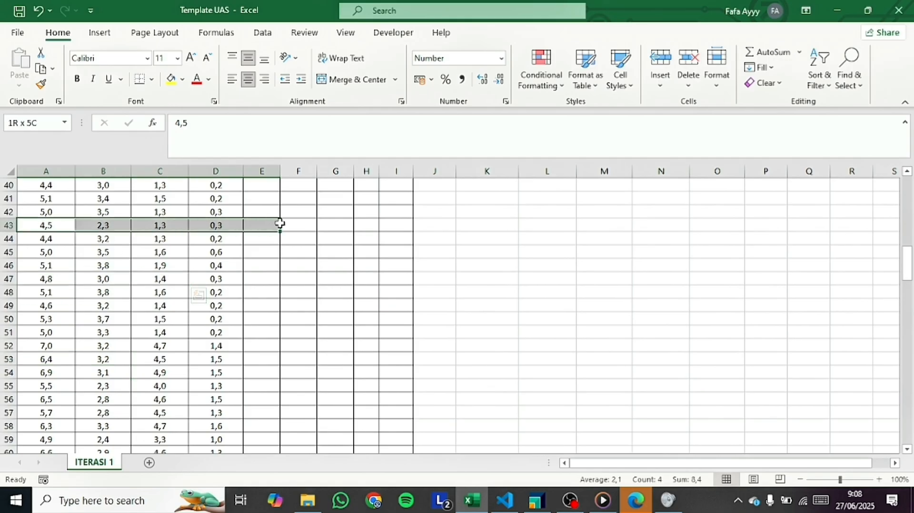
scroll(655, 342, "up", 13)
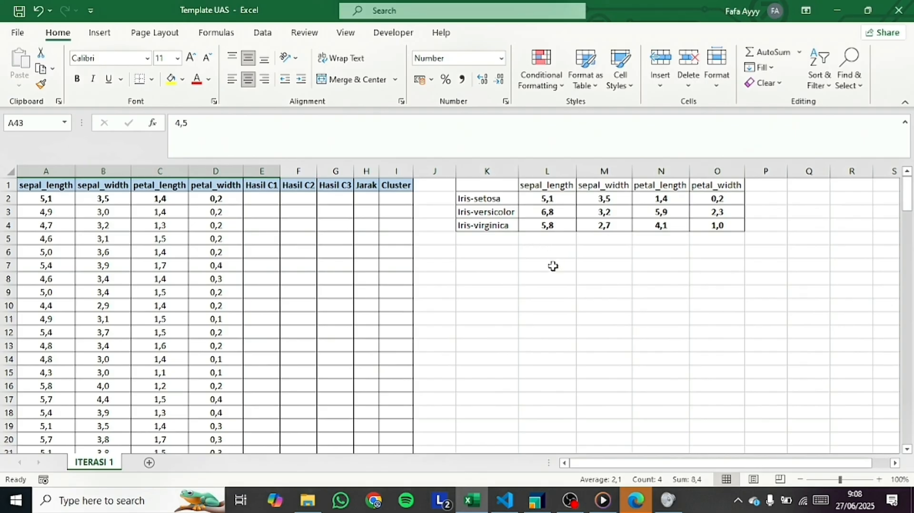
left_click_drag(495, 201, 720, 233)
left_click(605, 305)
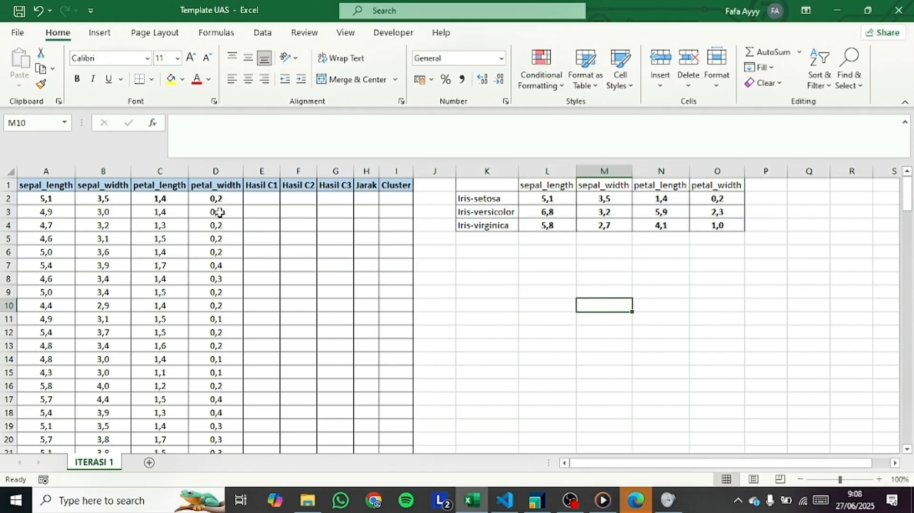
Start a square-root formula with SQRT in cell E2 of the Hasil C1 column.
left_click(259, 202)
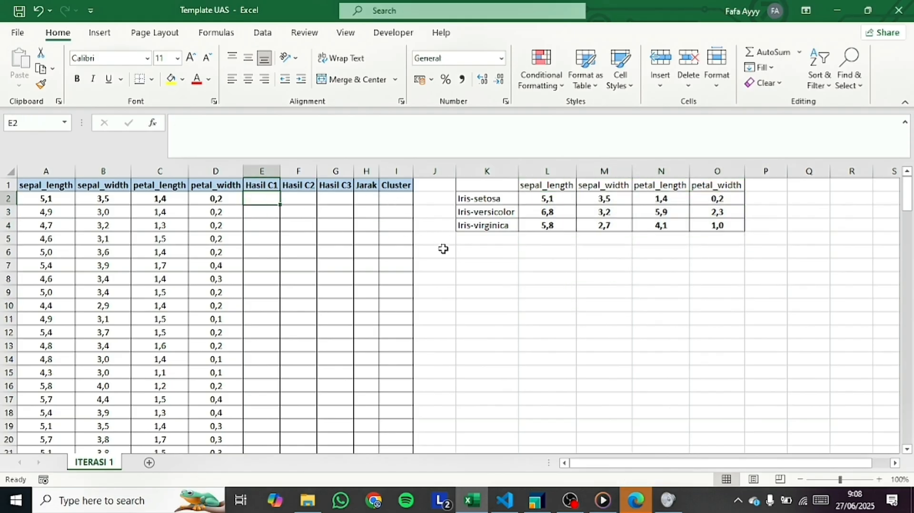
left_click_drag(264, 184, 331, 263)
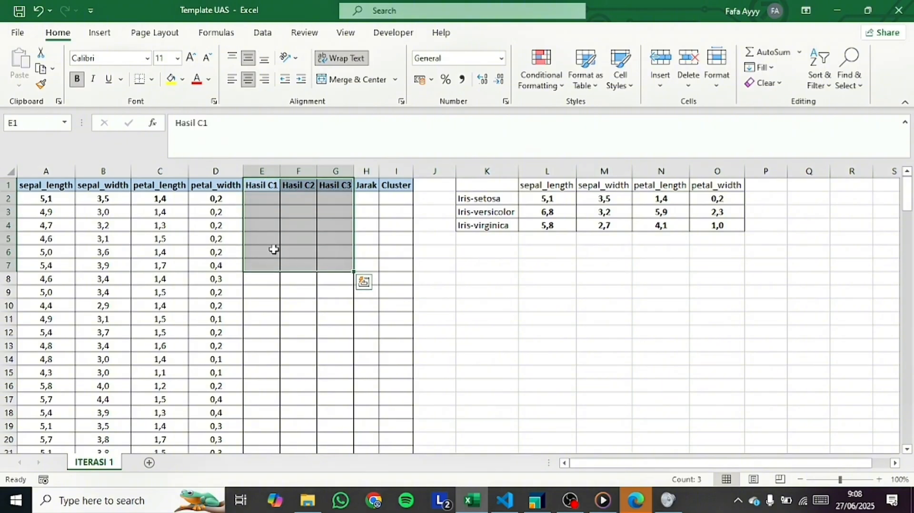
left_click(271, 250)
left_click(256, 200)
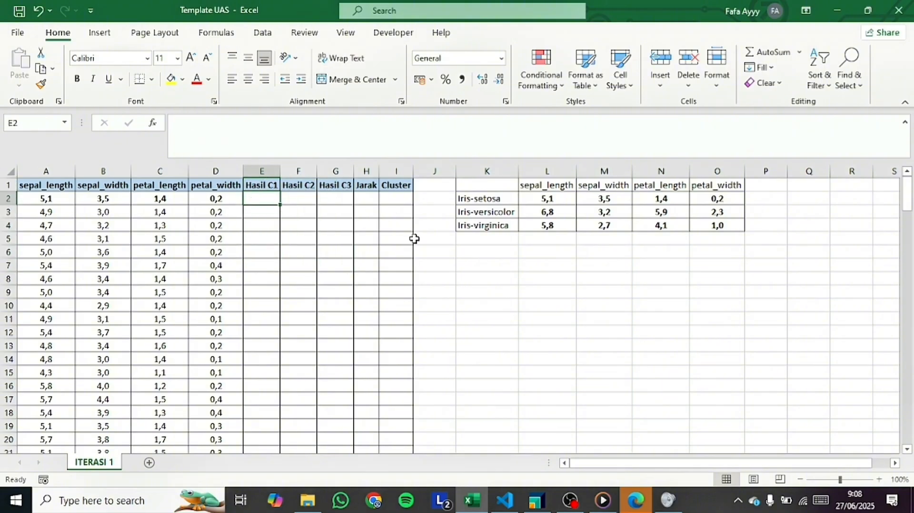
type("=")
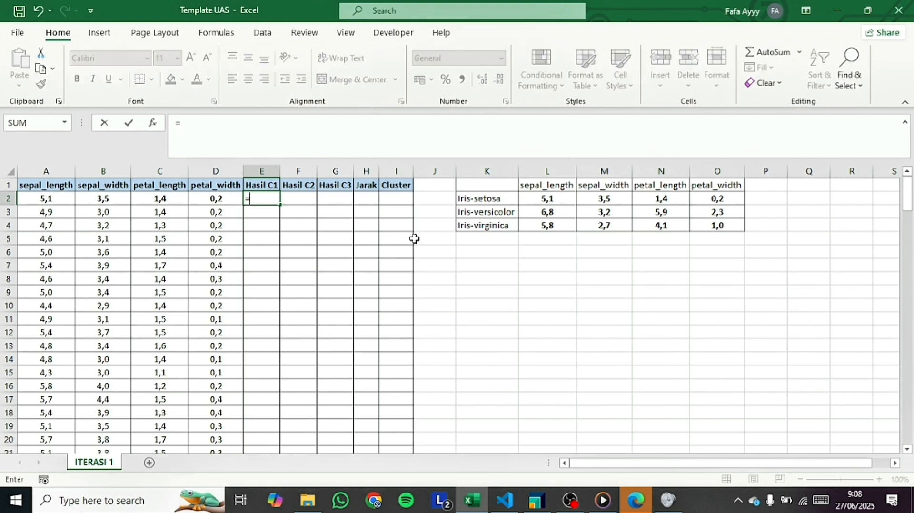
type("sqrt")
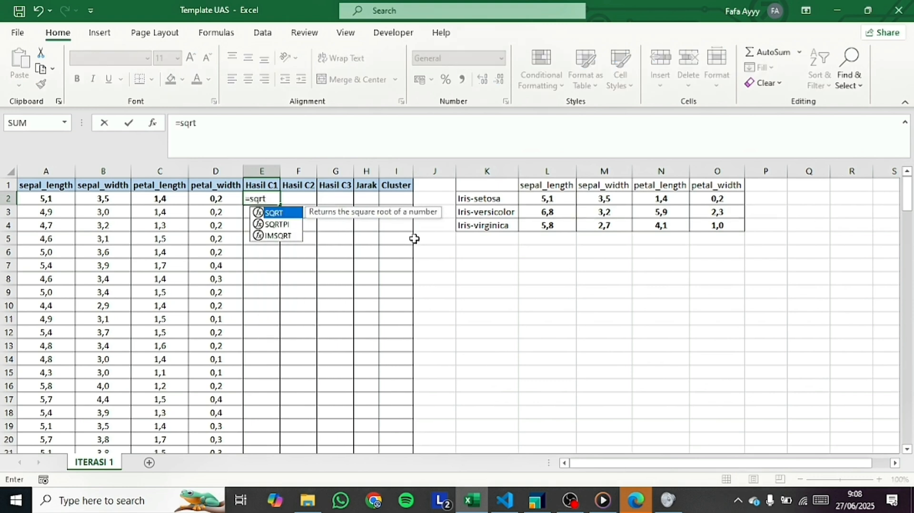
key("Tab")
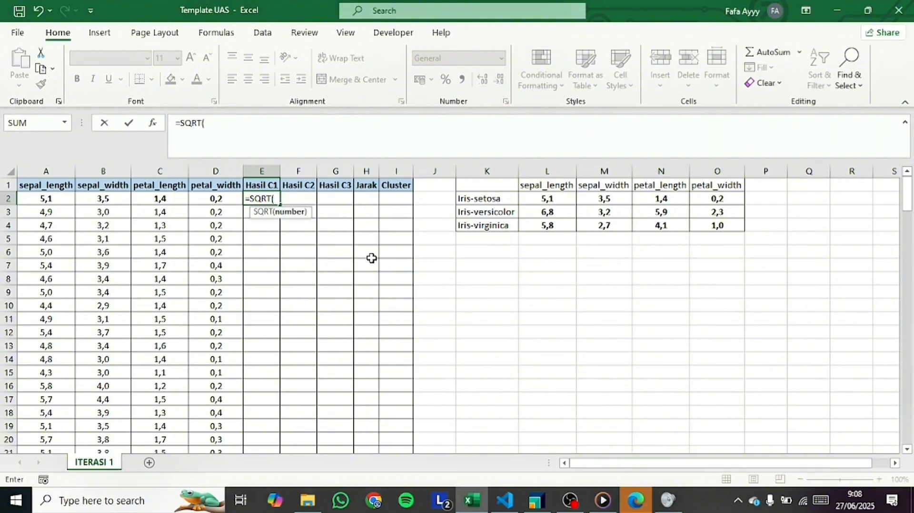
scroll(302, 241, "down", 2)
scroll(302, 240, "up", 2)
Enter the first term ((A2-$L$2)^2)+ in the E2 formula, with the Iris-setosa sepal_length as an absolute reference.
left_click(68, 198)
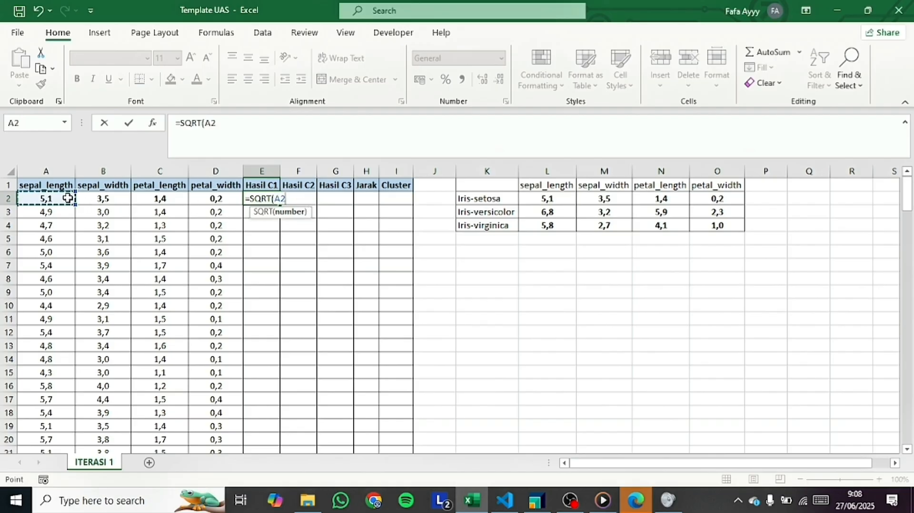
key("BackSpace")
key("BackSpace")
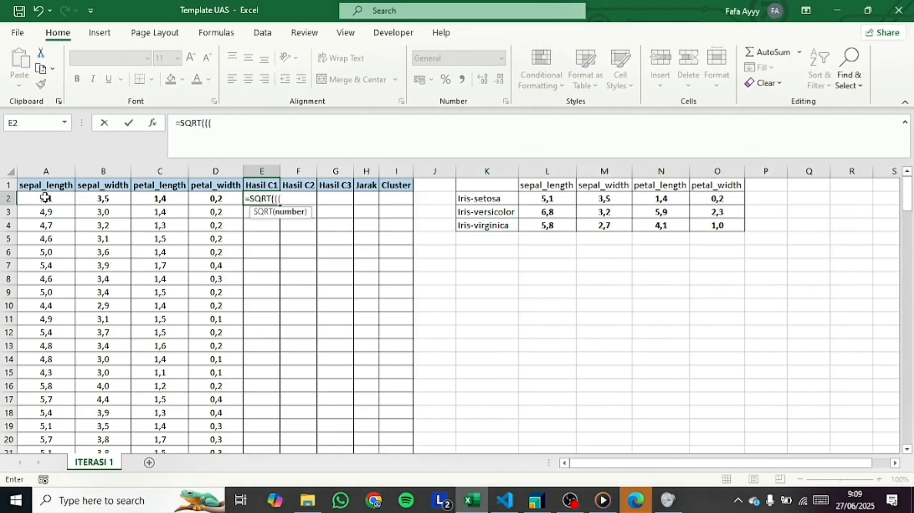
left_click(45, 197)
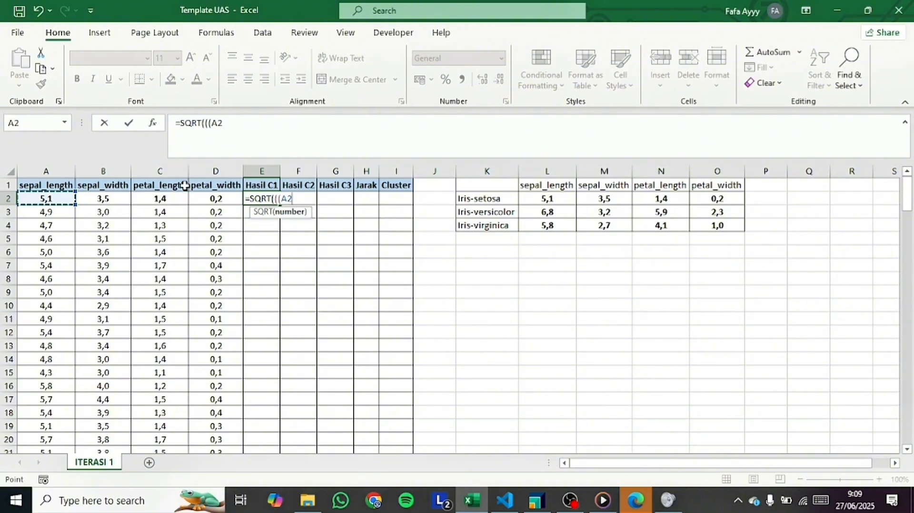
type("-")
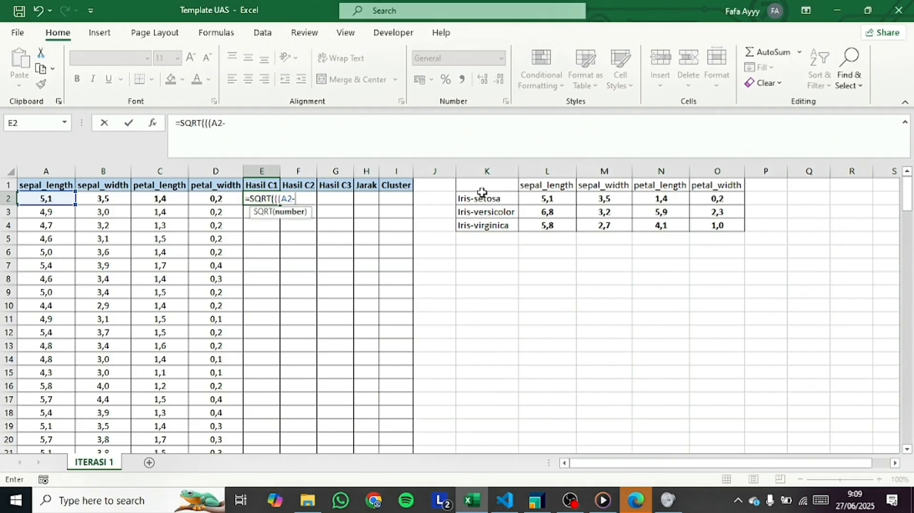
left_click(552, 196)
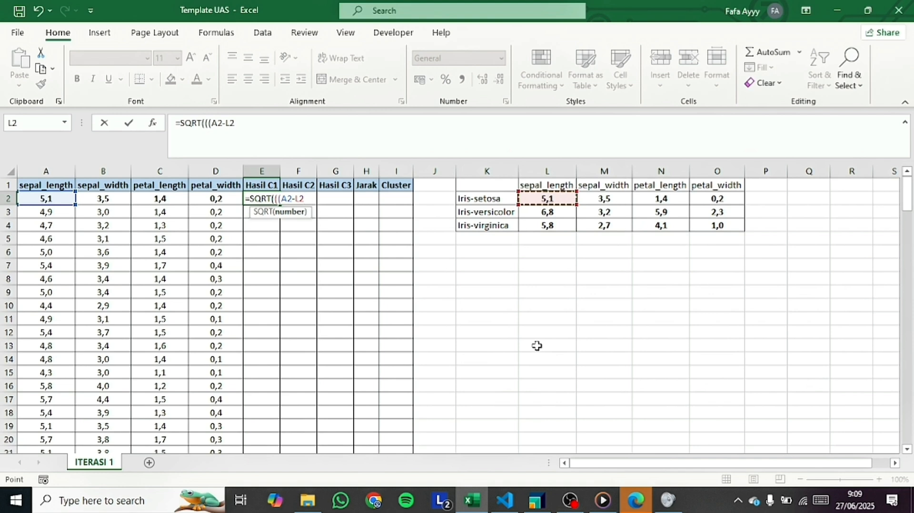
key("F4")
left_click(264, 122)
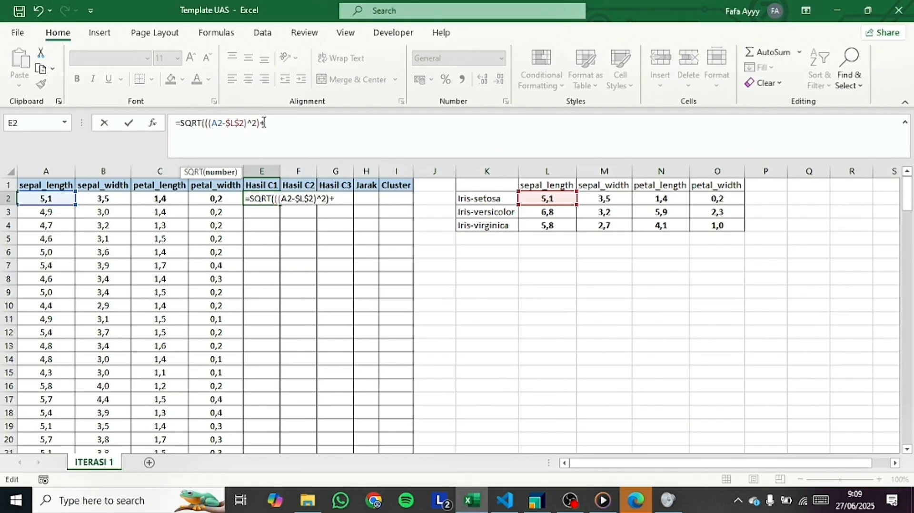
Duplicate the squared-difference term ((A2-$L$2)^2)+ so the E2 formula contains it twice.
key("shift+Left")
key("shift+Left")
key("shift+Left")
key("shift+Left")
key("shift+Left")
key("shift+Left")
key("shift+Left")
key("shift+Left")
key("shift+Left")
key("shift+Left")
key("shift+Left")
key("shift+Left")
key("shift+Left")
key("shift+Left")
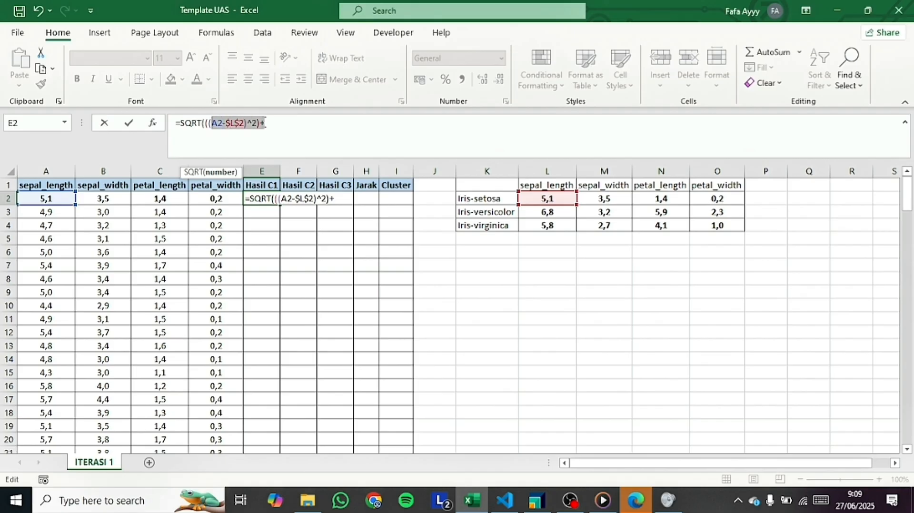
key("shift+Right")
key("ctrl+x")
key("ctrl+v")
key("ctrl+v")
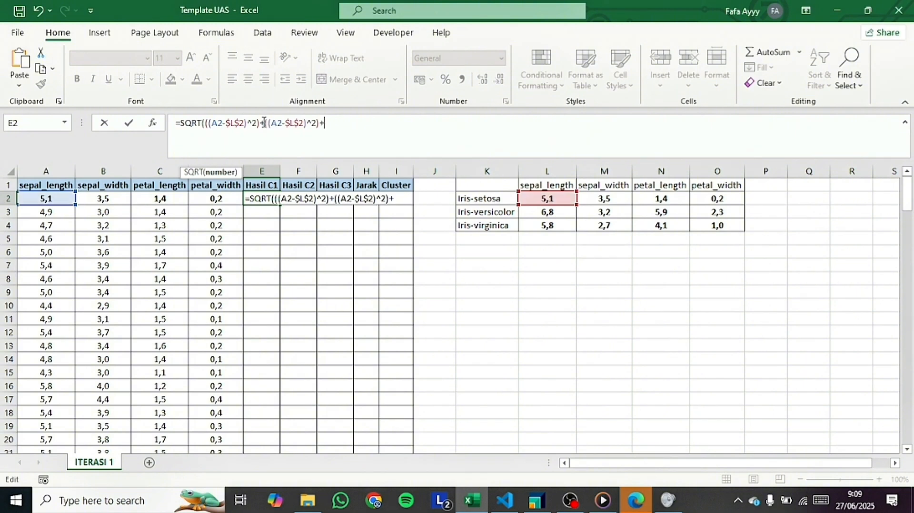
Change the second term of the E2 formula to subtract centroid value M2 from B2.
double_click(278, 124)
left_click(95, 203)
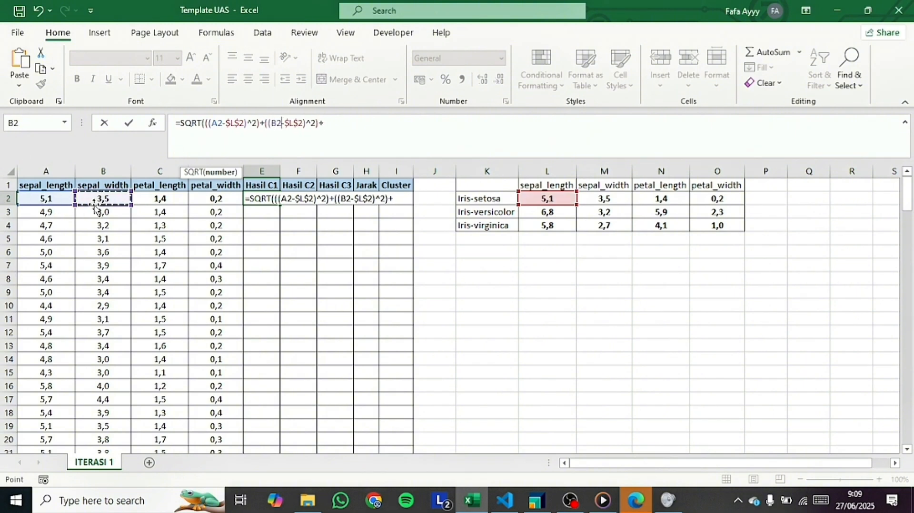
left_click_drag(285, 124, 305, 124)
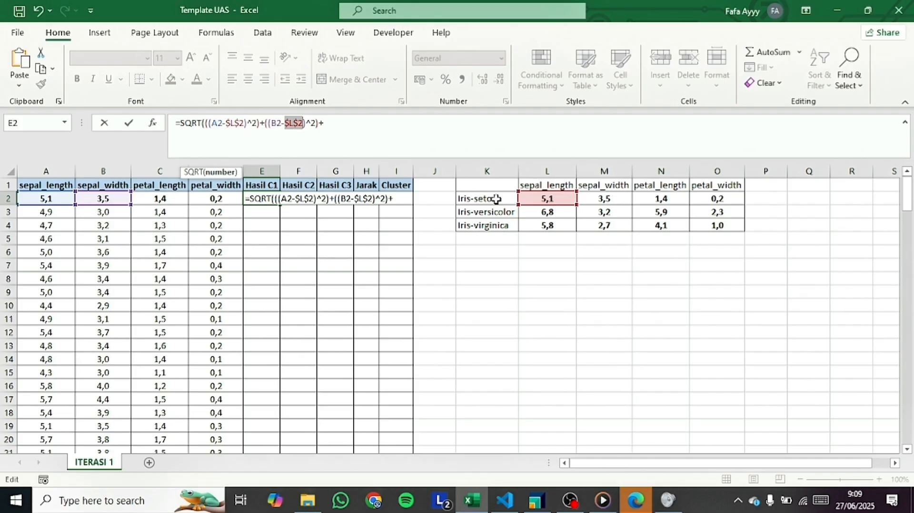
left_click(604, 200)
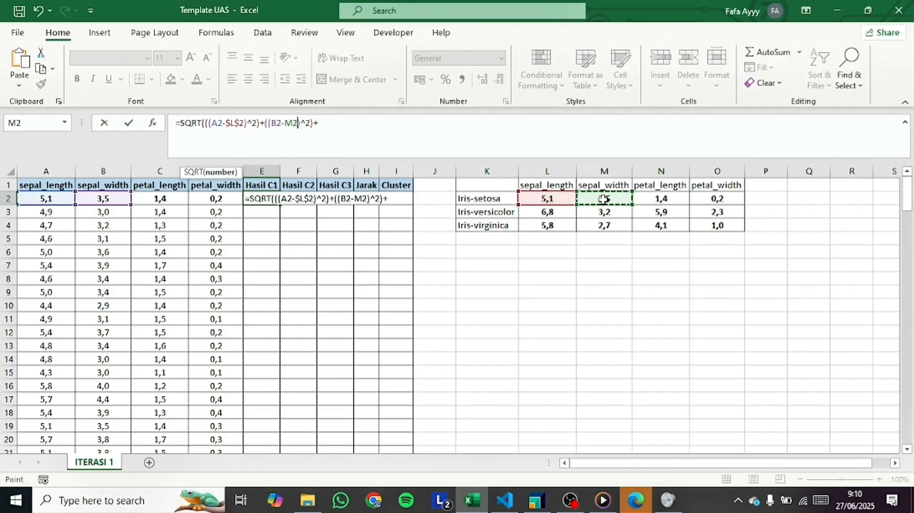
Add a third copy of the squared-difference term and make it subtract N2 from C2.
key("ctrl+v")
double_click(334, 124)
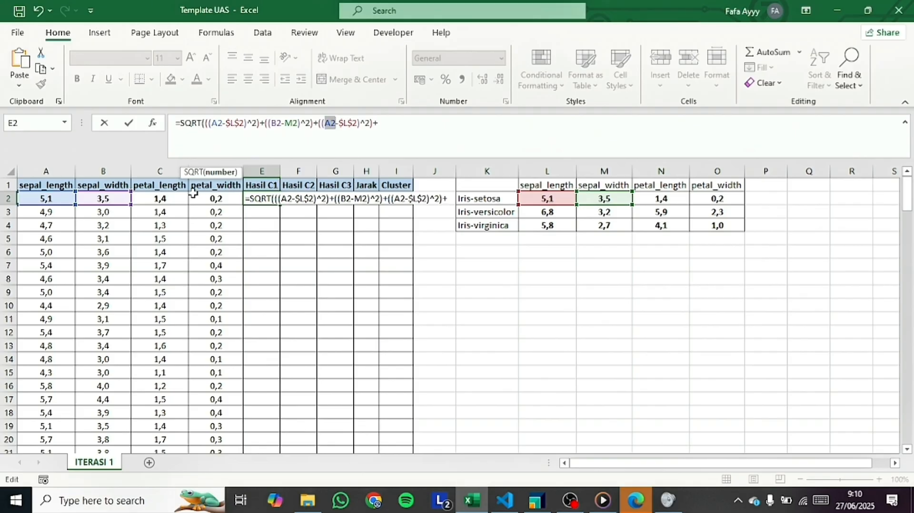
left_click(160, 200)
double_click(344, 123)
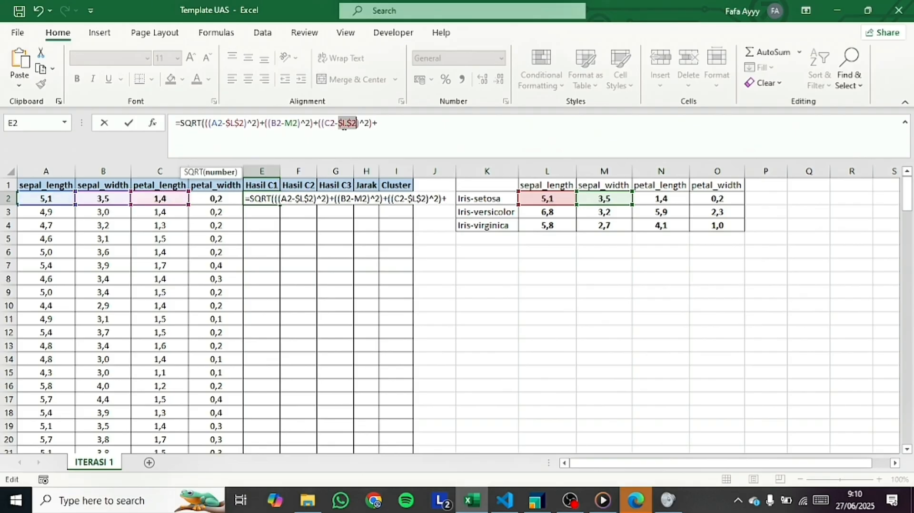
left_click(660, 200)
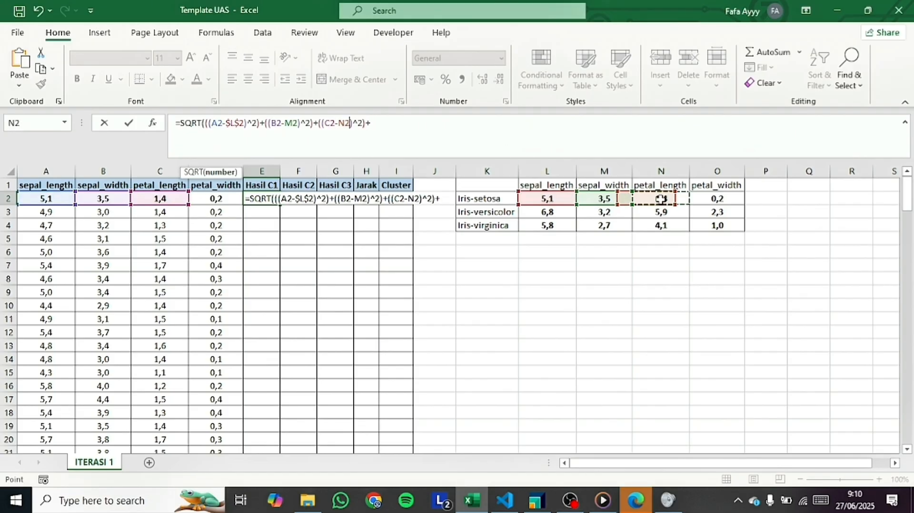
Add a fourth copy of the squared-difference term and make it subtract O2 from D2.
left_click(398, 123)
key("ctrl+v")
double_click(380, 123)
left_click(216, 199)
double_click(397, 123)
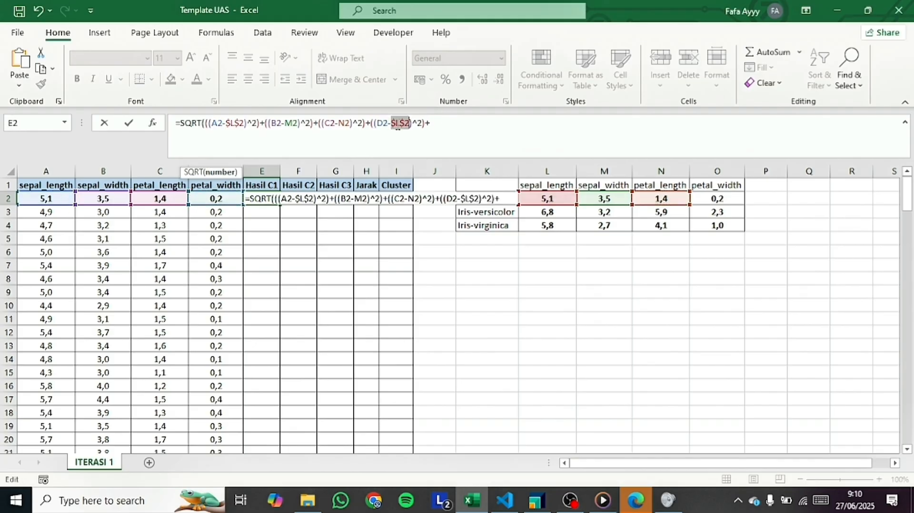
left_click(704, 199)
Make M2, N2 and O2 absolute references in the E2 formula and complete it without the trailing plus sign.
double_click(291, 123)
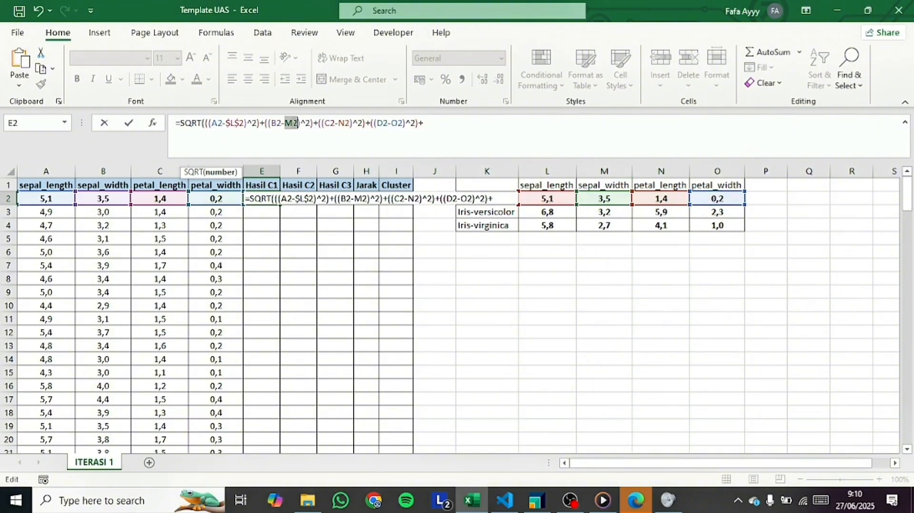
key("F4")
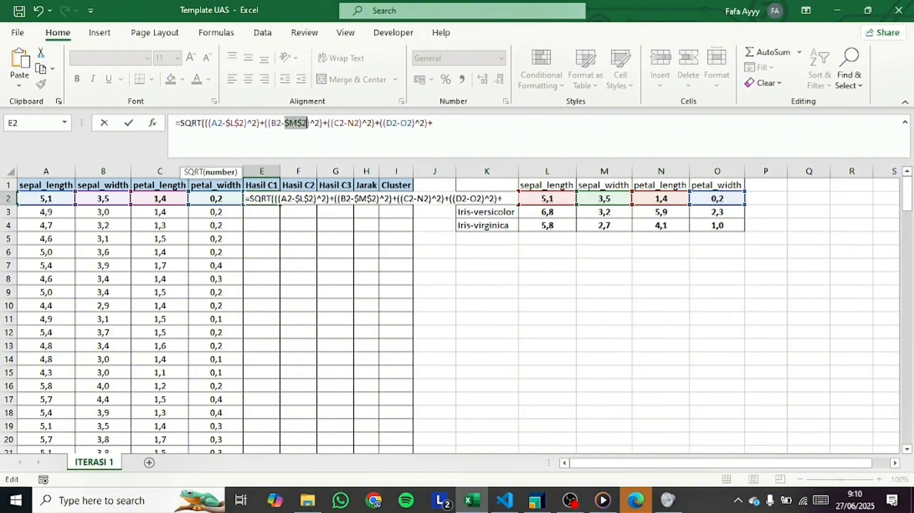
double_click(355, 124)
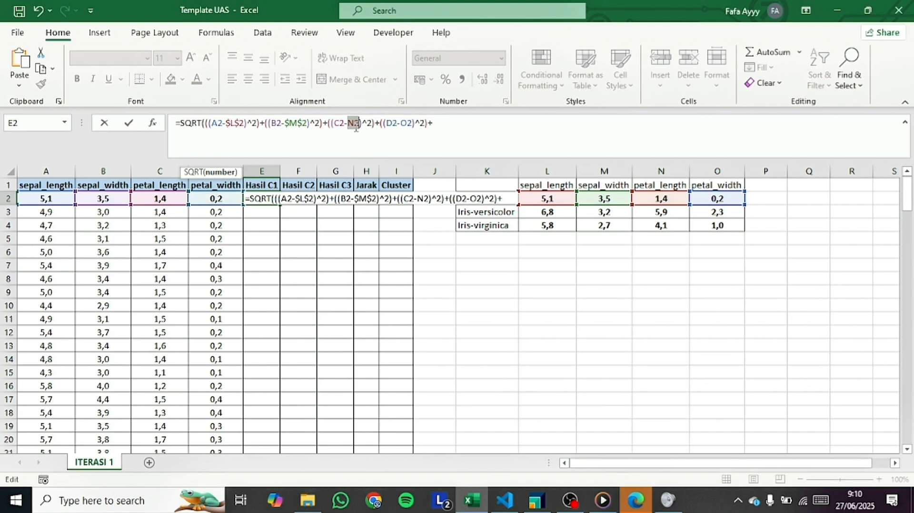
key("F4")
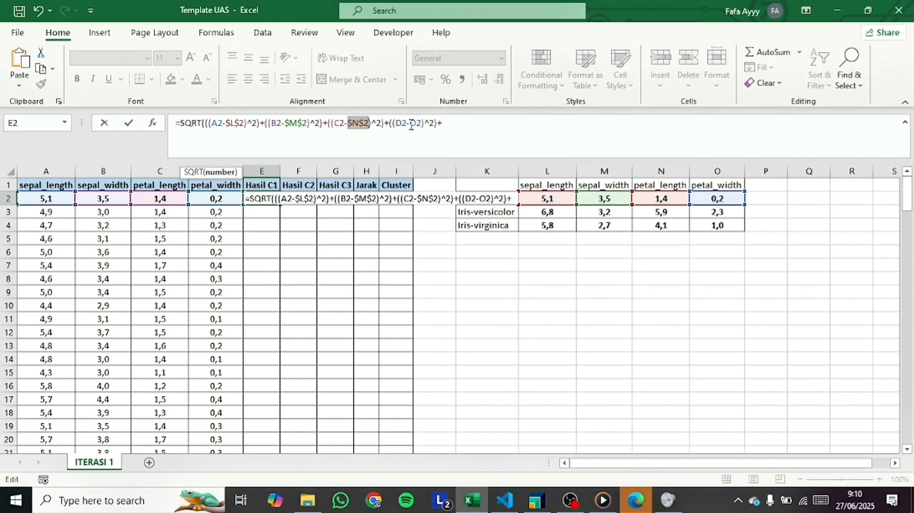
double_click(415, 125)
key("F4")
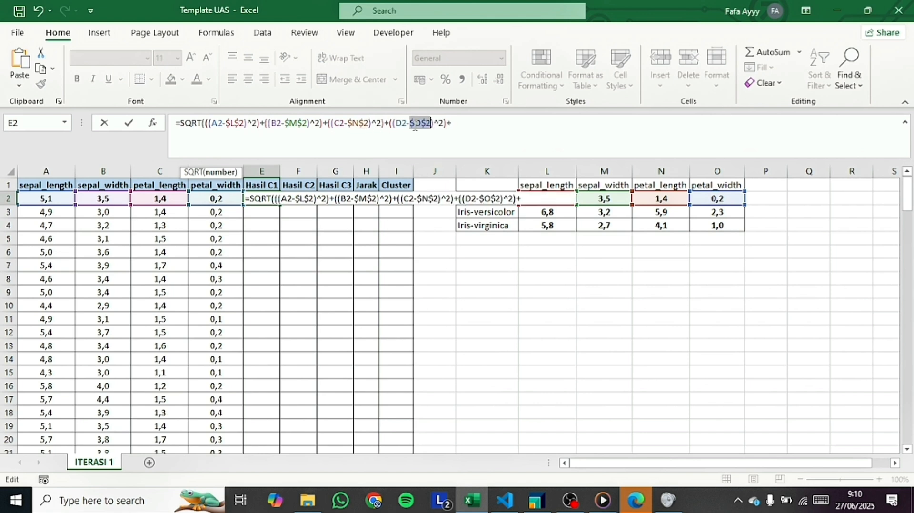
left_click(472, 130)
key("Return")
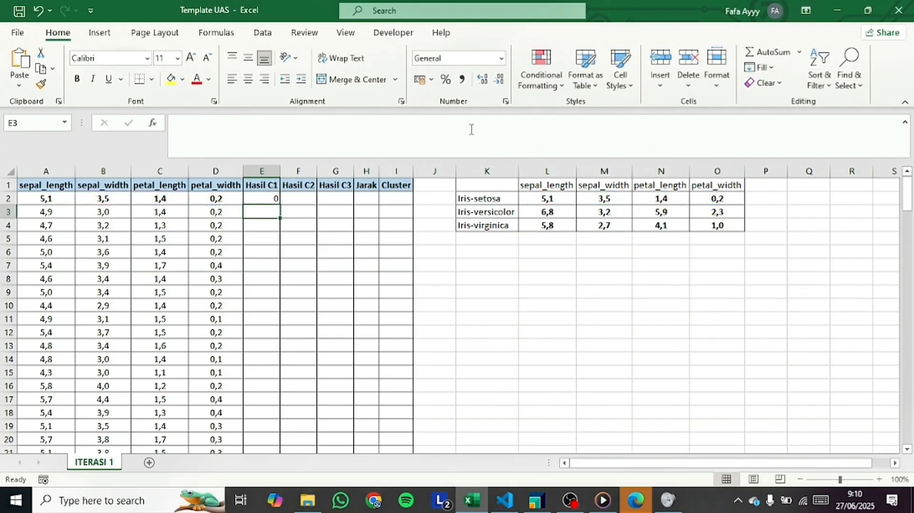
Review the Hasil C1 formula in E2 against data row A2:D2 and the Iris-setosa centroid in L2:O2.
left_click_drag(43, 200, 225, 201)
left_click_drag(537, 195, 720, 199)
left_click(276, 199)
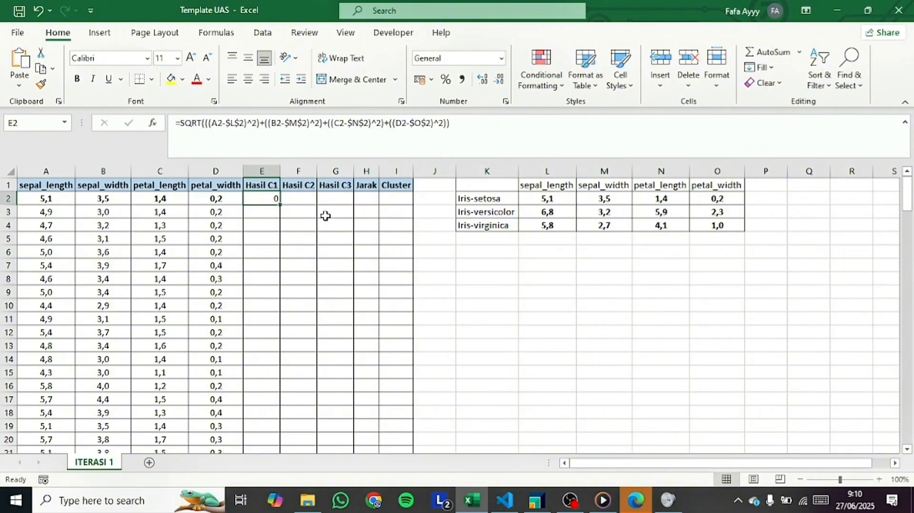
left_click(304, 201)
left_click(350, 203)
left_click(269, 201)
Try to fill the E2 distance formula across into F2 and check which data and centroid cells it references.
left_click_drag(280, 206, 311, 198)
left_click(328, 238)
left_click(291, 199)
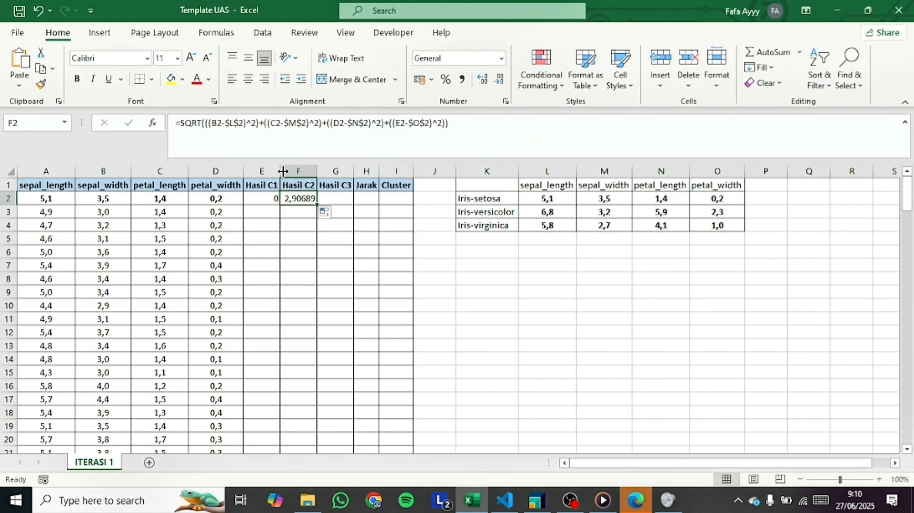
left_click(265, 138)
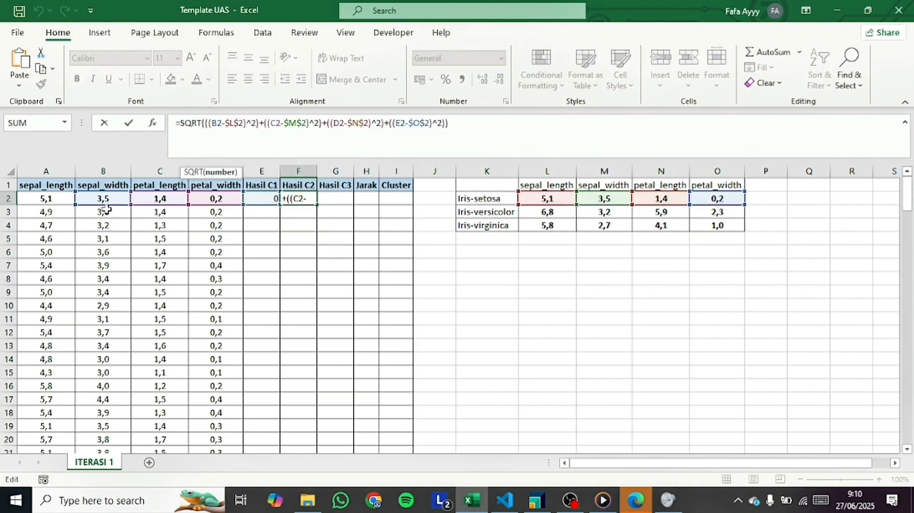
double_click(215, 126)
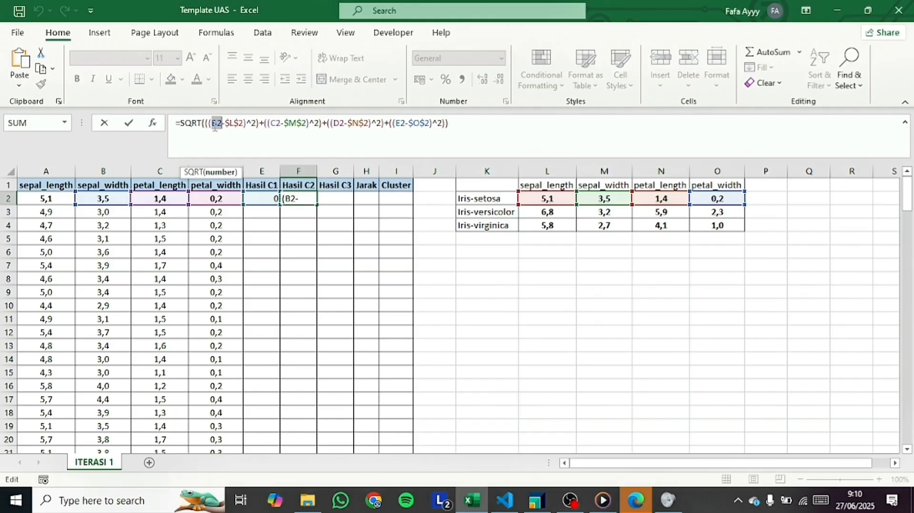
double_click(231, 126)
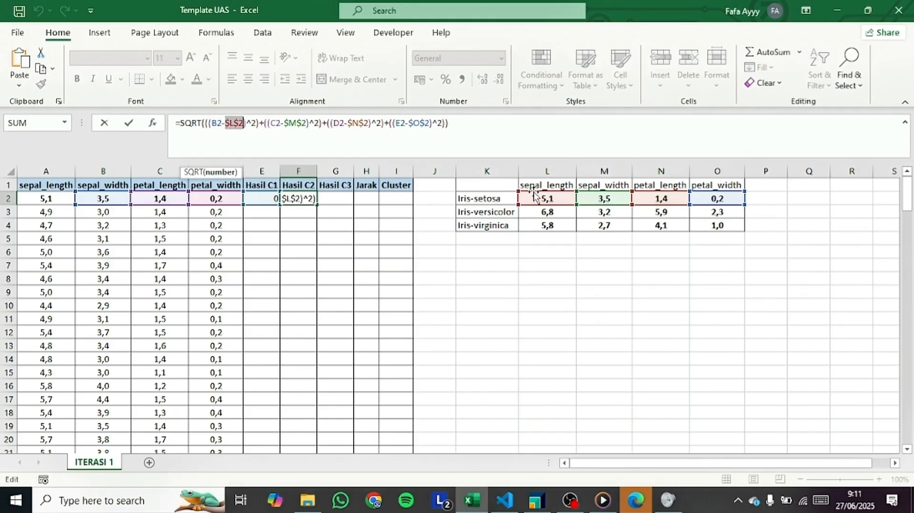
left_click(330, 150)
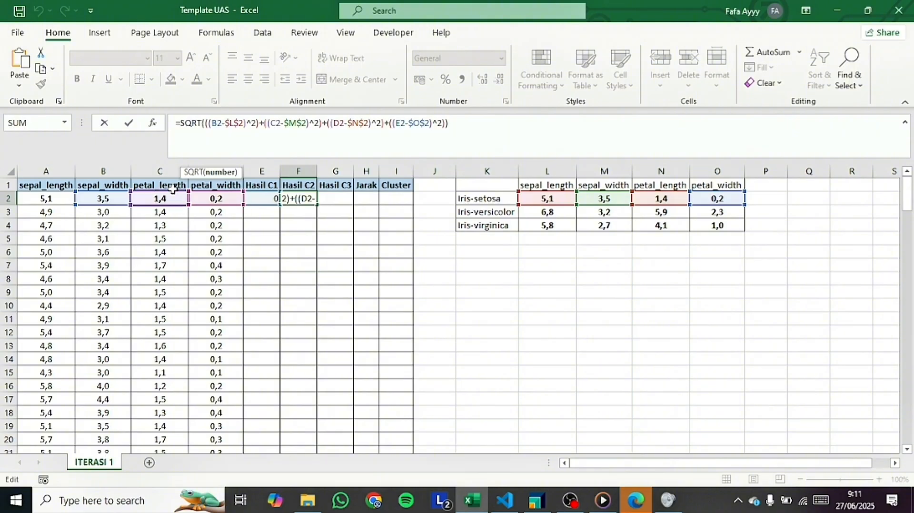
Remove the copied distance formula from F2.
left_click_drag(495, 126, 145, 127)
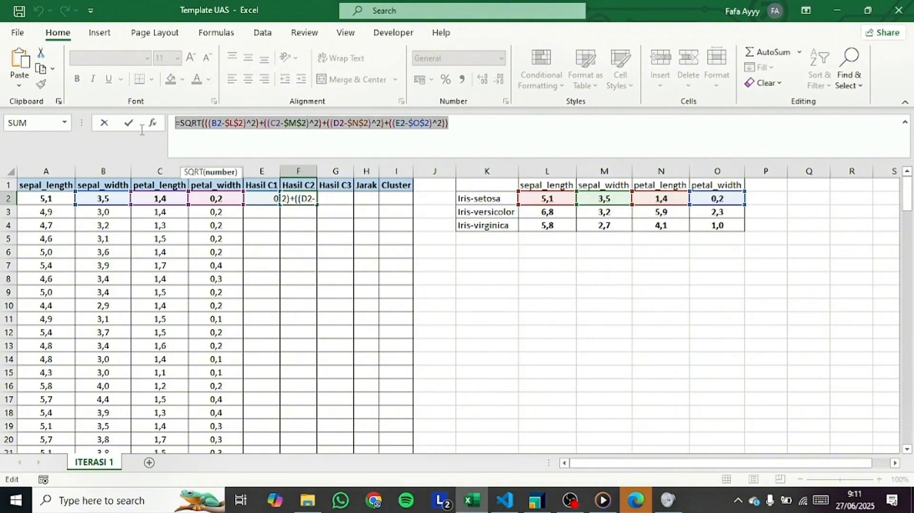
key("BackSpace")
key("Escape")
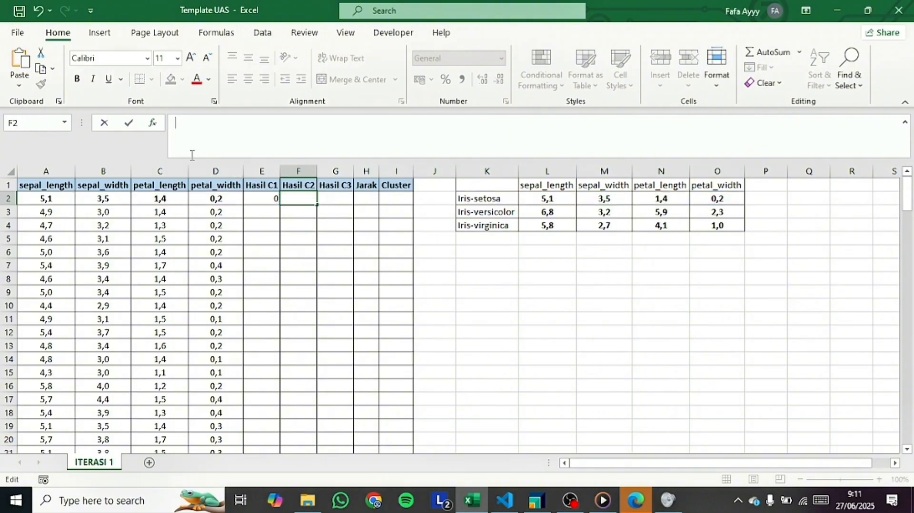
Lock the columns of the A2 and B2 data references in the E2 distance formula as $A2 and $B2.
left_click(253, 206)
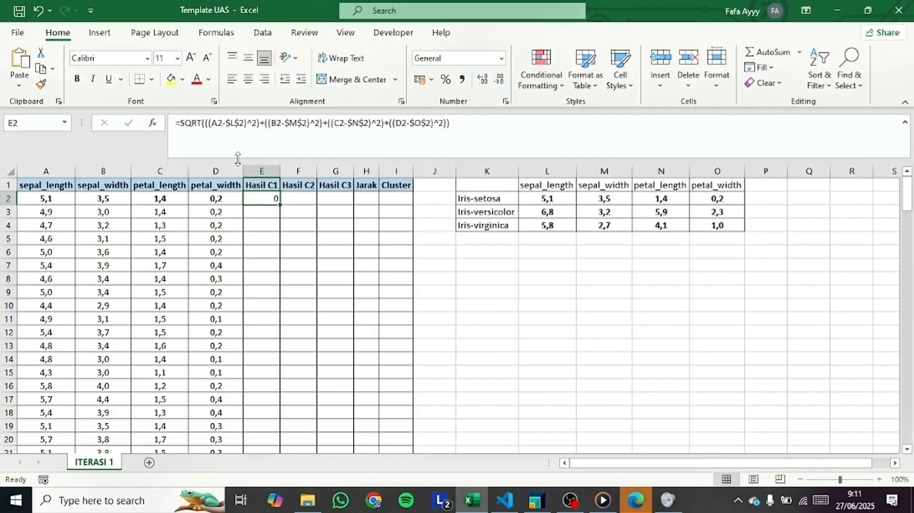
left_click(234, 123)
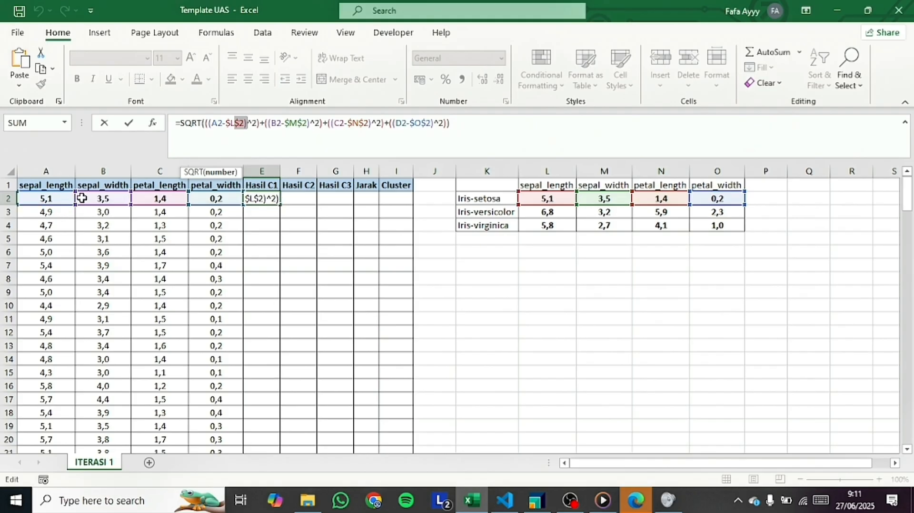
double_click(218, 124)
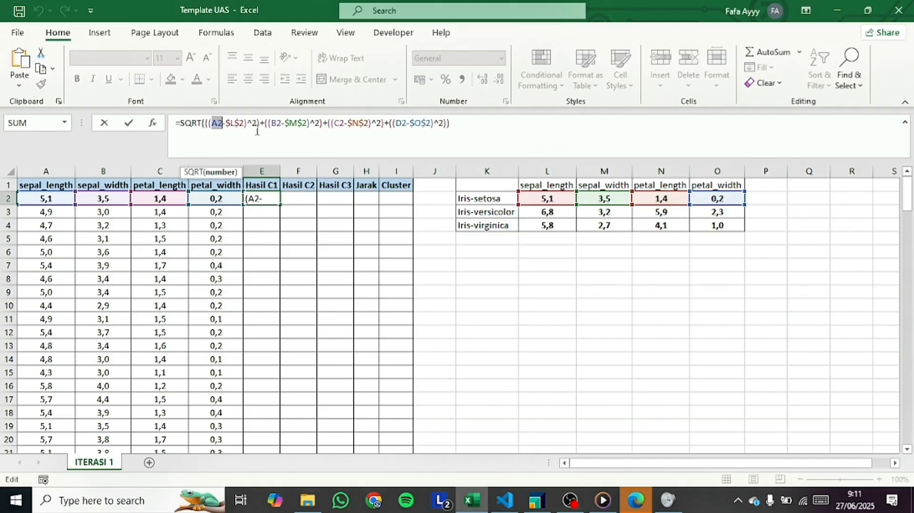
key("F4")
key("F4")
key("F4")
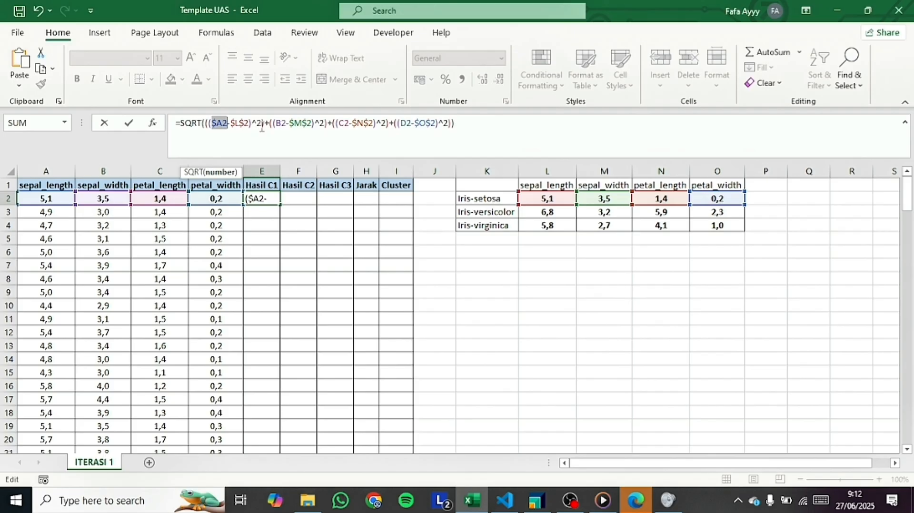
double_click(281, 123)
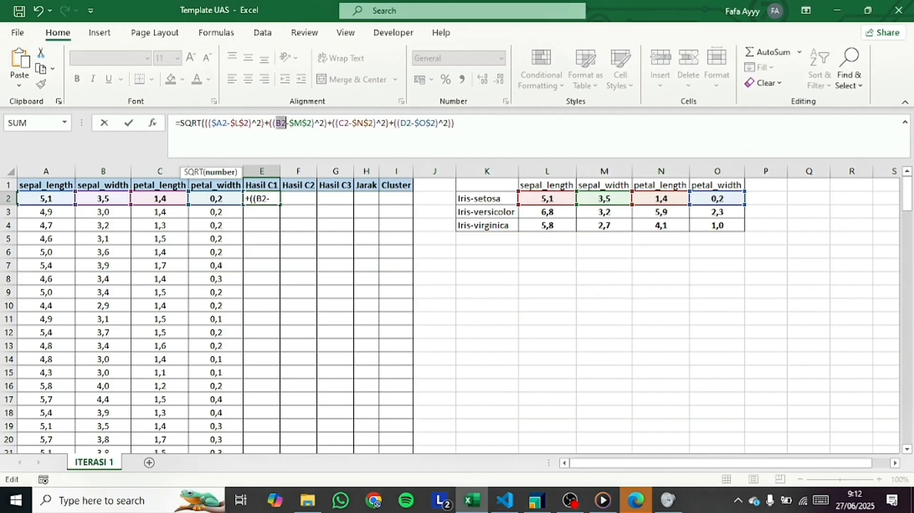
key("F4")
key("F4")
key("F4")
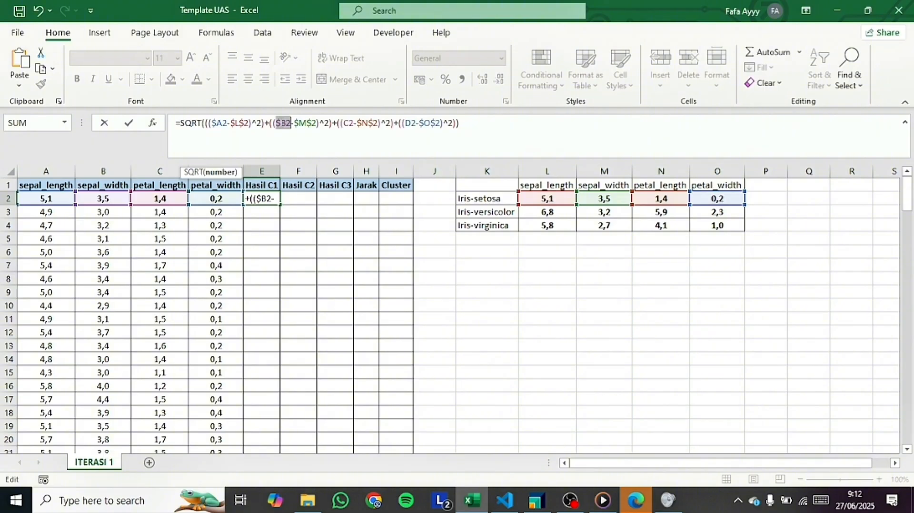
left_click(289, 124)
mouse_move(289, 124)
left_mouse_down()
mouse_move(276, 125)
mouse_move(287, 125)
left_mouse_up()
left_click(281, 125)
left_click(289, 125)
left_click(290, 125)
left_click(287, 125)
Lock the columns of the C2 and D2 references in the E2 formula as $C2 and $D2 and complete it.
double_click(354, 125)
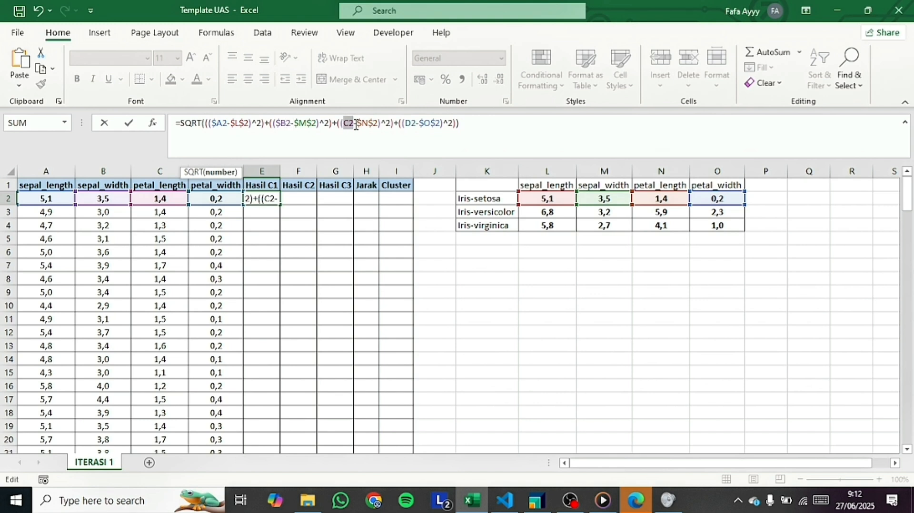
key("F4")
key("F4")
key("F4")
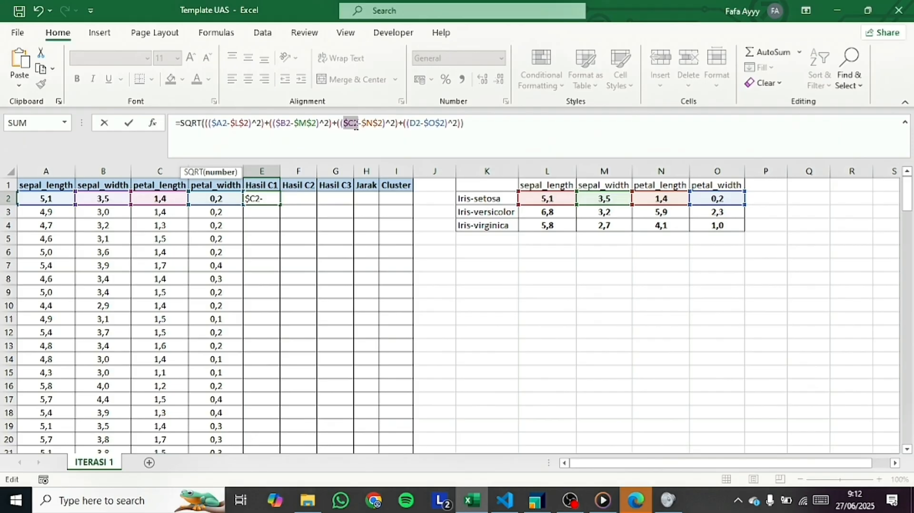
double_click(415, 122)
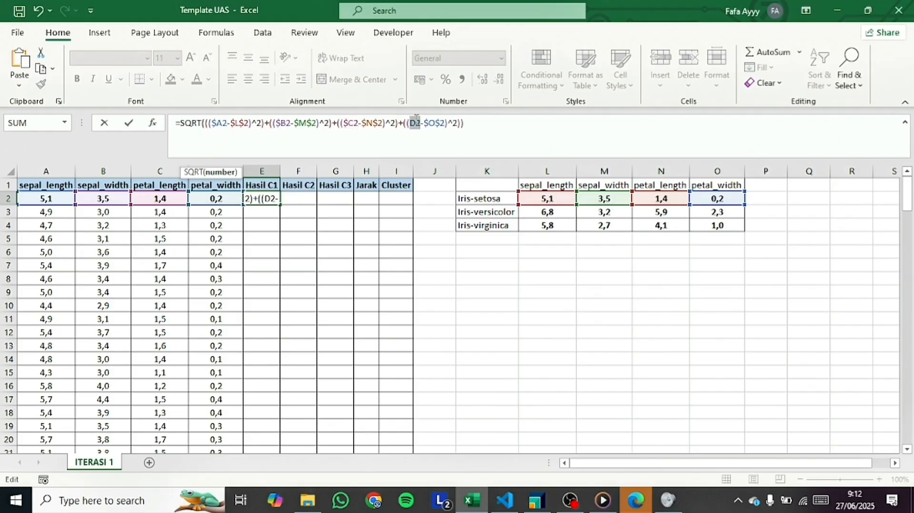
key("F4")
key("F4")
key("F4")
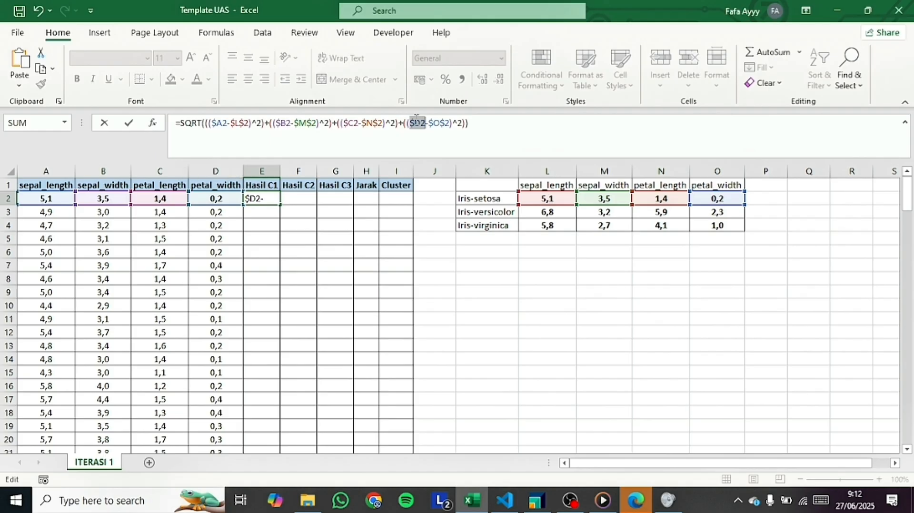
key("Return")
Fill the E2 distance formula across into F2 and G2.
left_click(251, 198)
left_click_drag(280, 205, 348, 207)
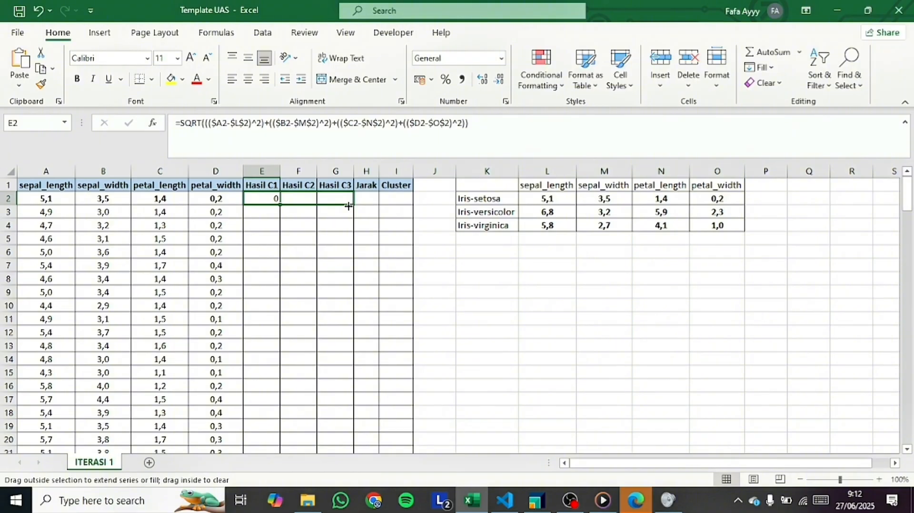
left_click_drag(348, 207, 349, 207)
Repoint the centroid references in the F2 formula to the Iris-versicolor row, $L$3, $M$3, $N$3 and $O$3.
left_click(304, 198)
left_click(294, 123)
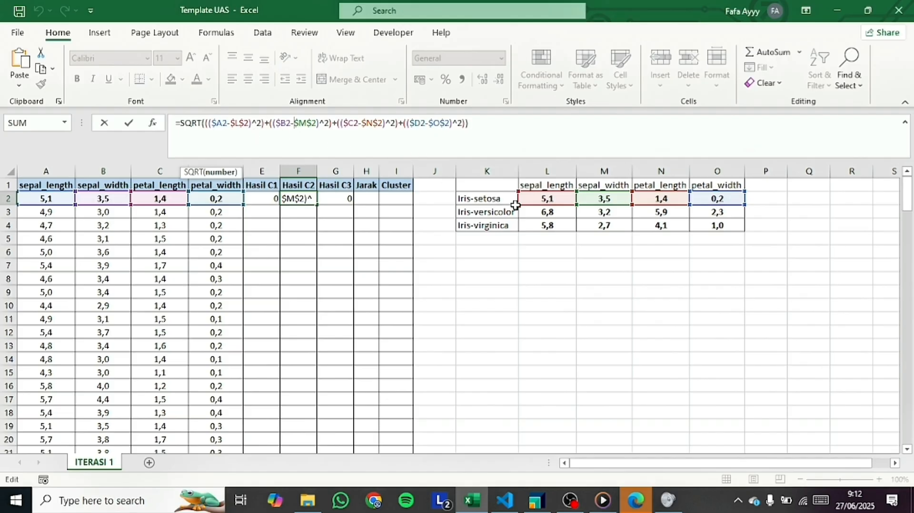
left_click_drag(537, 206, 537, 220)
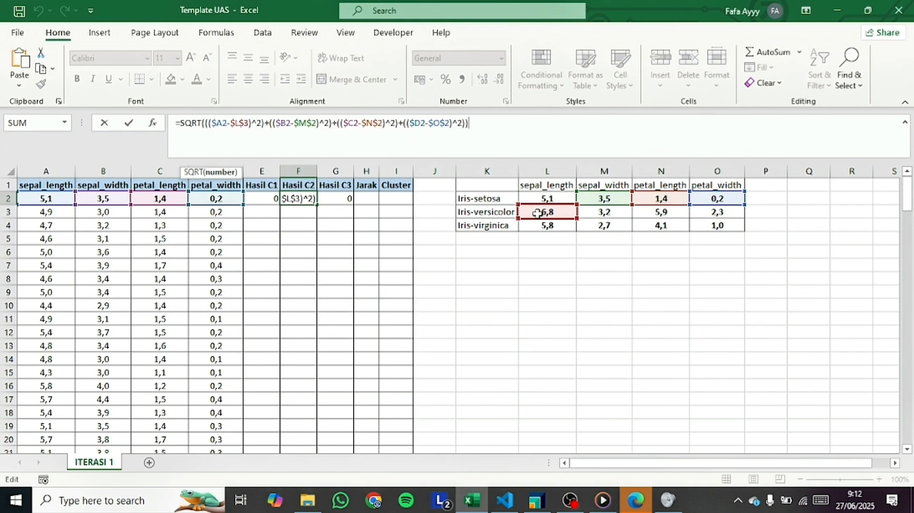
left_click_drag(593, 209, 593, 215)
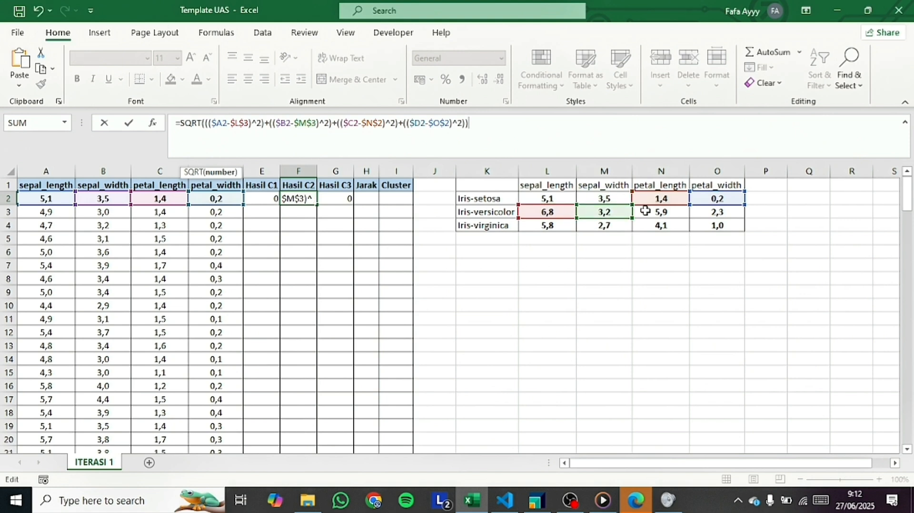
left_click_drag(650, 210, 697, 217)
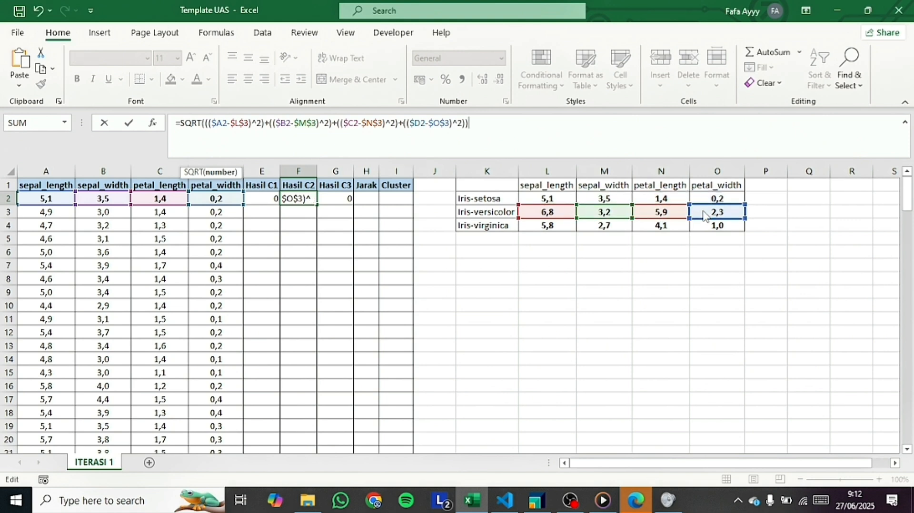
key("Return")
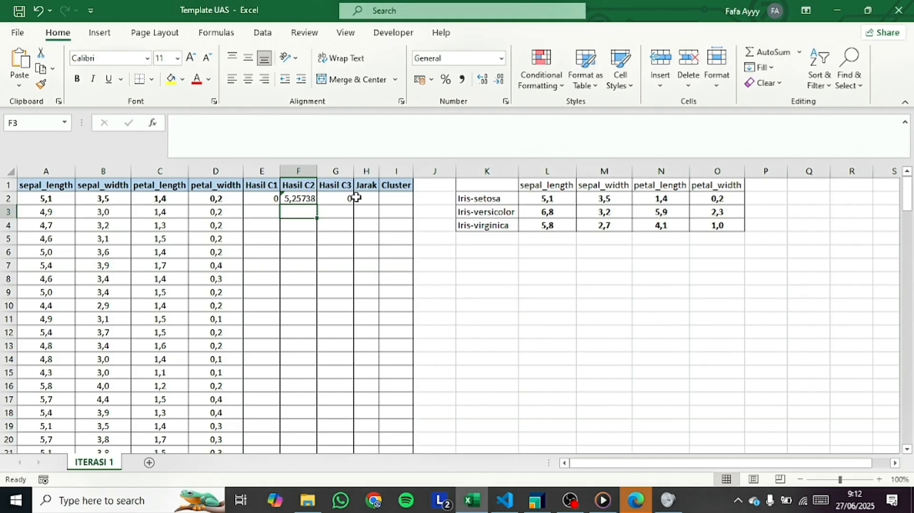
Repoint the centroid references in the G2 formula to the Iris-virginica row, $L$4, $M$4, $N$4 and $O$4.
double_click(350, 199)
left_click_drag(539, 206, 605, 226)
left_click_drag(644, 204, 710, 231)
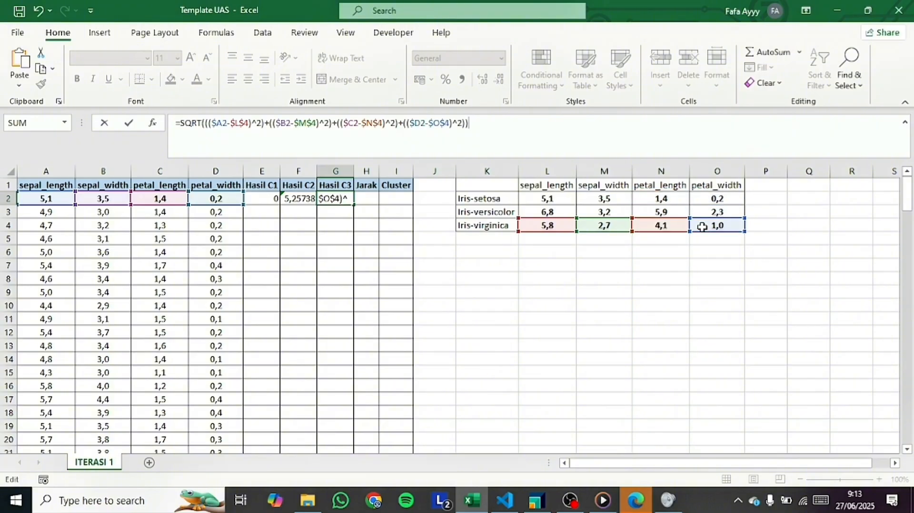
key("Return")
Fill the three distance formulas in E2:G2 down to row 151.
left_click(265, 199)
left_click_drag(265, 199, 346, 434)
scroll(384, 372, "up", 20)
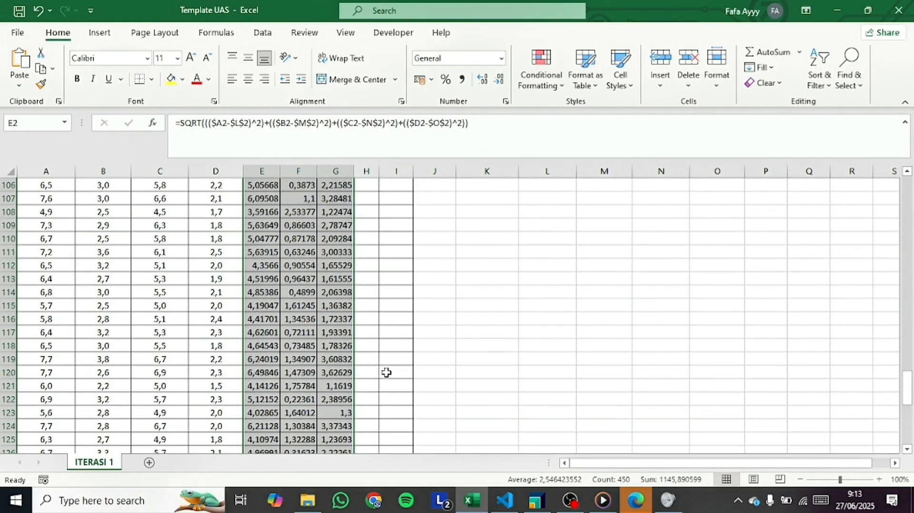
scroll(379, 361, "up", 4)
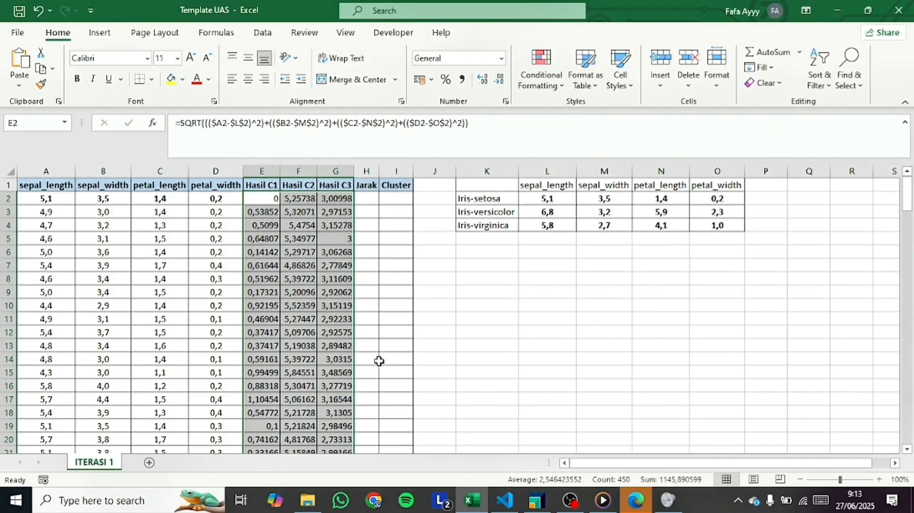
Check which data and centroid cells the filled Hasil C2 formula in F4 references.
left_click(283, 200)
left_click_drag(272, 198, 340, 196)
left_click(291, 198)
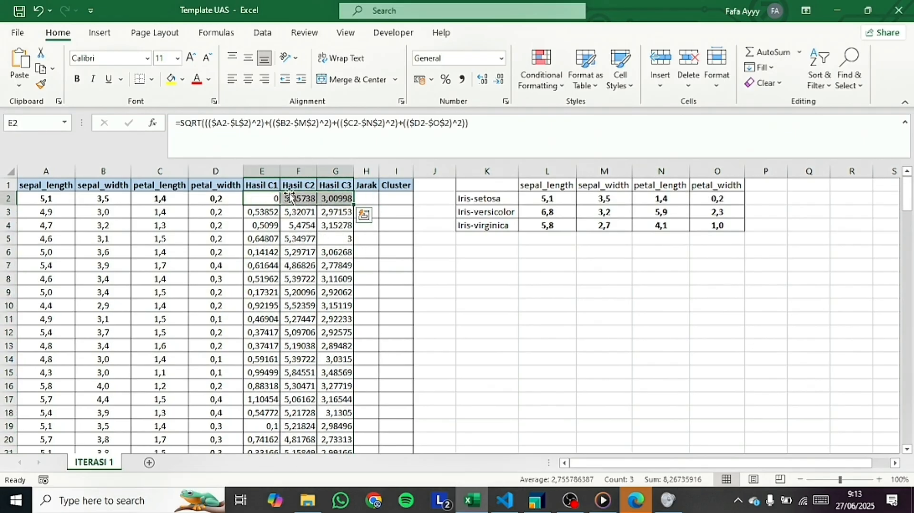
left_click(293, 225)
left_click(257, 133)
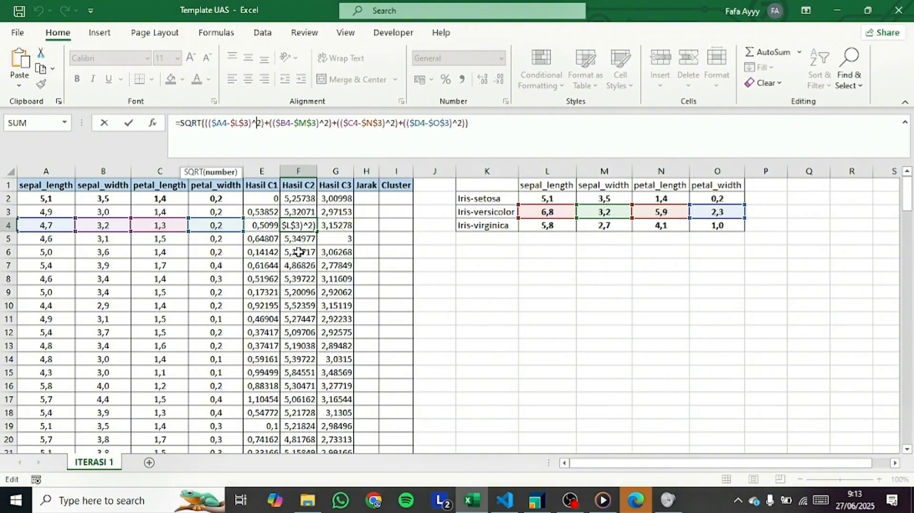
key("Return")
Enter =MIN(E2:G2) in H2 under Jarak to get the first row's smallest centroid distance.
left_click(369, 198)
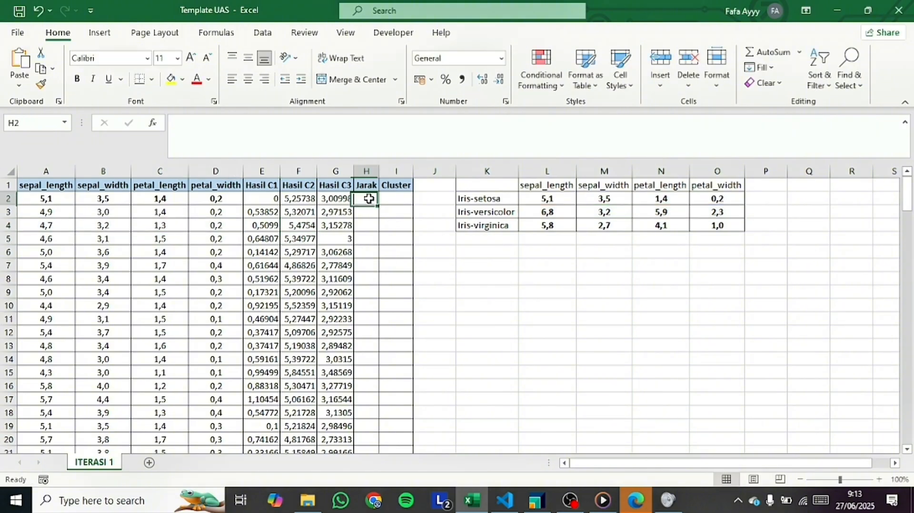
type("=")
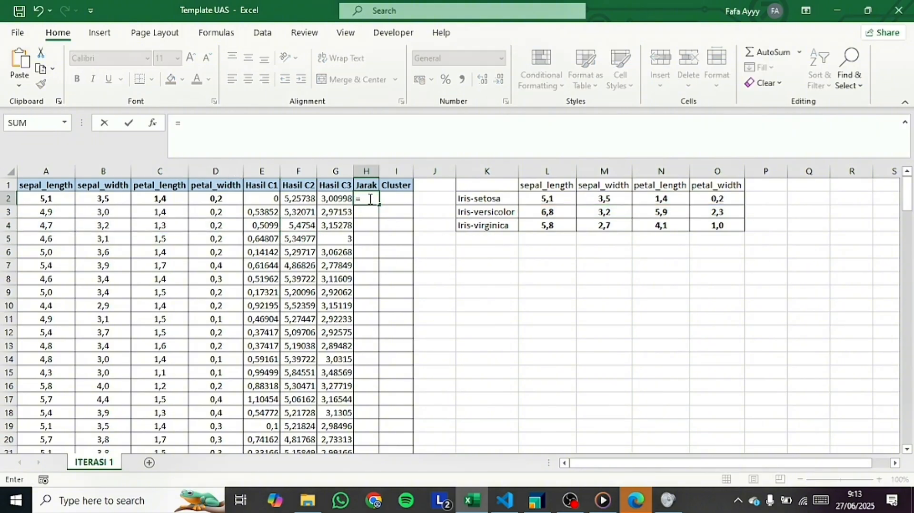
type("min")
key("Tab")
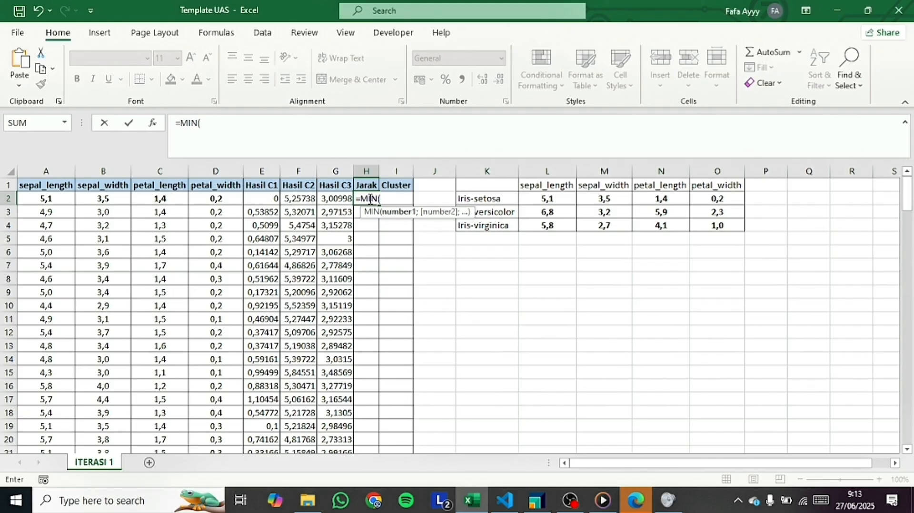
key("Left")
key("shift+Left")
key("shift+Left")
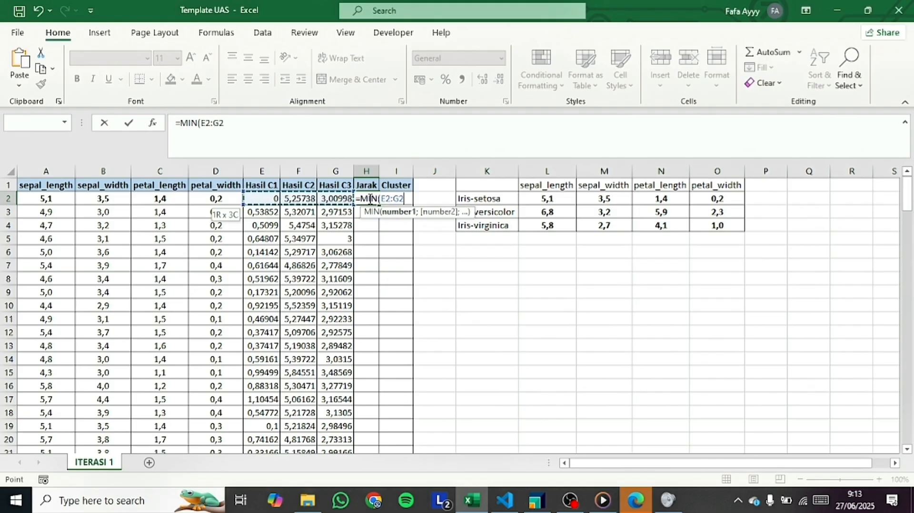
key("Return")
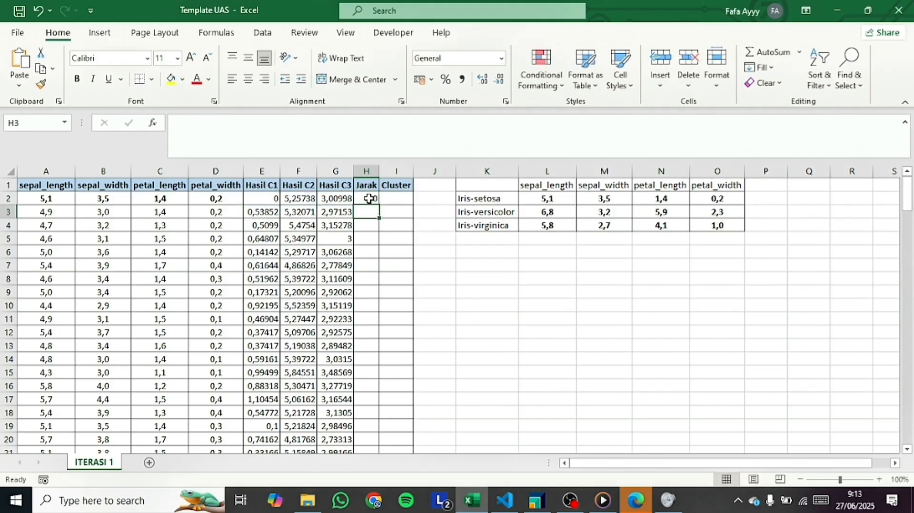
Try to fill the Jarak column down to row 151 starting from the selected range H2:H26.
key("Up")
key("shift+Down")
key("shift+Down")
key("shift+Down")
key("shift+Down")
key("shift+Down")
key("shift+Down")
key("shift+Down")
key("shift+Down")
key("shift+Down")
key("shift+Down")
key("shift+Down")
key("shift+Down")
key("shift+Down")
key("shift+Down")
key("shift+Down")
key("shift+Down")
key("shift+Down")
key("shift+Down")
key("shift+Down")
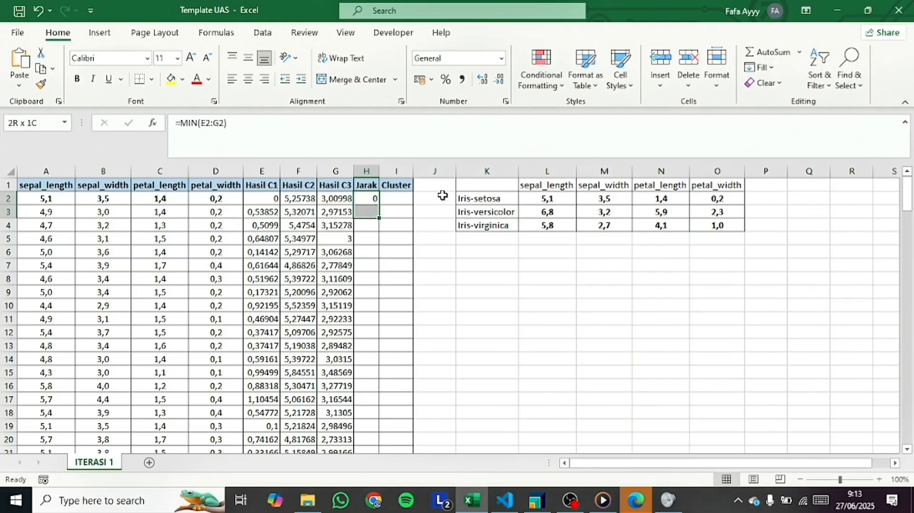
key("shift+Down")
key("shift+Down")
key("shift+Down")
key("shift+Down")
key("shift+Down")
scroll(419, 278, "down", 3)
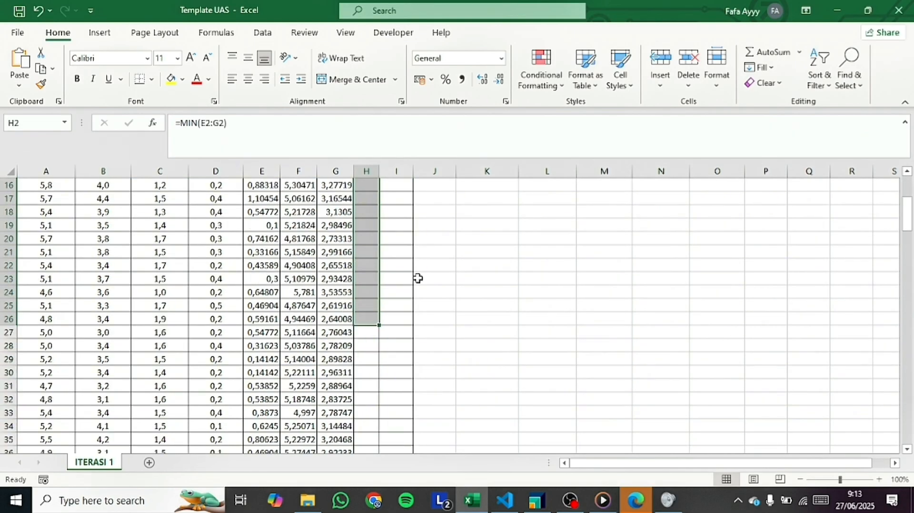
left_click_drag(380, 324, 375, 432)
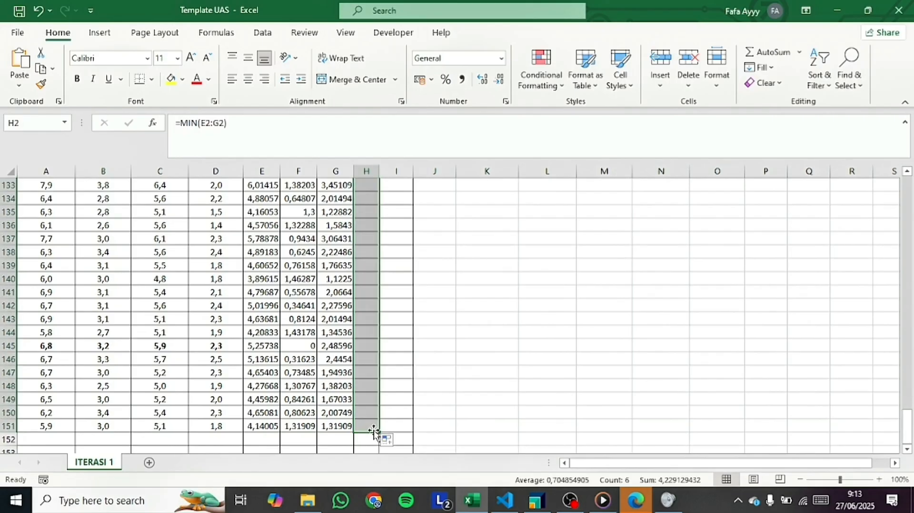
scroll(379, 419, "up", 18)
scroll(382, 403, "up", 20)
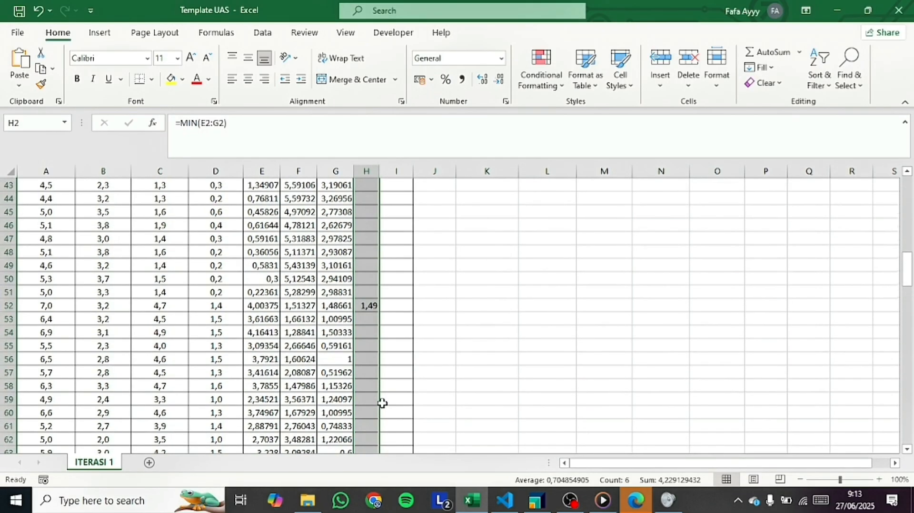
Fill the MIN formula from H2 alone down the Jarak column to row 151.
left_click(369, 195)
left_click(334, 146)
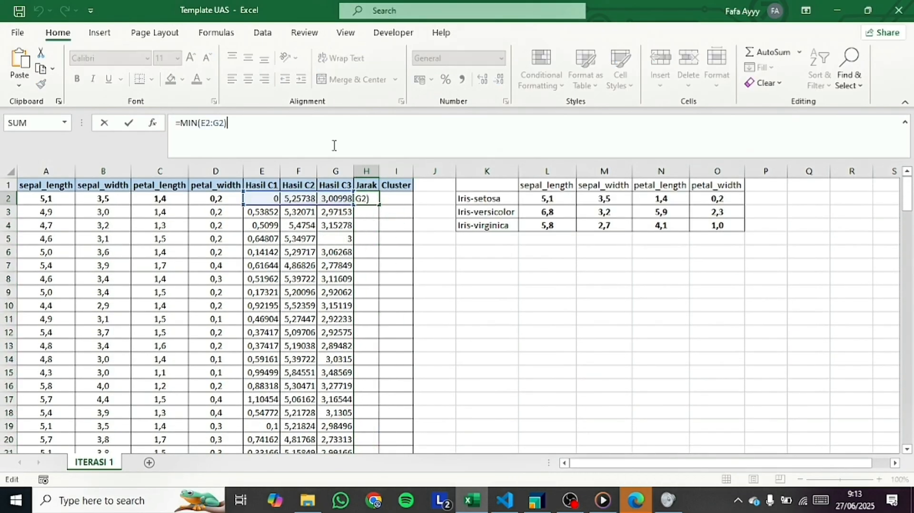
left_click(379, 199)
left_click_drag(379, 205, 351, 425)
scroll(411, 394, "up", 12)
scroll(410, 394, "up", 20)
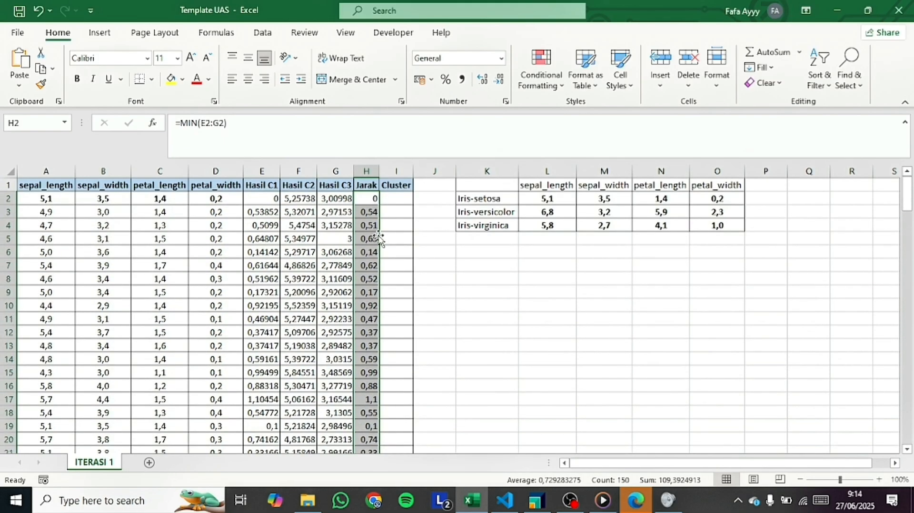
Widen the Jarak column slightly so its distances have room for four decimals, and select H2.
left_click(405, 196)
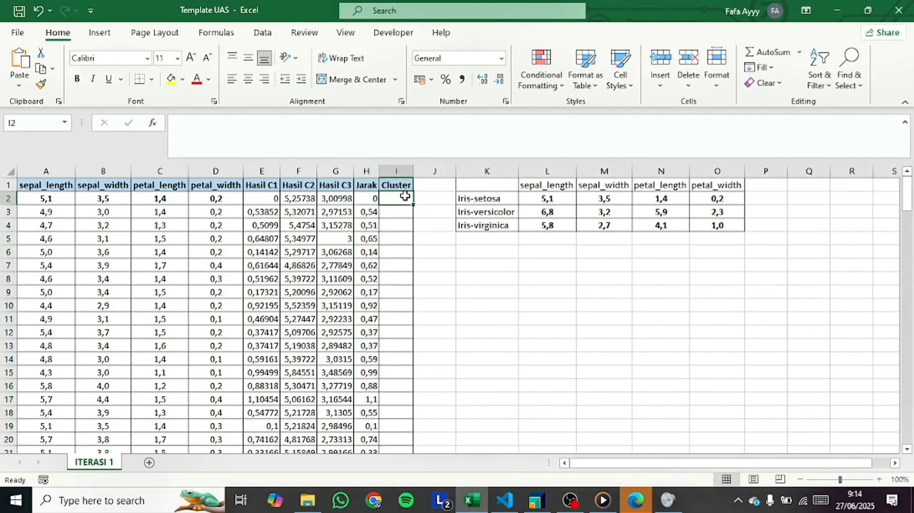
left_click_drag(375, 171, 385, 172)
left_click(374, 211)
left_click(411, 202)
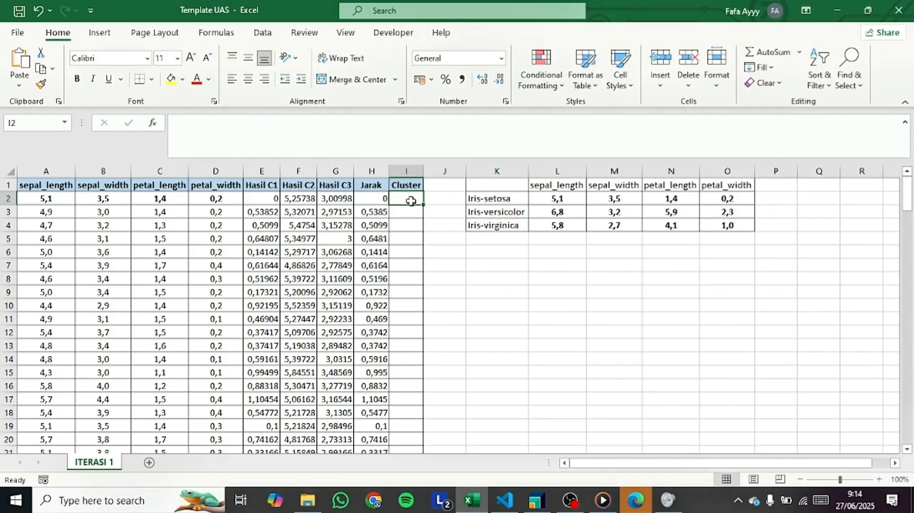
left_click(374, 202)
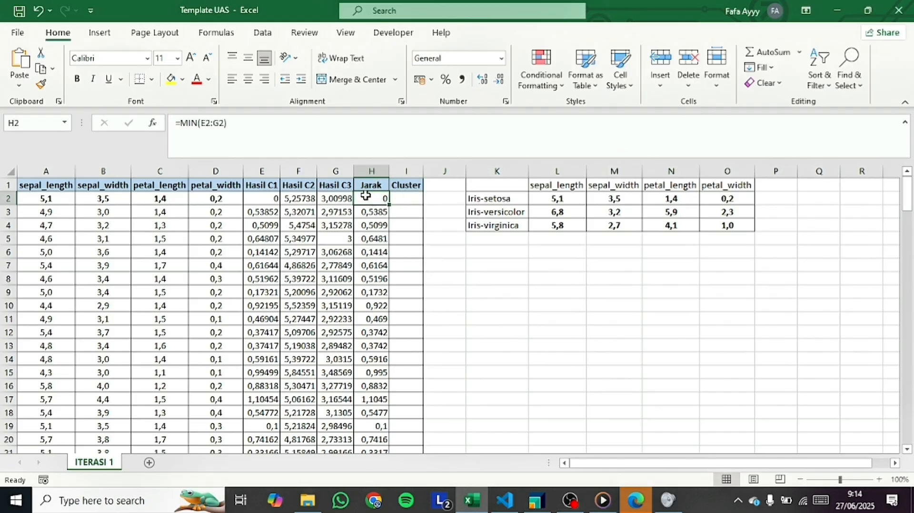
left_click(263, 202)
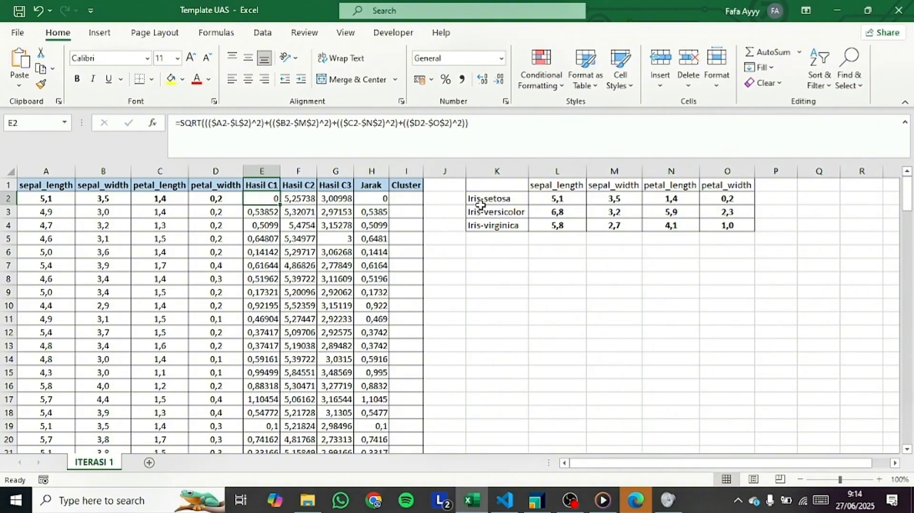
left_click(413, 202)
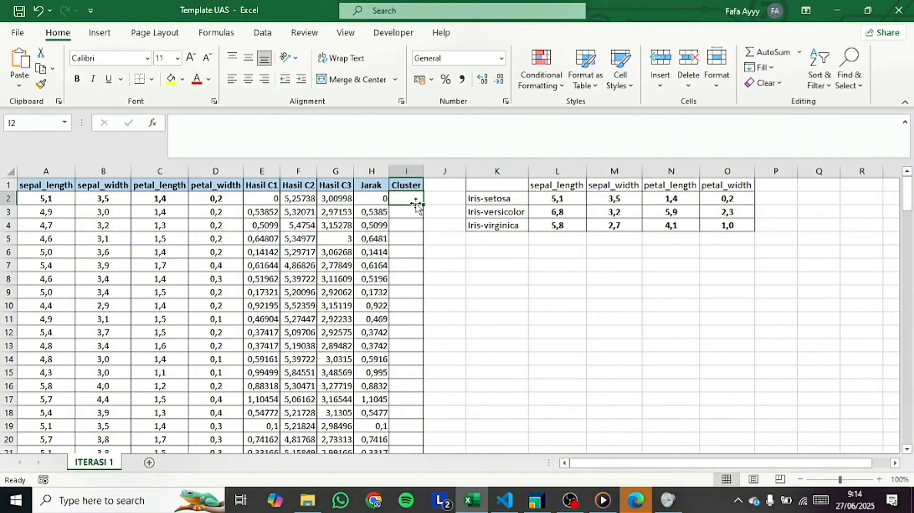
left_click(386, 215)
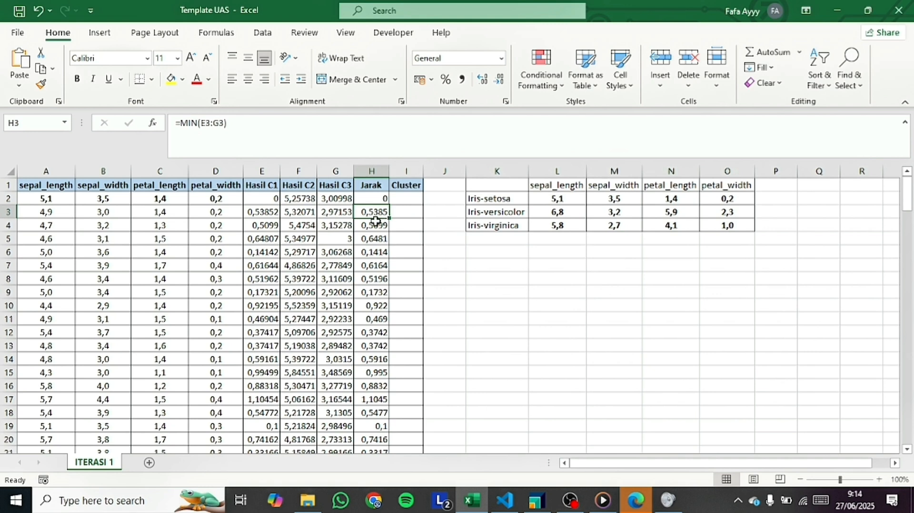
left_click(256, 209)
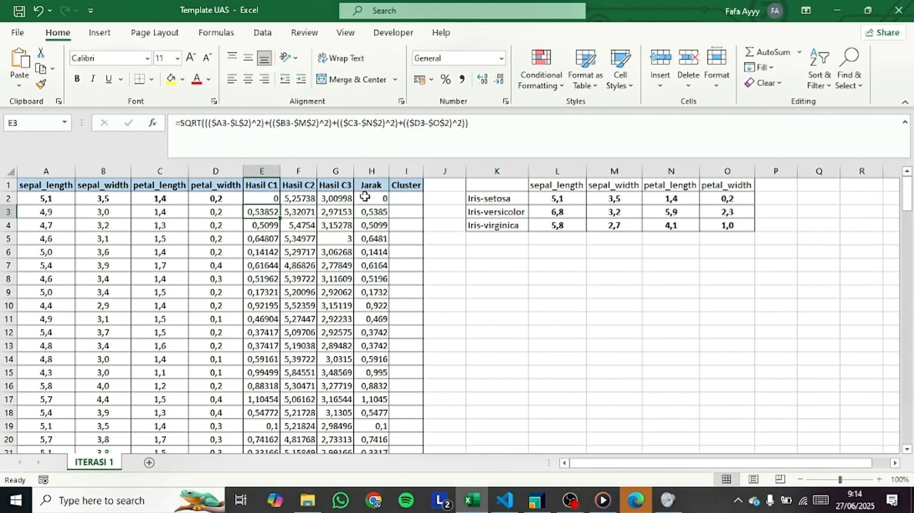
Enter =IF(H2=E2;"C1";IF(H2=F2;"C2";"C3")) in I2 under Cluster to label the first row by its nearest centroid.
left_click(416, 196)
type("=IF(")
left_click(371, 194)
type("=")
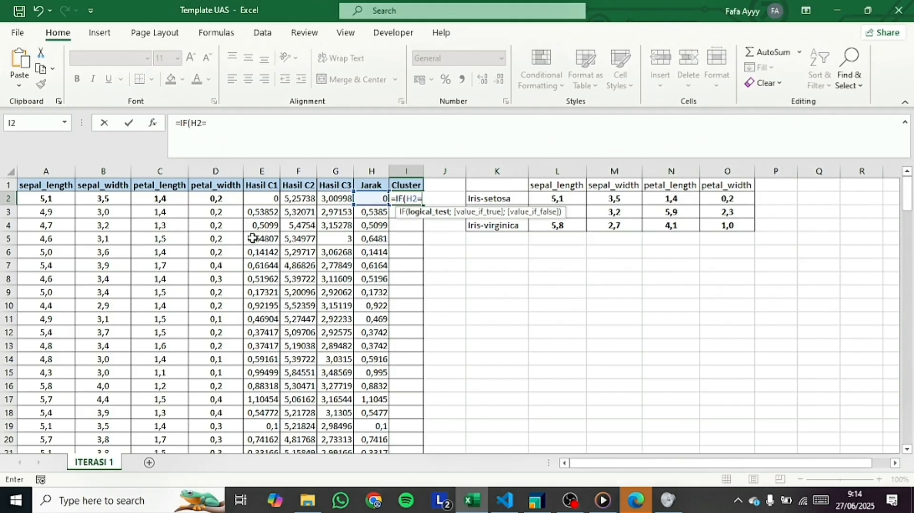
left_click(255, 199)
type(";\"C1")
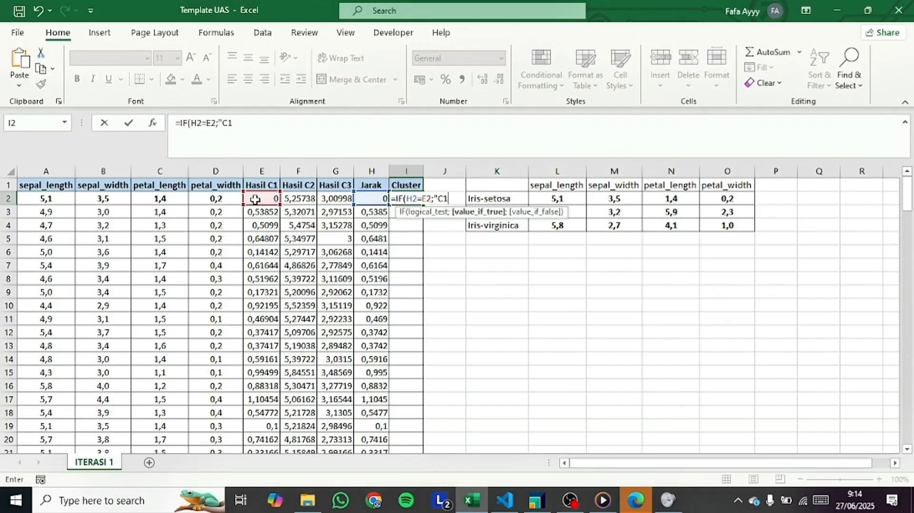
type("\";IF(")
left_click(375, 199)
type("=")
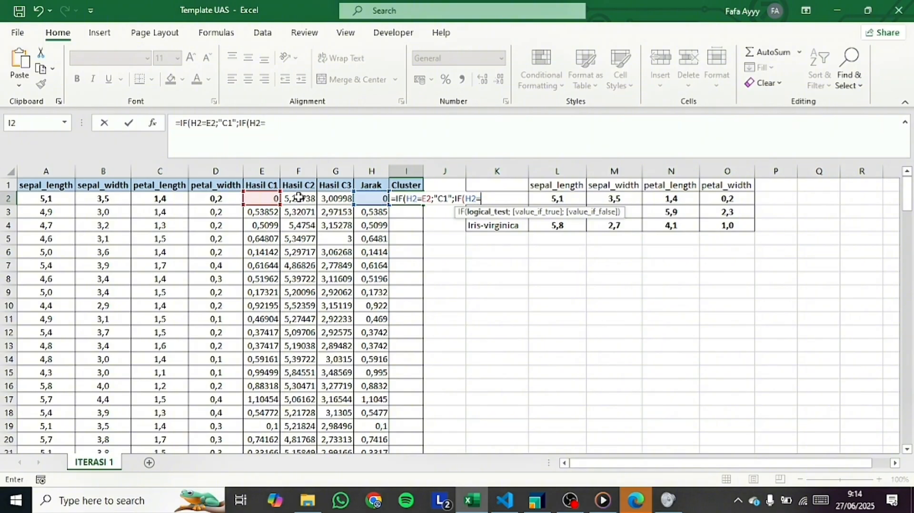
left_click(299, 196)
type(";\"C2")
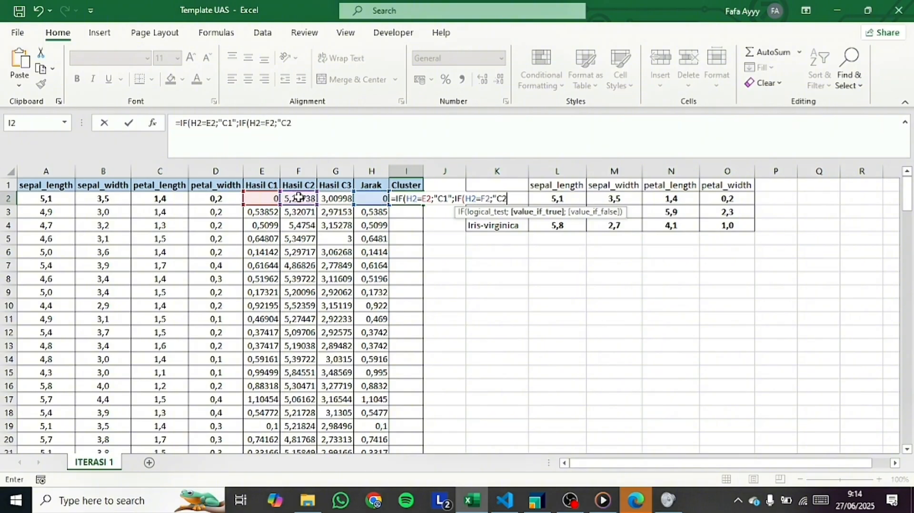
type("\";")
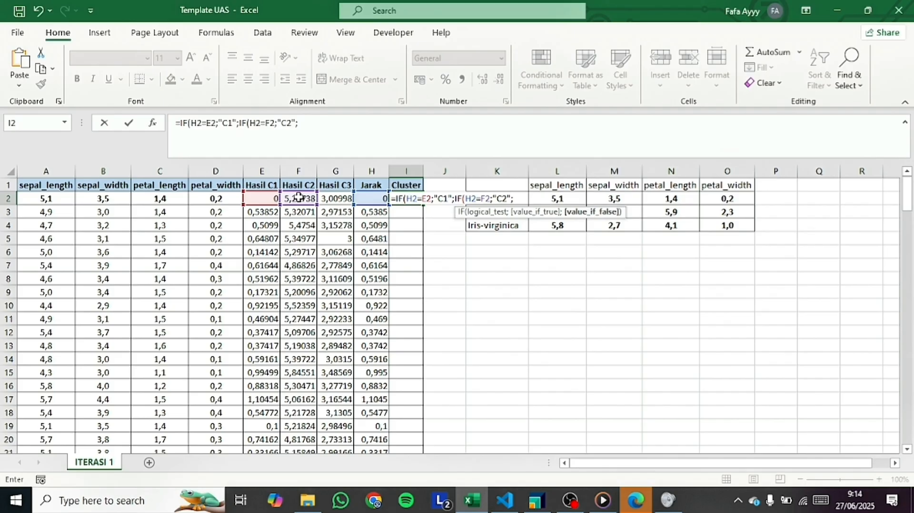
type("\"Zc")
key("BackSpace")
type("C1")
key("Return")
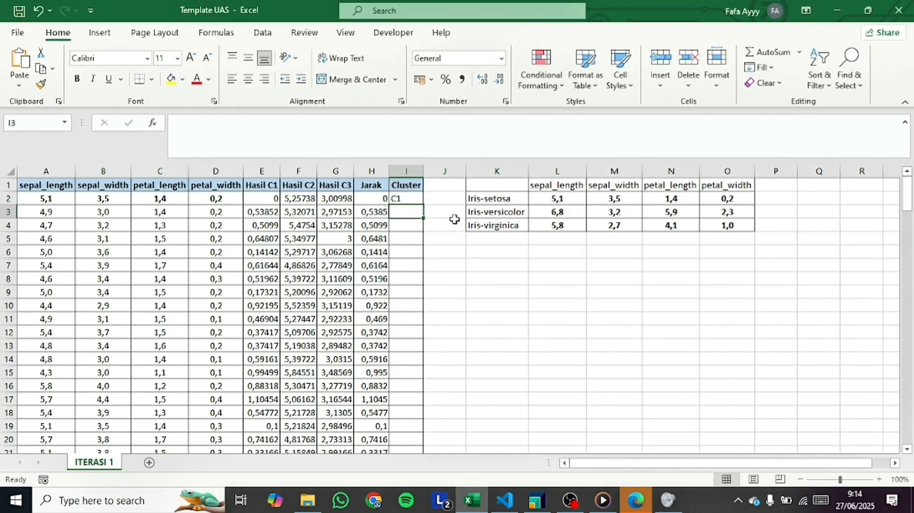
Fill the IF formula from I2 down the Cluster column to row 151 and select the filled range I2:I151.
left_click(401, 198)
left_click_drag(423, 204, 406, 426)
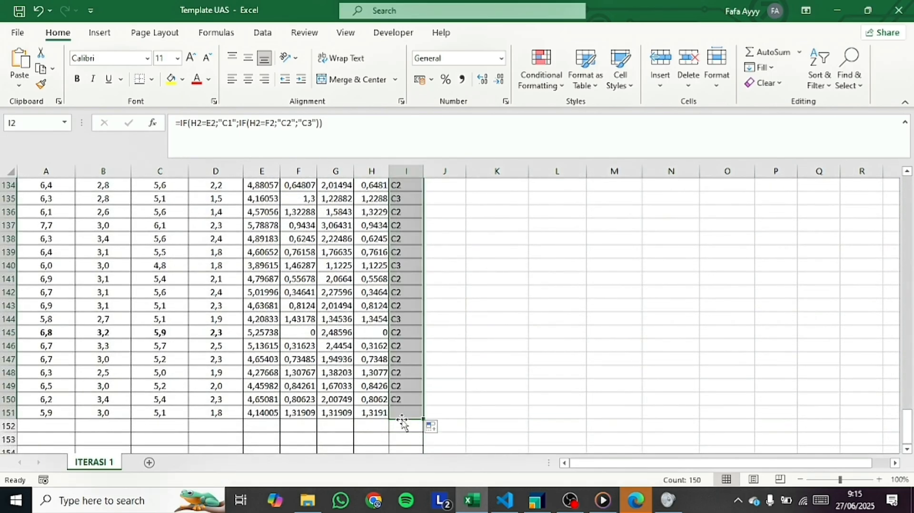
scroll(401, 419, "up", 12)
scroll(401, 419, "up", 20)
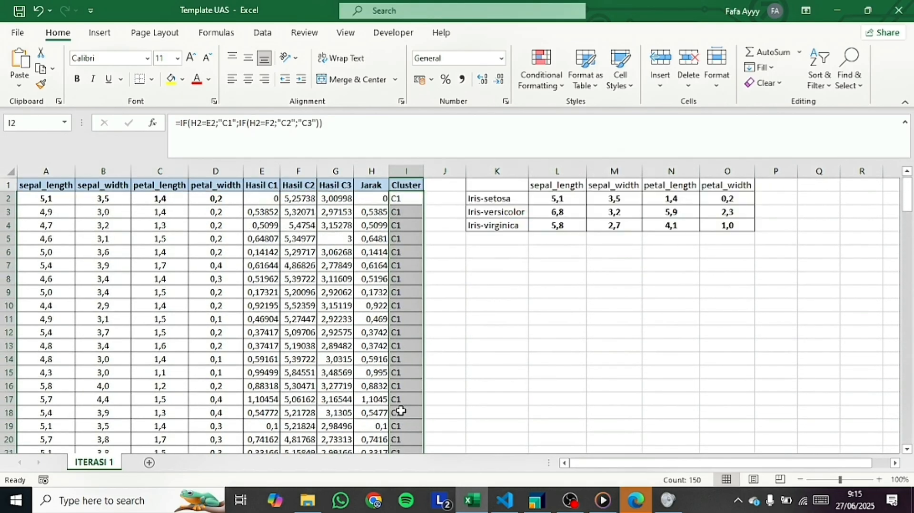
left_click(418, 199)
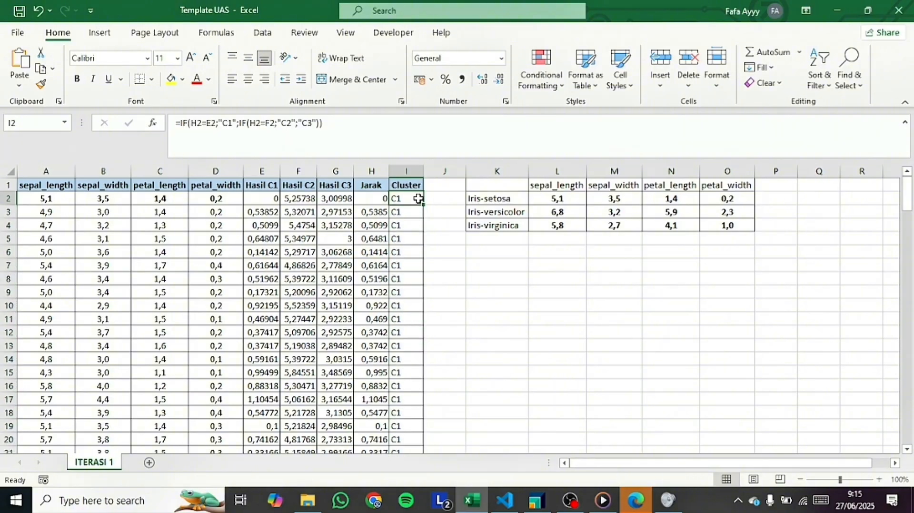
key("ctrl+shift+Down")
scroll(498, 249, "up", 12)
scroll(504, 251, "up", 20)
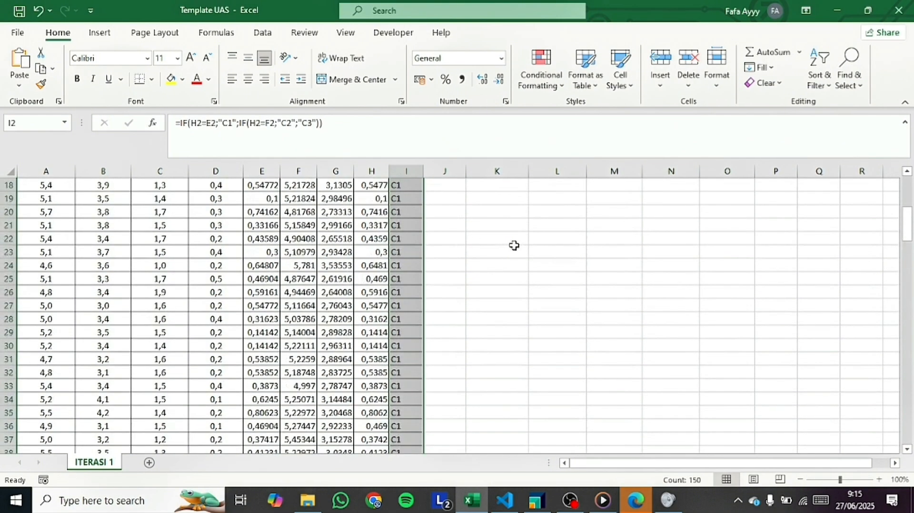
left_click(541, 79)
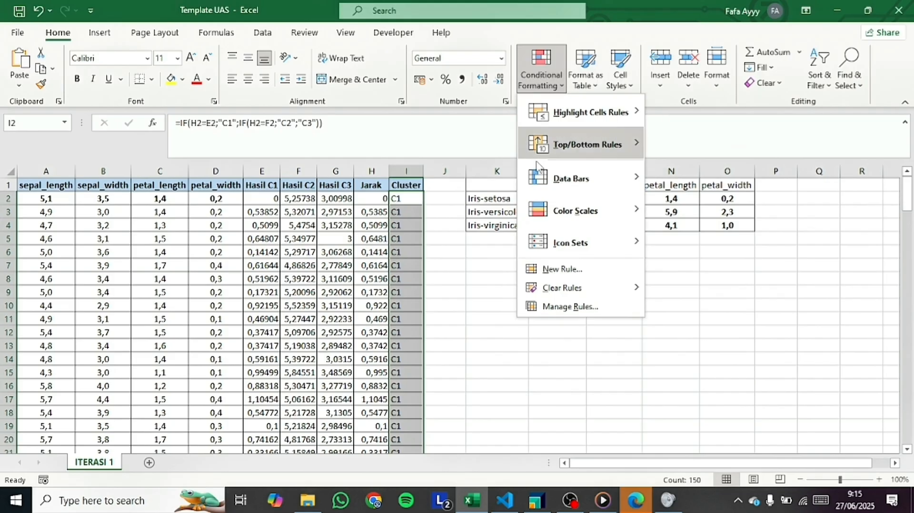
mouse_move(535, 202)
mouse_move(555, 150)
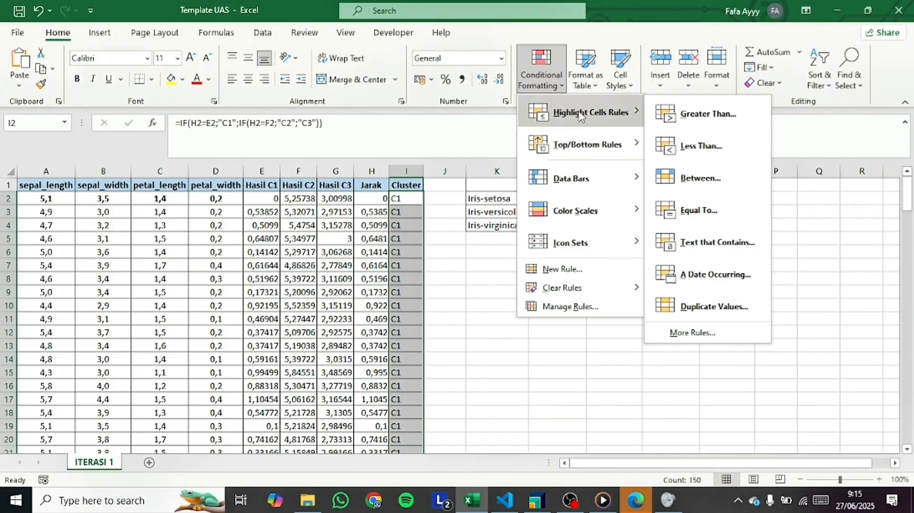
left_click(687, 212)
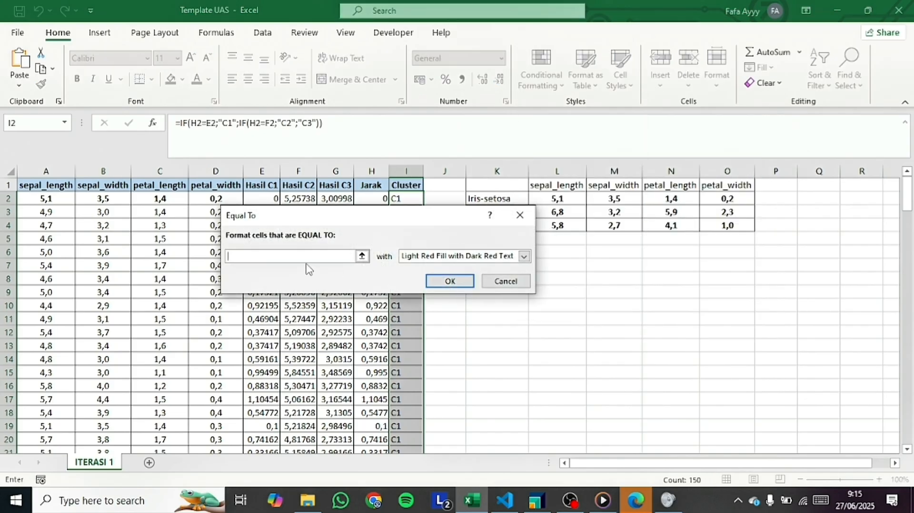
left_click_drag(306, 220, 396, 239)
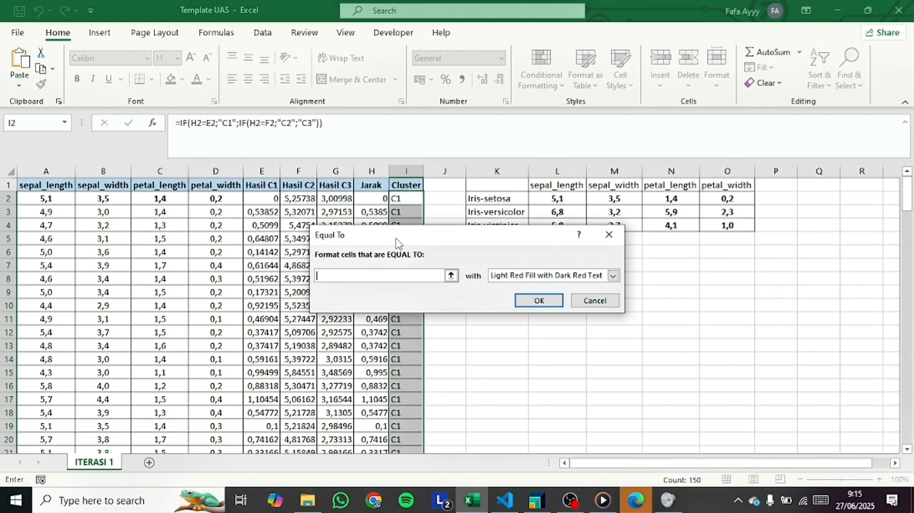
type("C")
key("Escape")
type("1")
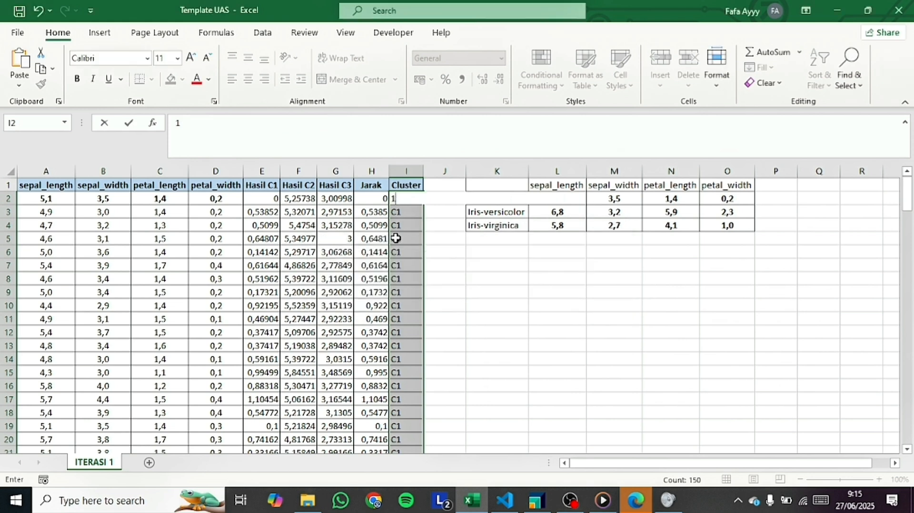
key("ctrl+z")
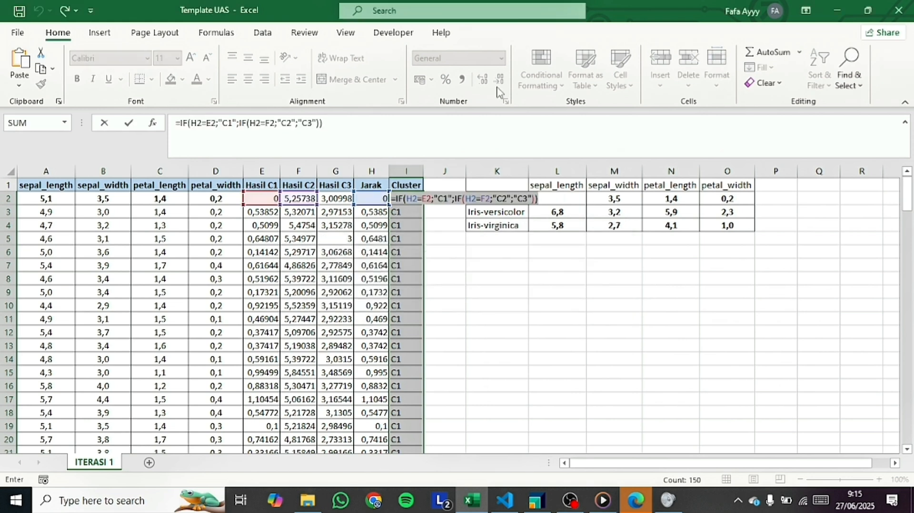
left_click(598, 383)
key("ctrl+z")
key("Return")
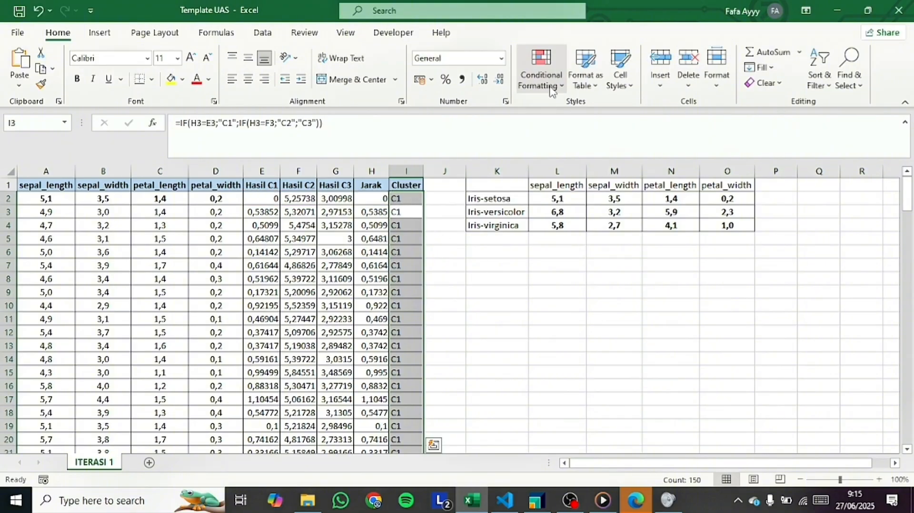
Add an Equal To conditional formatting rule giving C1 cells in the Cluster column Light Red Fill with Dark Red Text.
left_click(541, 77)
mouse_move(590, 112)
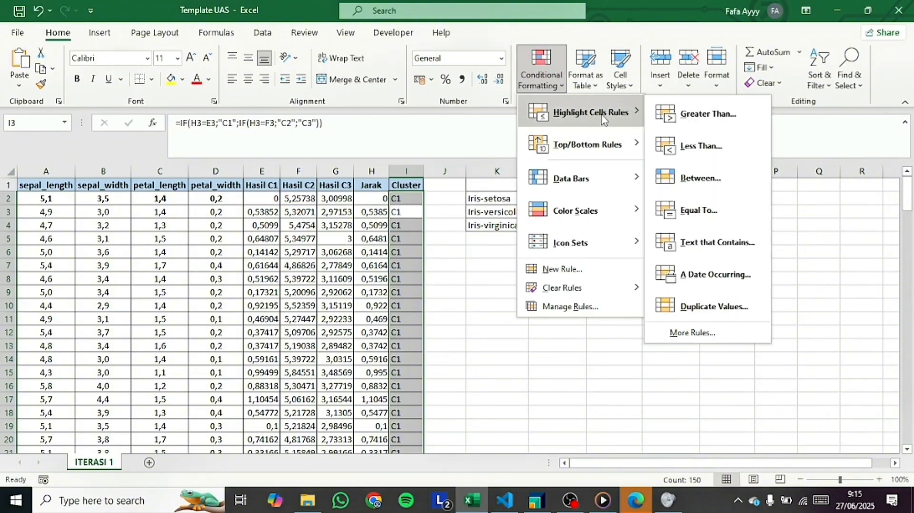
left_click(700, 209)
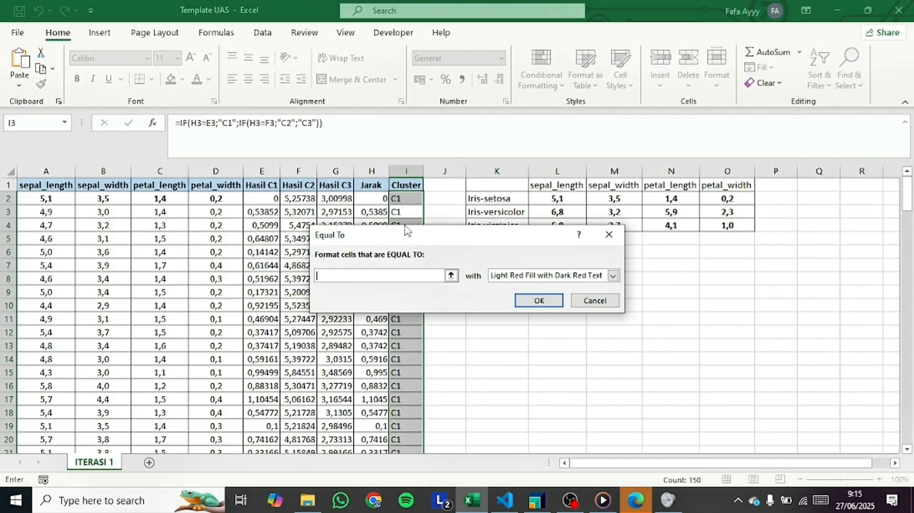
type("C1")
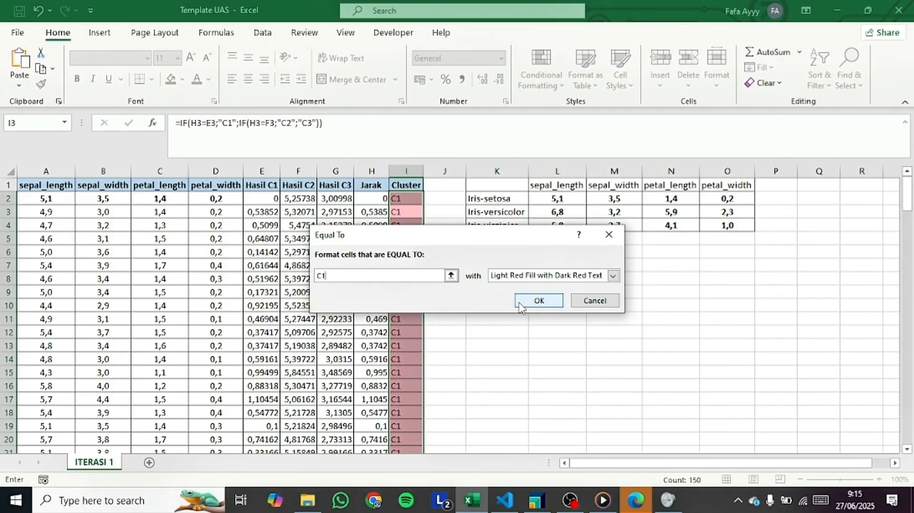
left_click(538, 300)
scroll(477, 303, "down", 5)
scroll(477, 303, "down", 13)
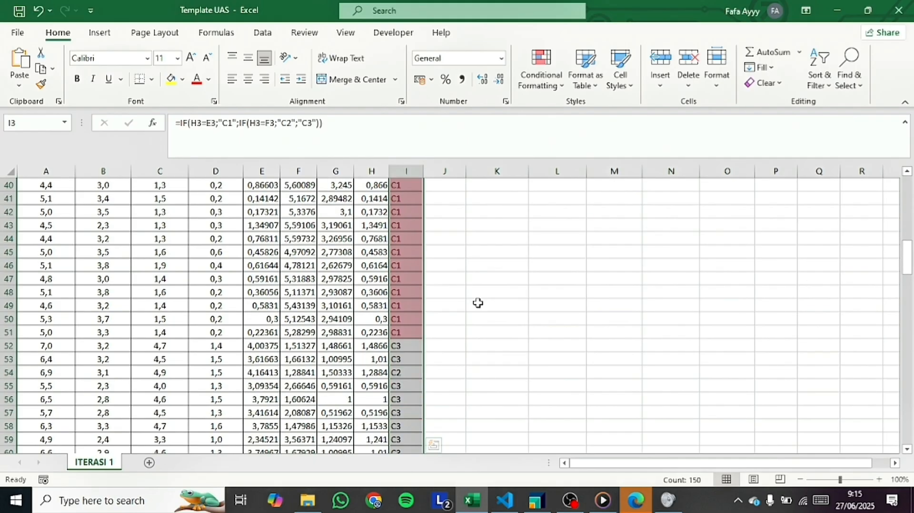
scroll(478, 304, "up", 18)
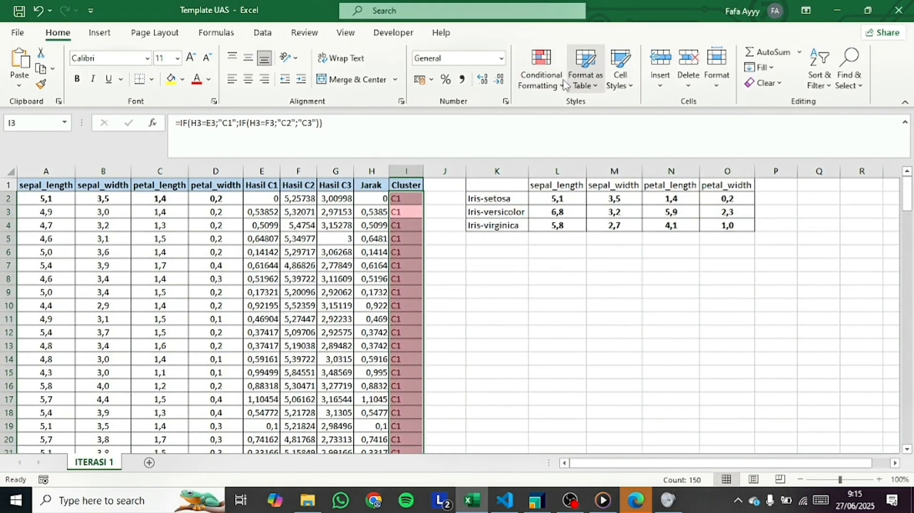
Add an Equal To conditional formatting rule giving C3 cells in the Cluster column Yellow Fill with Dark Yellow Text.
left_click(541, 71)
mouse_move(557, 123)
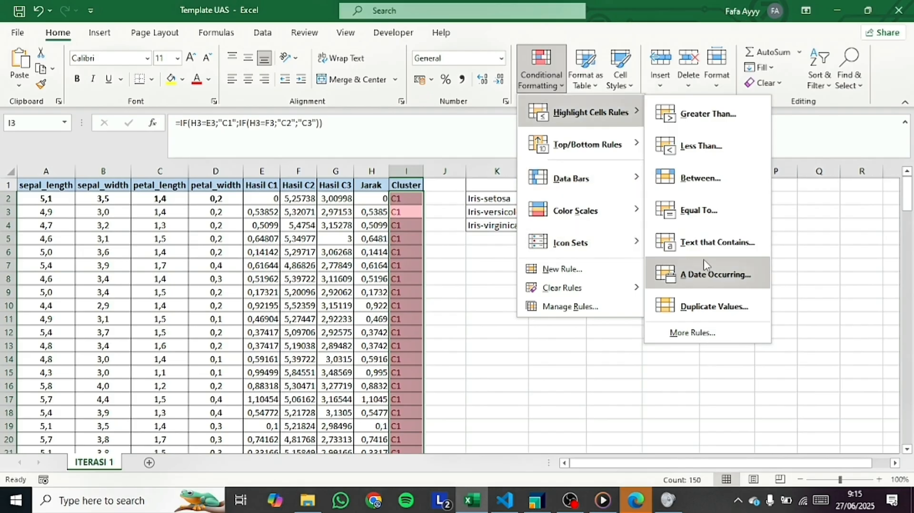
left_click(695, 209)
type("c3")
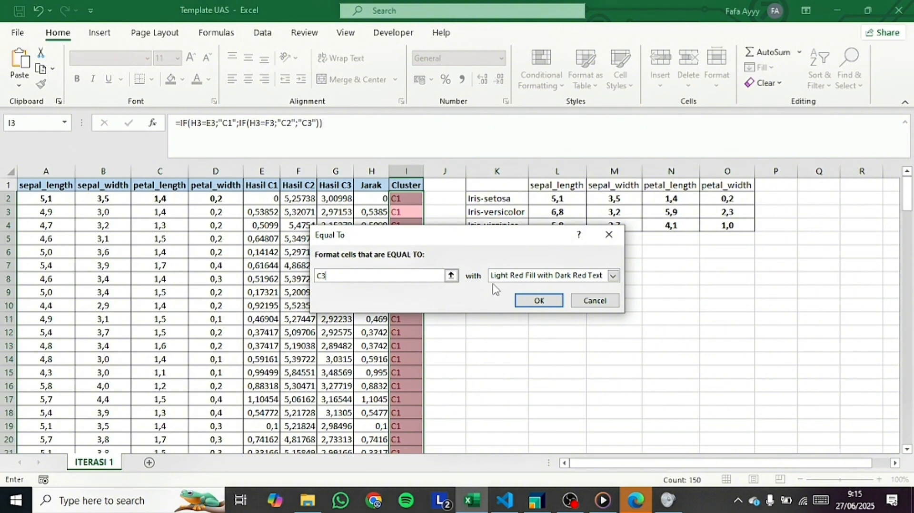
left_click(613, 275)
left_click(525, 298)
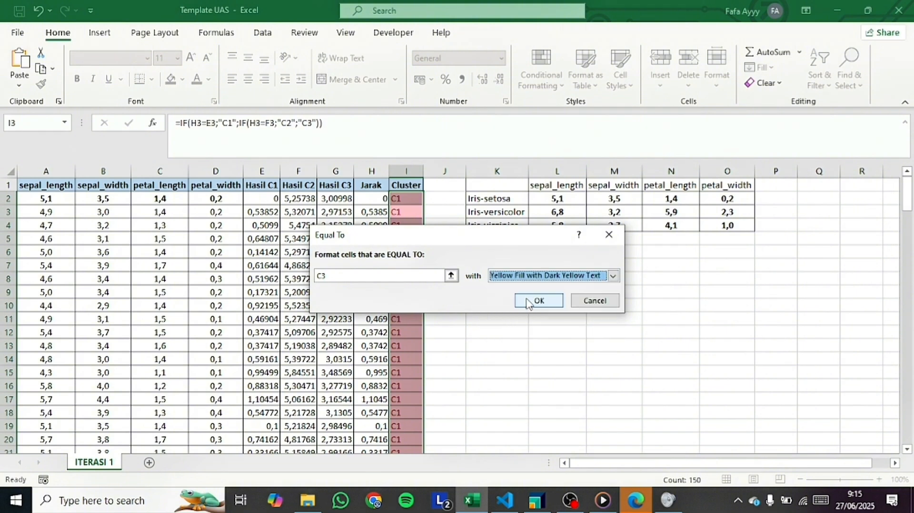
left_click(534, 300)
scroll(497, 310, "down", 17)
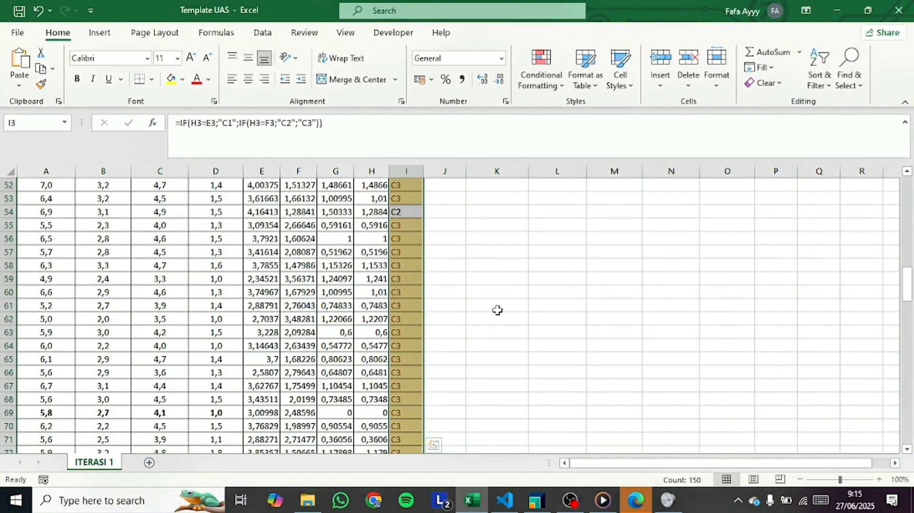
Add an Equal To conditional formatting rule giving C2 cells in the Cluster column Green Fill with Dark Green Text.
scroll(496, 310, "up", 3)
left_click(554, 83)
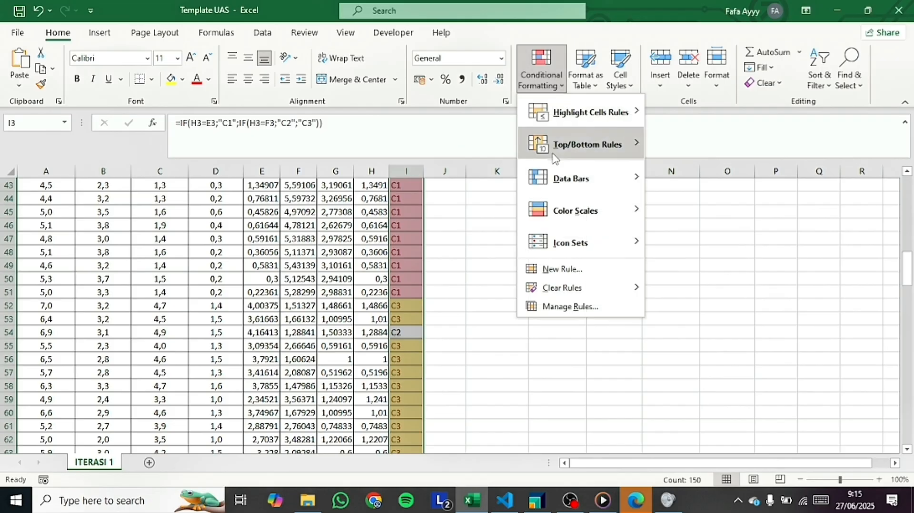
mouse_move(561, 114)
left_click(691, 209)
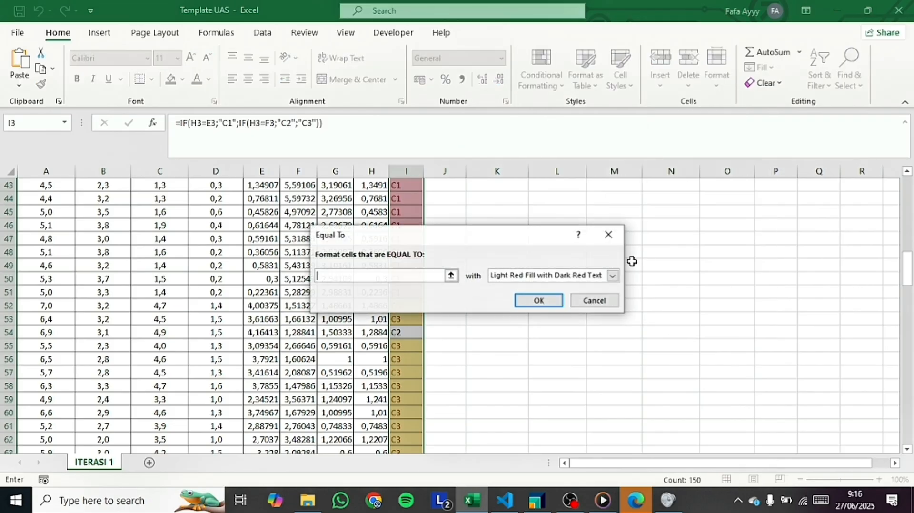
type("c2")
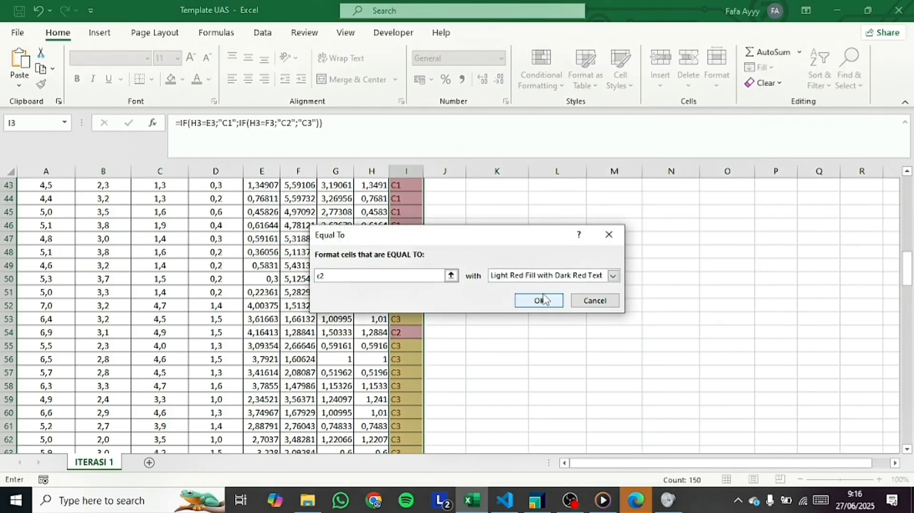
left_click(548, 276)
left_click(563, 305)
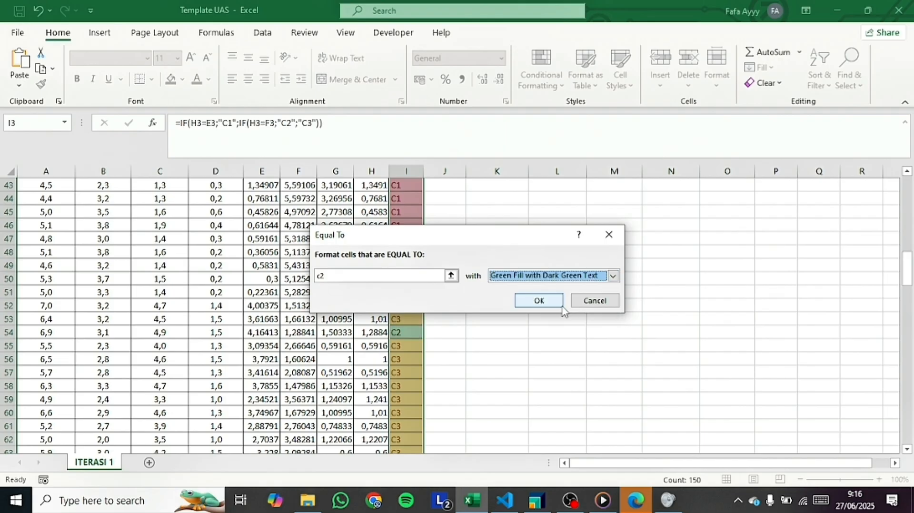
left_click(552, 304)
scroll(535, 298, "down", 20)
scroll(535, 298, "up", 20)
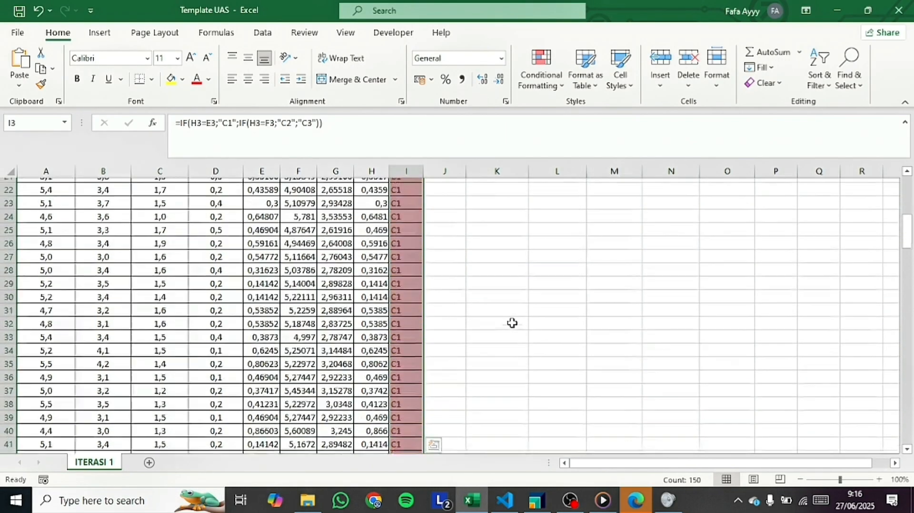
Examine the color-coded cluster assignments down the Cluster column and select cell K7.
scroll(512, 314, "up", 7)
left_click(534, 280)
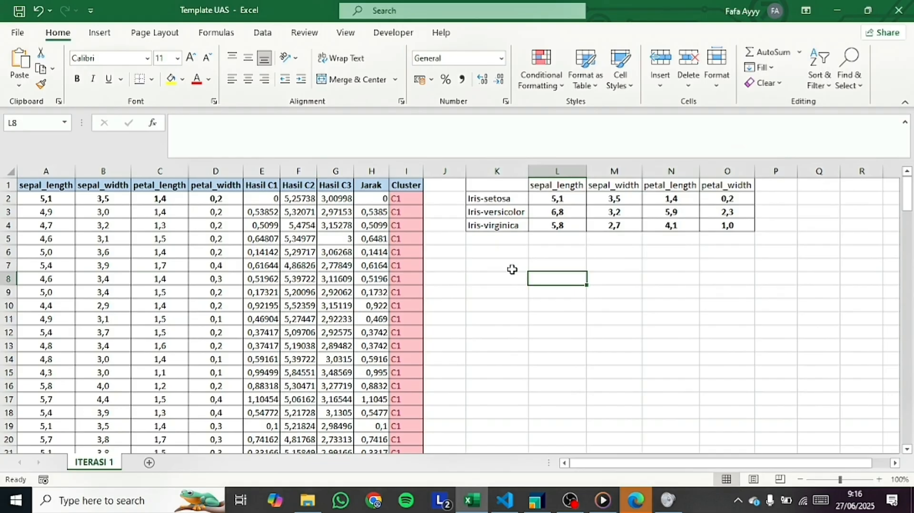
left_click(512, 269)
scroll(442, 298, "down", 20)
scroll(445, 300, "down", 13)
scroll(452, 301, "up", 20)
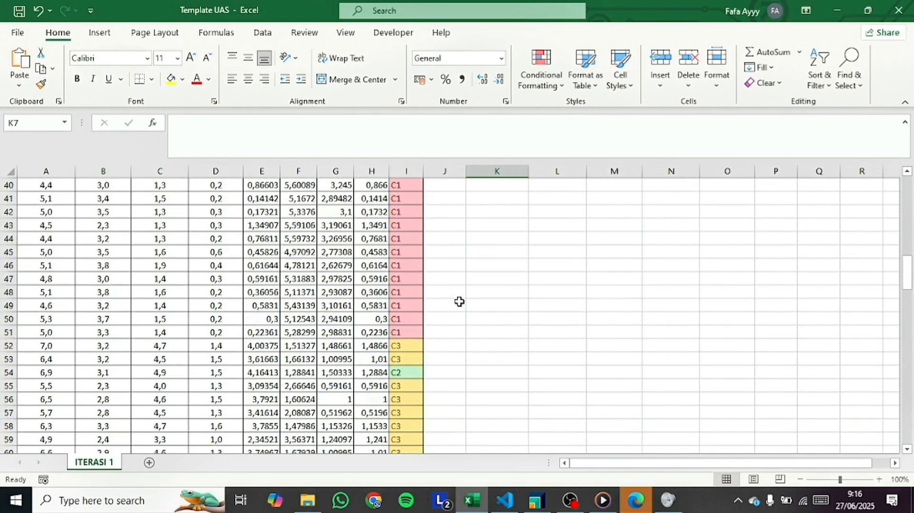
scroll(459, 302, "up", 13)
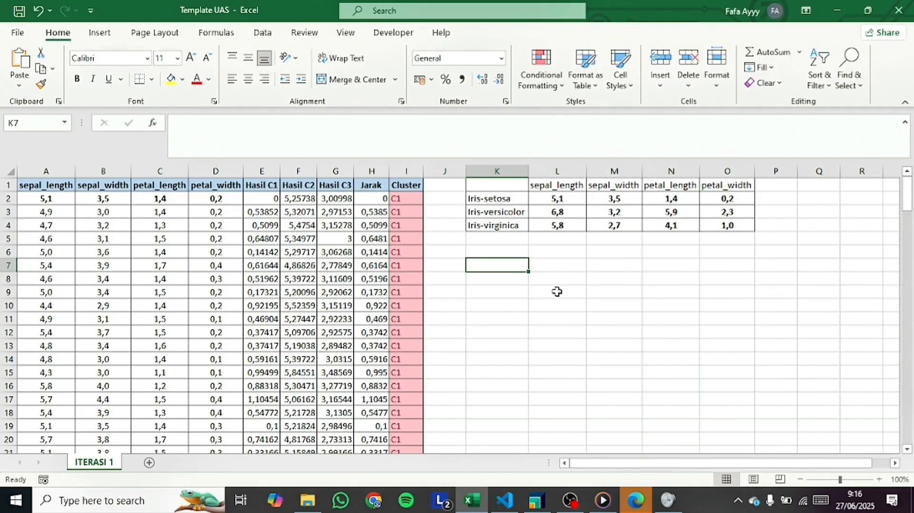
Enter =COUNTIF(I2:I151;"C1") in K7 to count the rows assigned to cluster C1.
type("=countif")
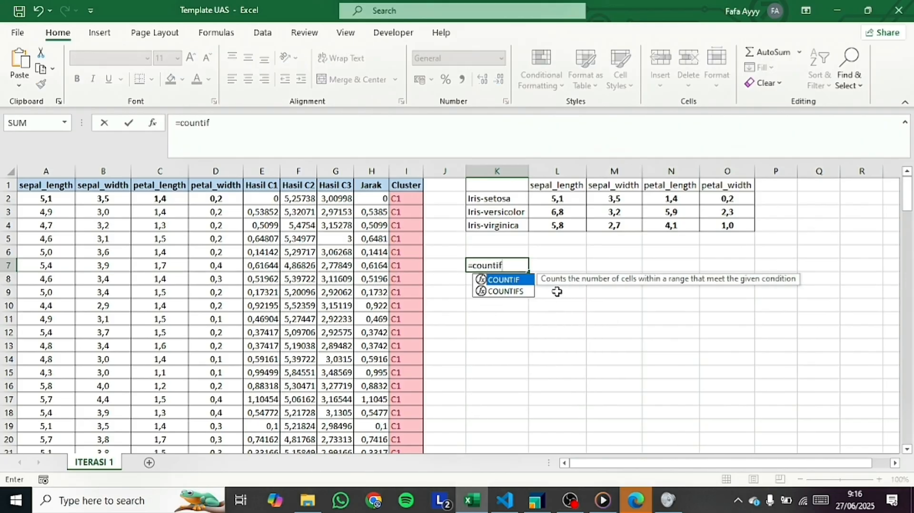
key("Tab")
left_click(397, 200)
key("ctrl+shift+Down")
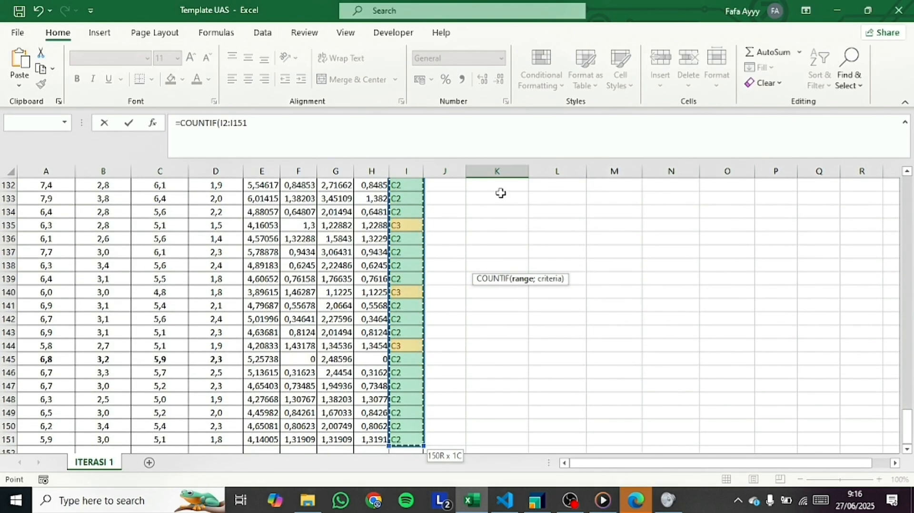
left_click(334, 122)
type(";\"C1")
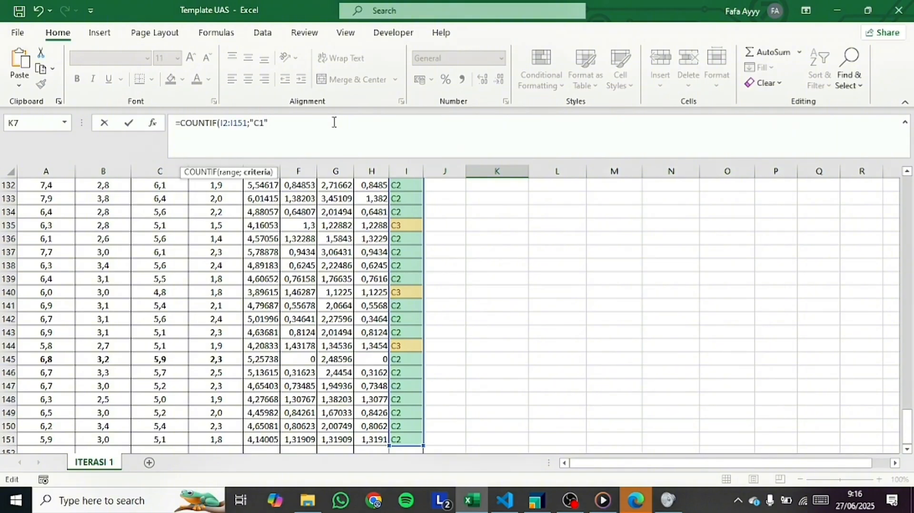
key("Return")
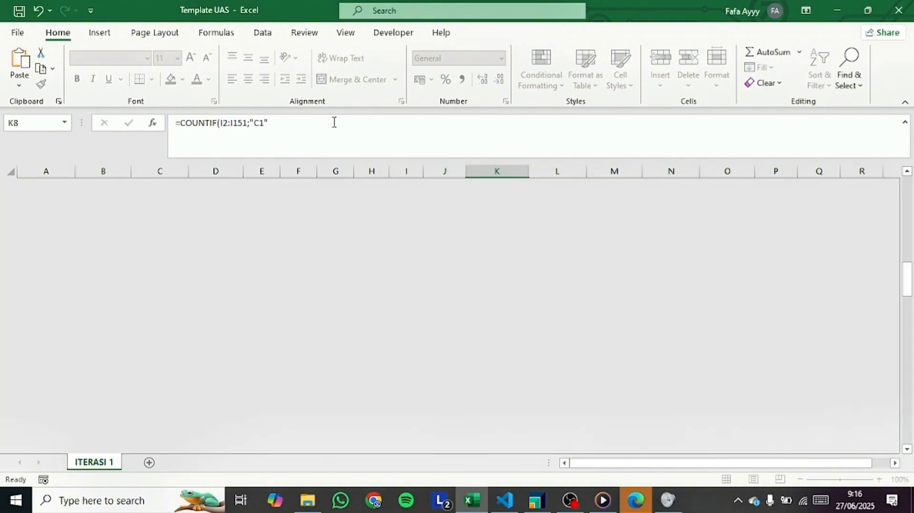
scroll(662, 380, "up", 3)
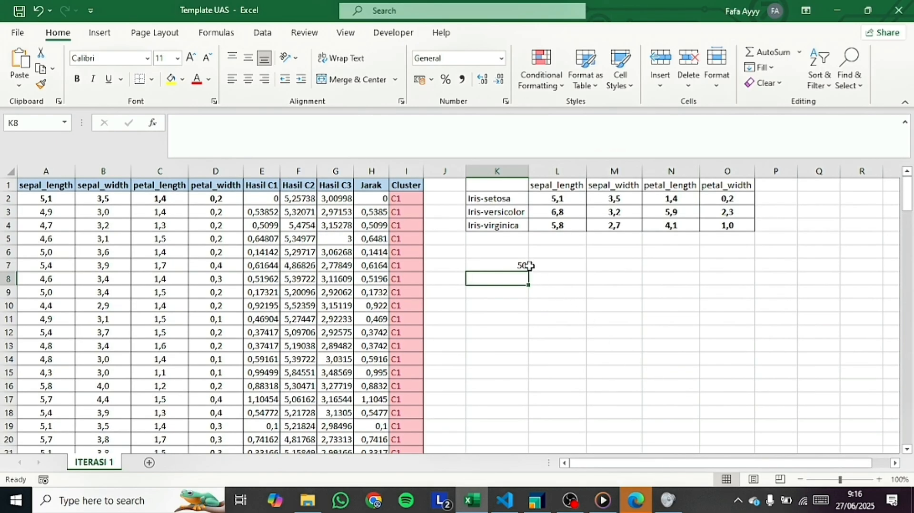
Make the COUNTIF range in K7 absolute as $I$2:$I$151.
left_click(515, 264)
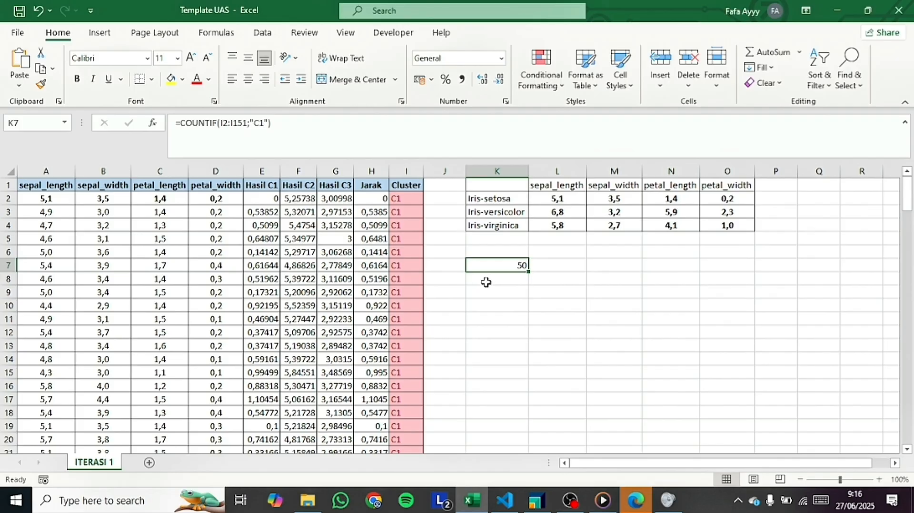
left_click(496, 282)
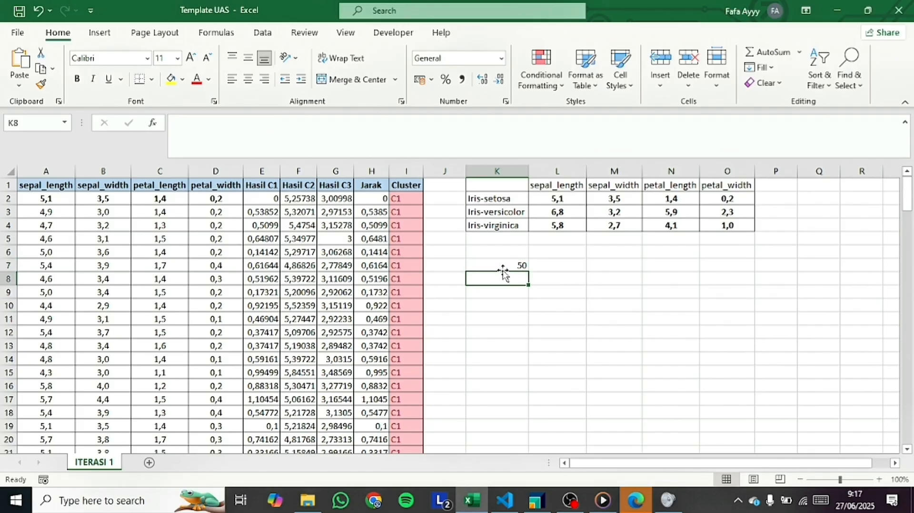
left_click(521, 263)
left_click(261, 125)
double_click(228, 119)
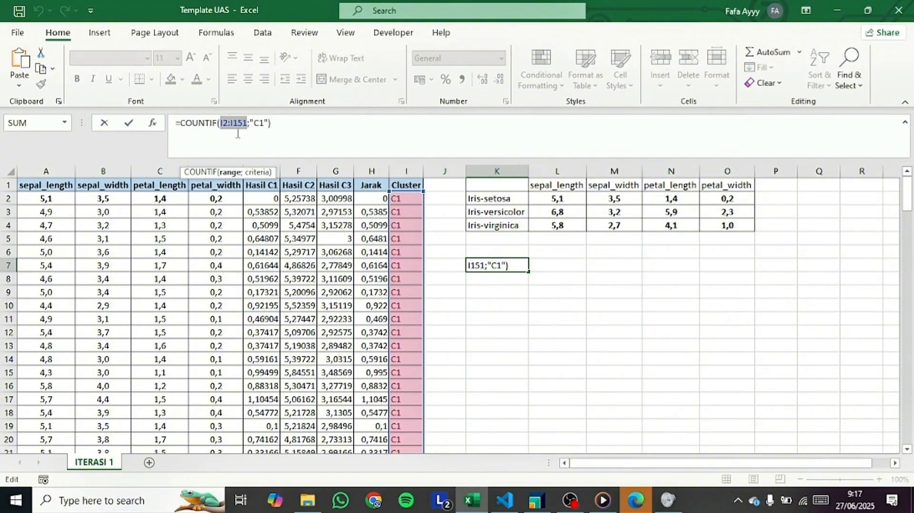
key("Return")
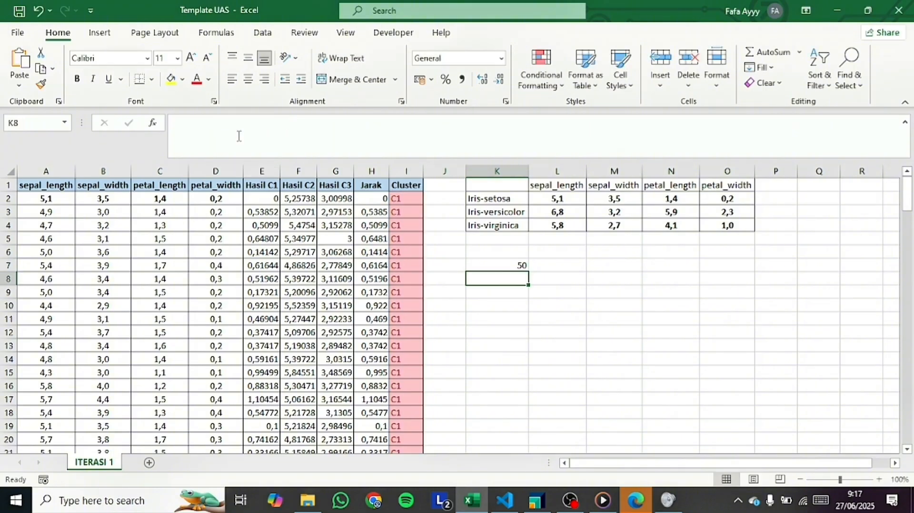
Fill the COUNTIF formula from K7 down to K9 and set the criterion in K8 to "C2".
left_click(500, 265)
left_click_drag(528, 271, 527, 303)
left_click(510, 276)
left_click(291, 125)
left_click(284, 123)
key("BackSpace")
type("2:$I$151;\"C2\")")
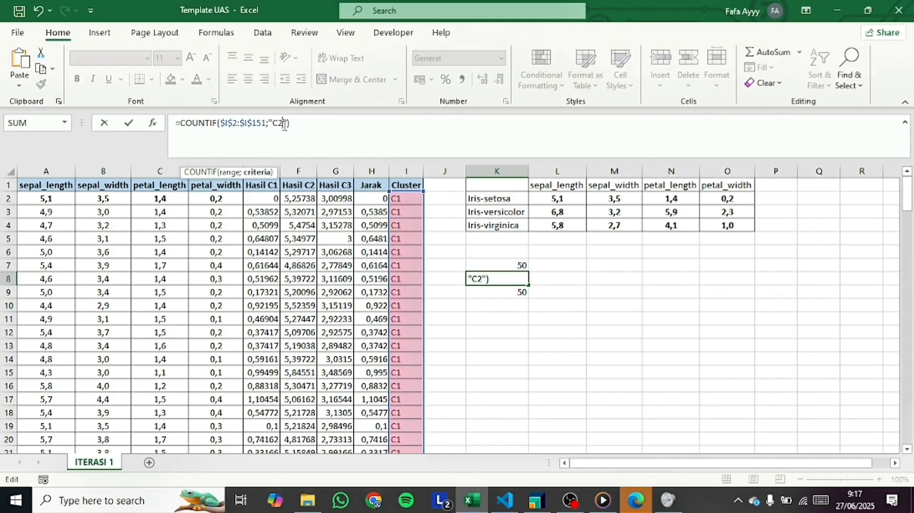
key("Return")
Set the COUNTIF criterion in K9 to "C3".
left_click(284, 125)
key("BackSpace")
type("3")
key("Return")
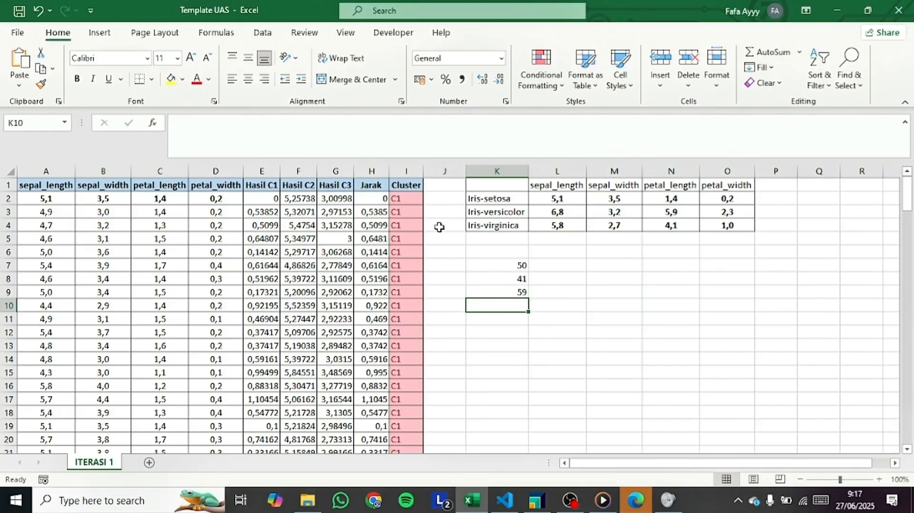
Move the three count formulas to L7:L9 and label them Banyak C1, Banyak C2 and Banyak C3 in K7:K9.
left_click_drag(498, 265, 577, 299)
left_click(493, 261)
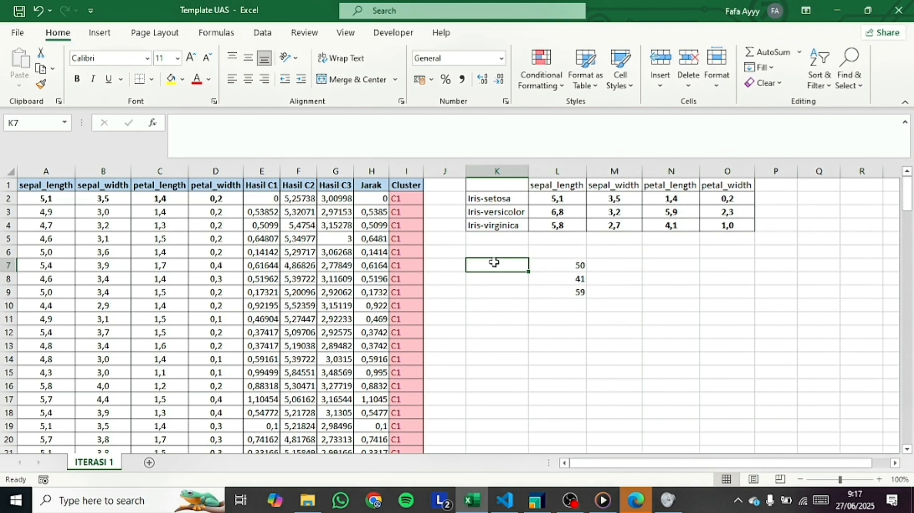
type("Banyak C1")
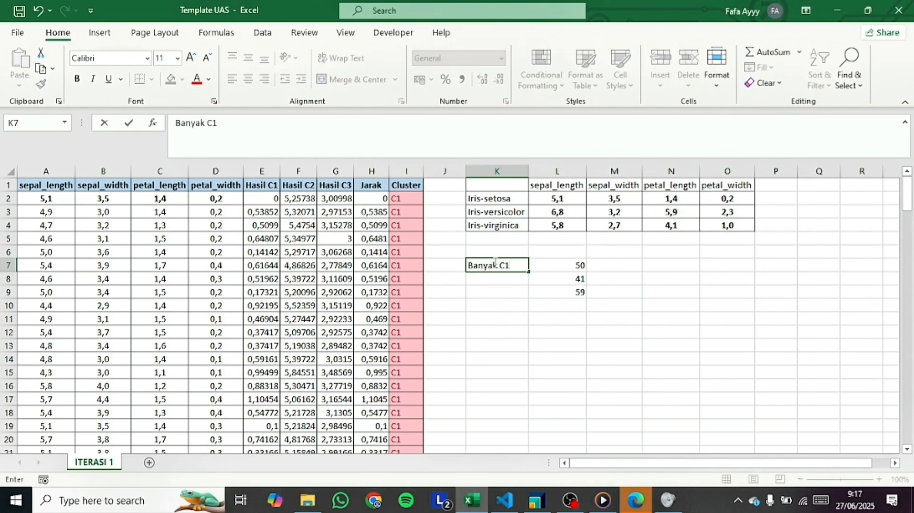
key("Return")
type("Banak")
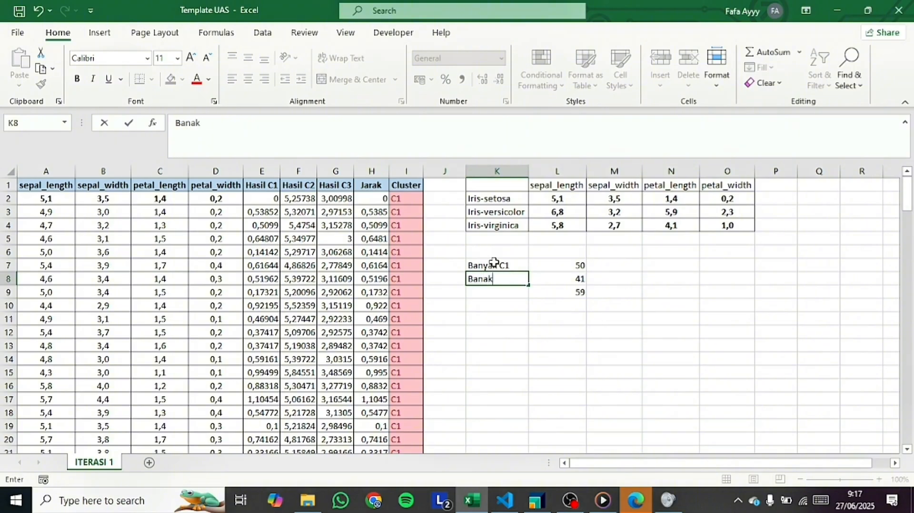
type("yak C2")
key("Return")
type("Banyak")
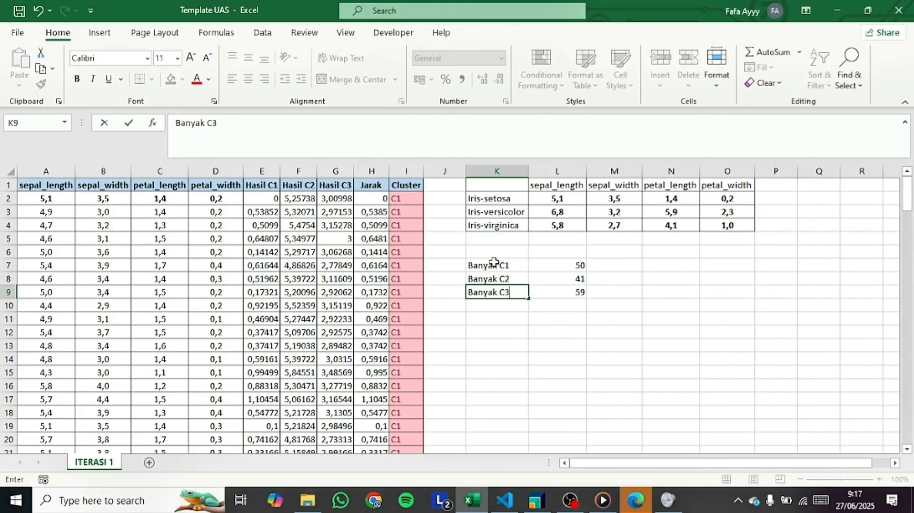
type(" C3")
key("Return")
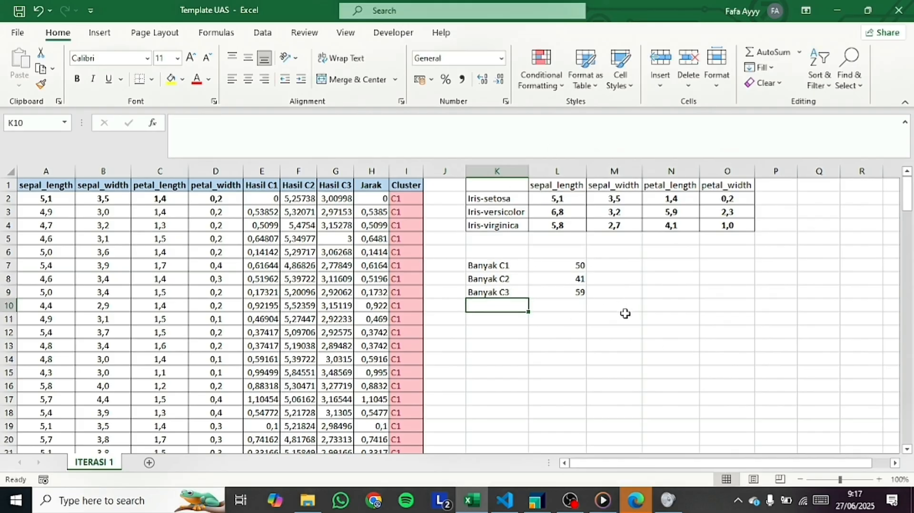
Review the member counts of the three clusters in K7:L9 and their COUNTIF formulas.
scroll(623, 310, "down", 4)
scroll(622, 311, "up", 4)
left_click(550, 311)
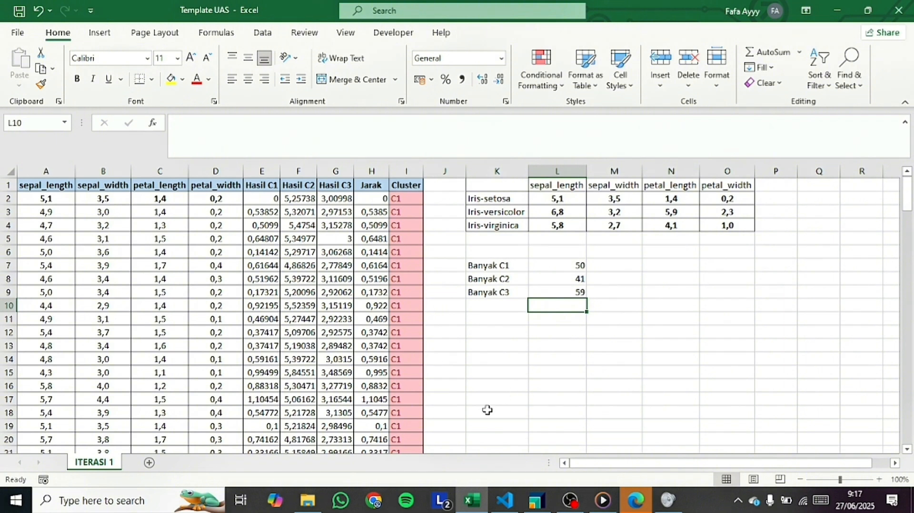
left_click(473, 308)
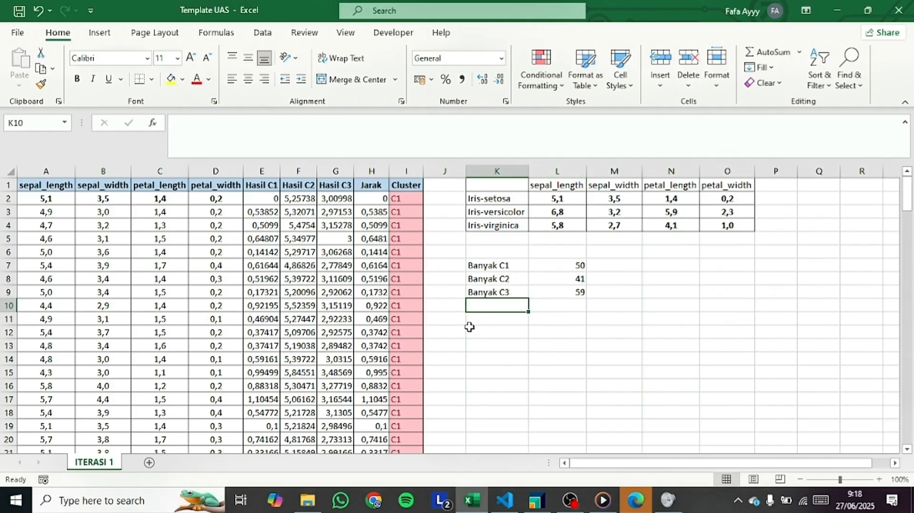
left_click_drag(498, 271, 571, 269)
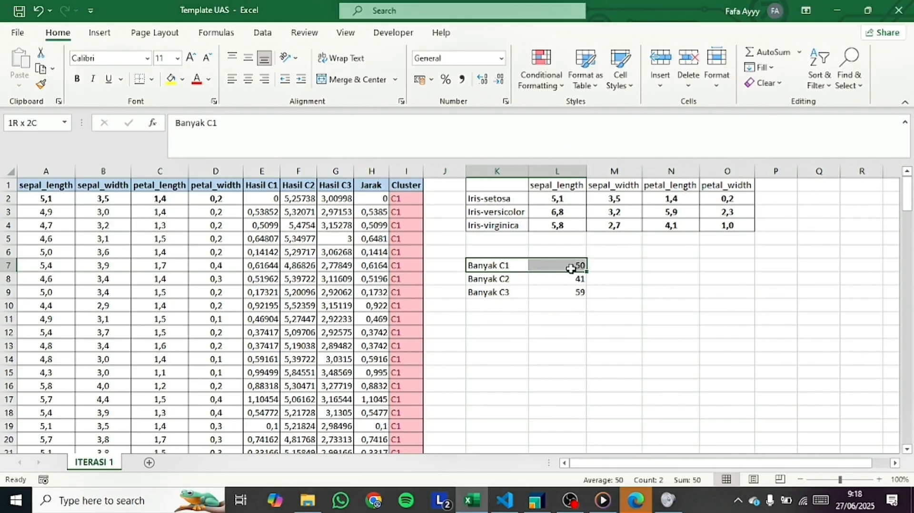
left_click_drag(470, 279, 576, 292)
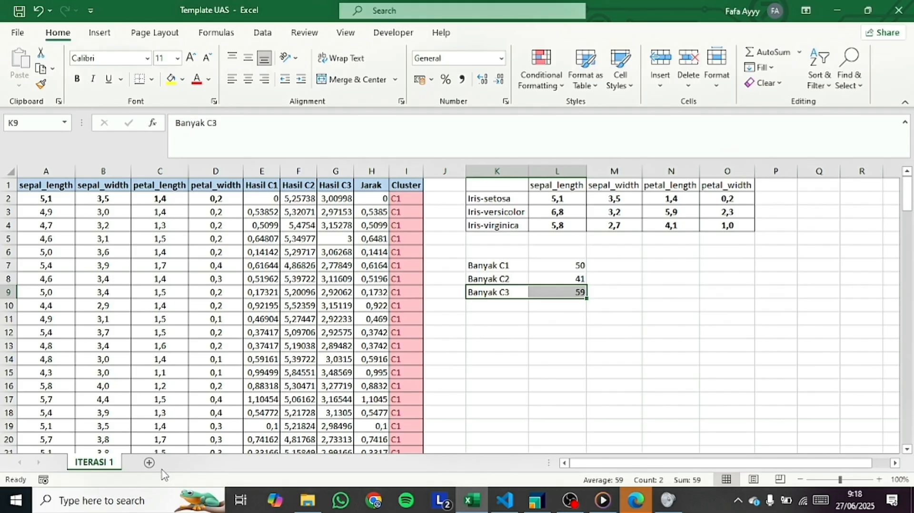
left_click(555, 347)
left_click_drag(498, 265, 581, 290)
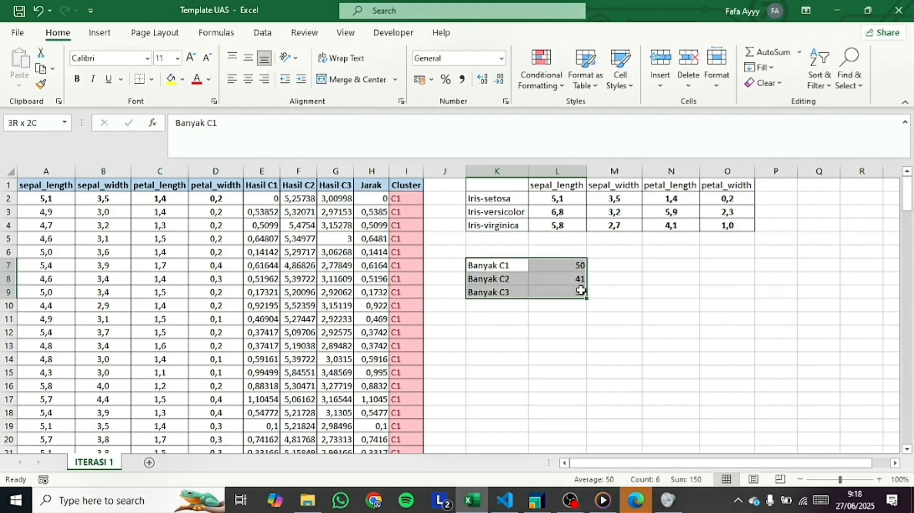
left_click(568, 321)
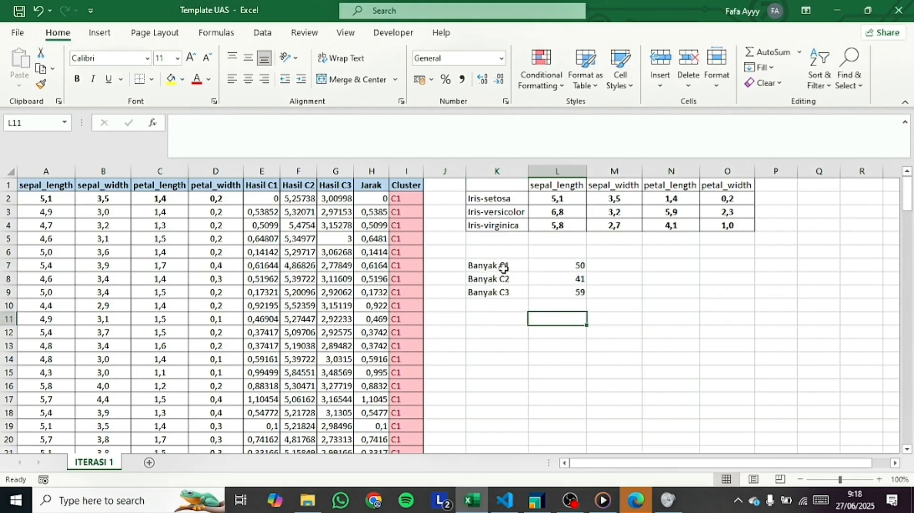
left_click(542, 265)
left_click(550, 279)
left_click(555, 303)
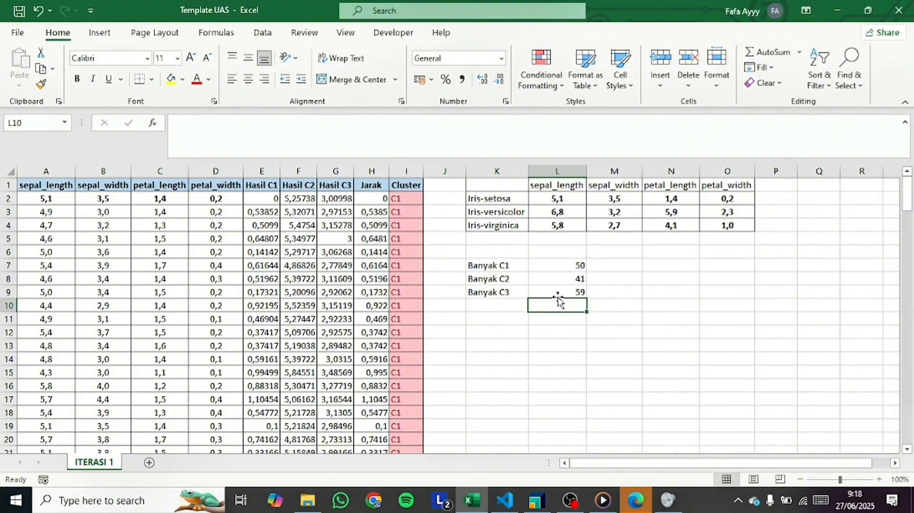
left_click(565, 292)
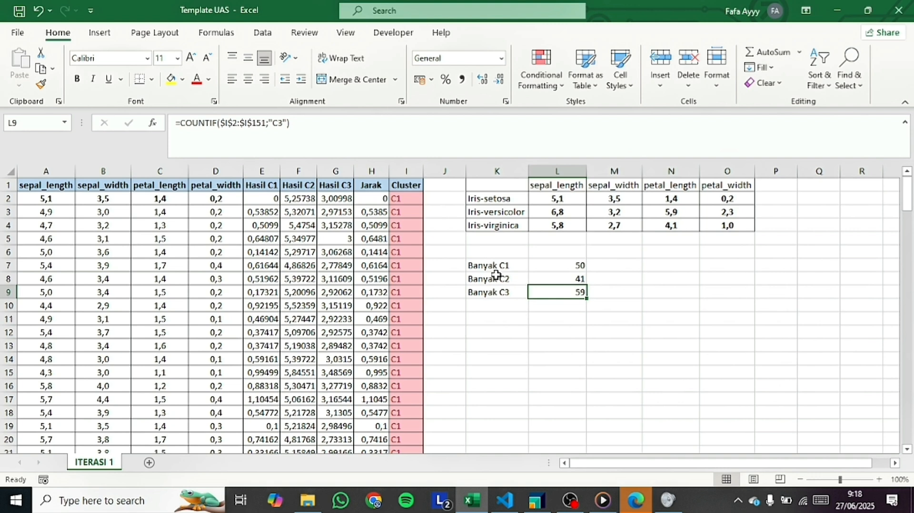
left_click_drag(495, 267, 561, 291)
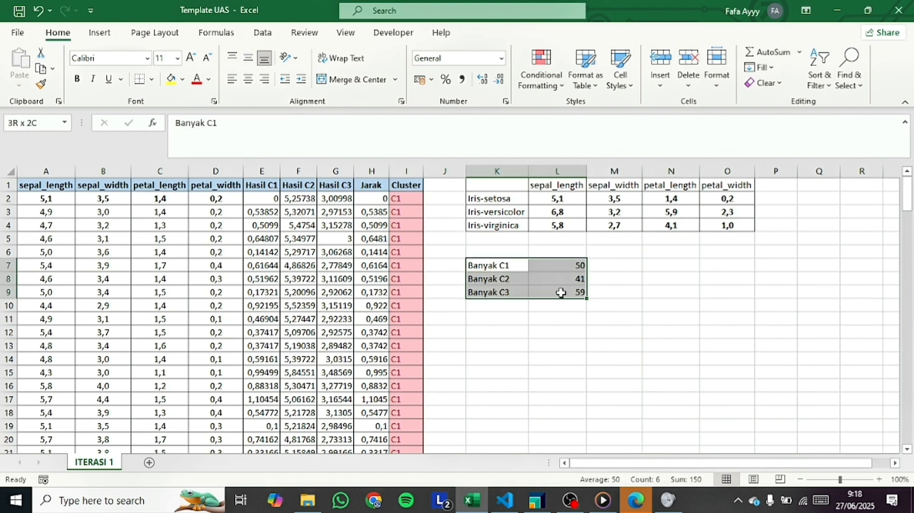
left_click(555, 327)
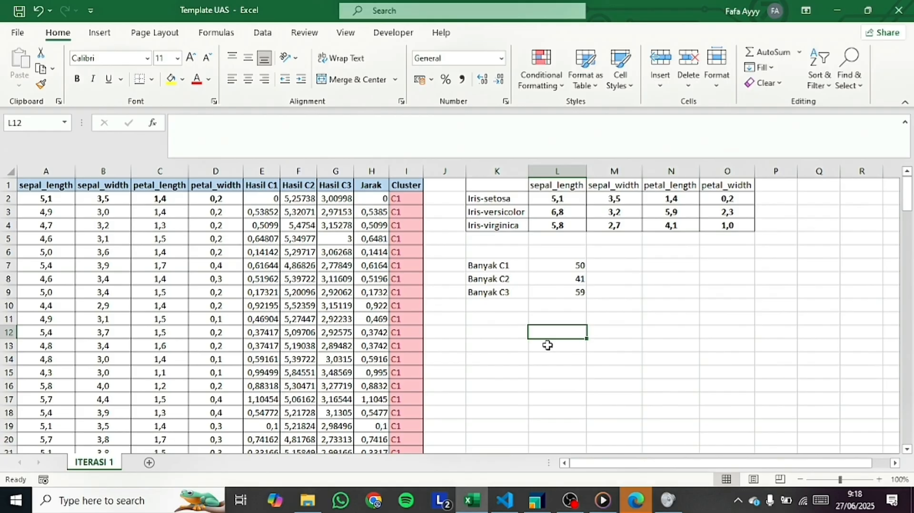
left_click_drag(495, 264, 559, 290)
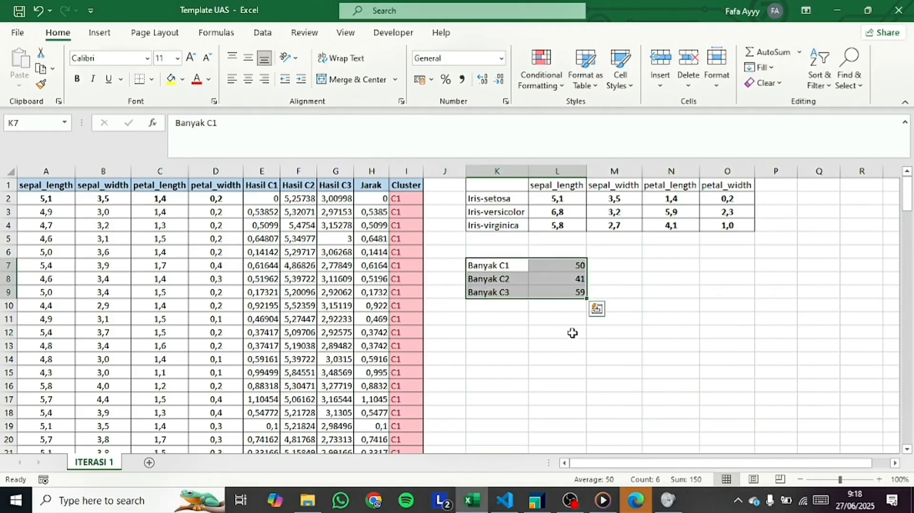
left_click(572, 333)
scroll(504, 314, "down", 4)
scroll(506, 320, "up", 4)
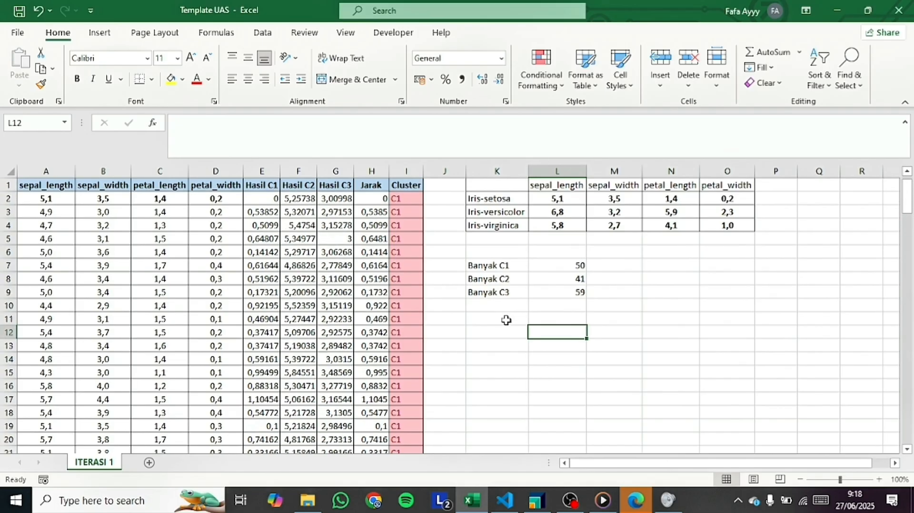
left_click(499, 331)
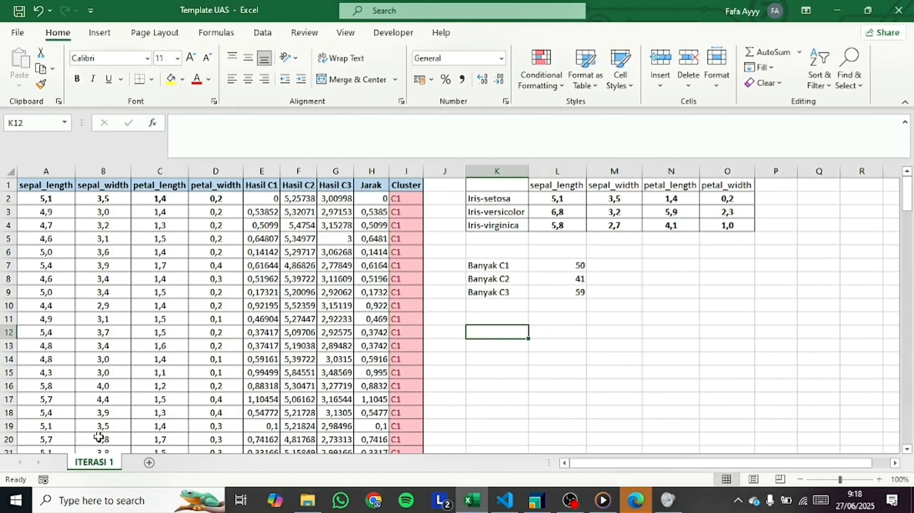
Create a copy of the ITERASI 1 sheet at the end of the workbook.
right_click(104, 464)
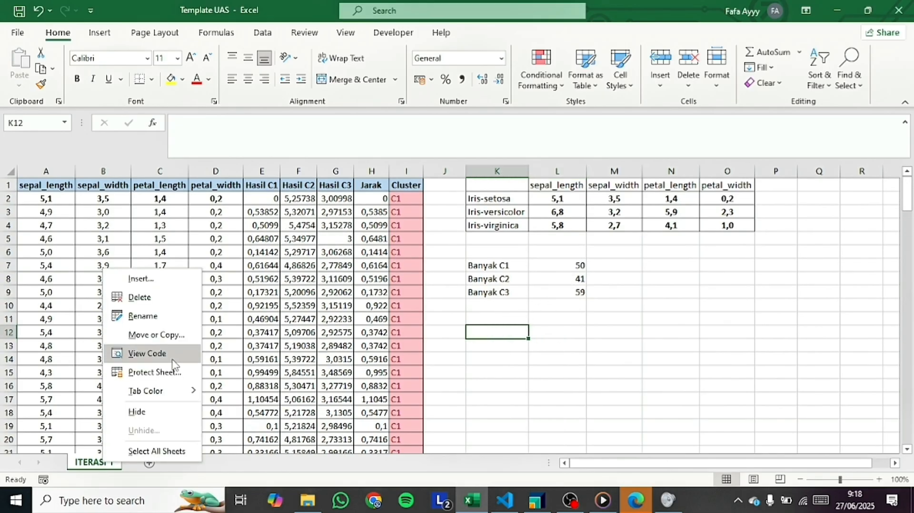
left_click(157, 335)
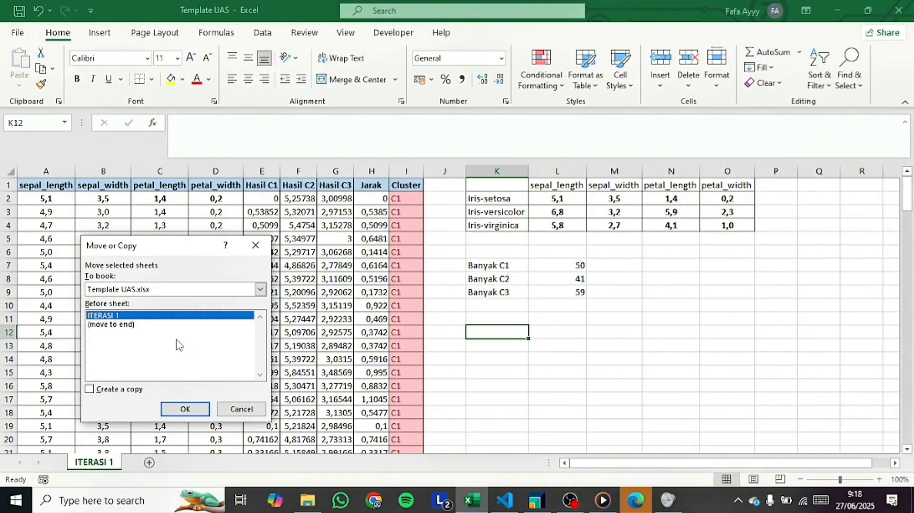
left_click(135, 325)
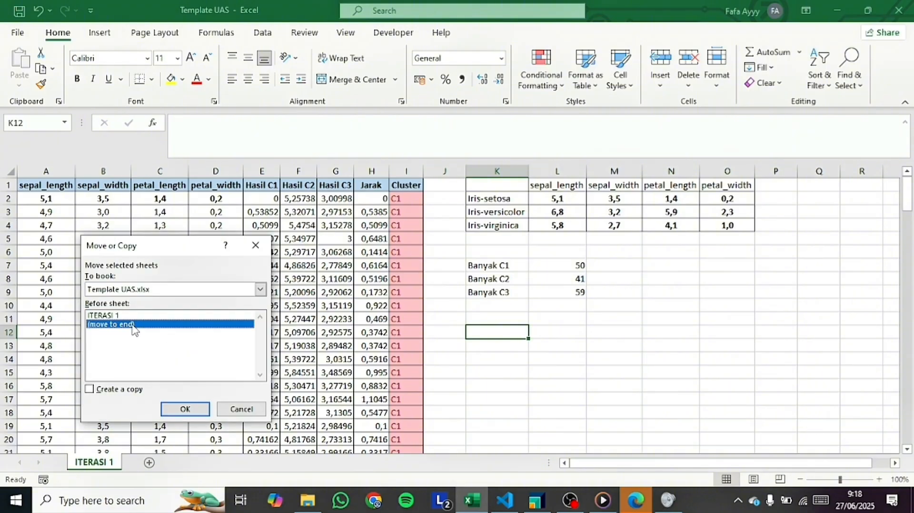
left_click(108, 391)
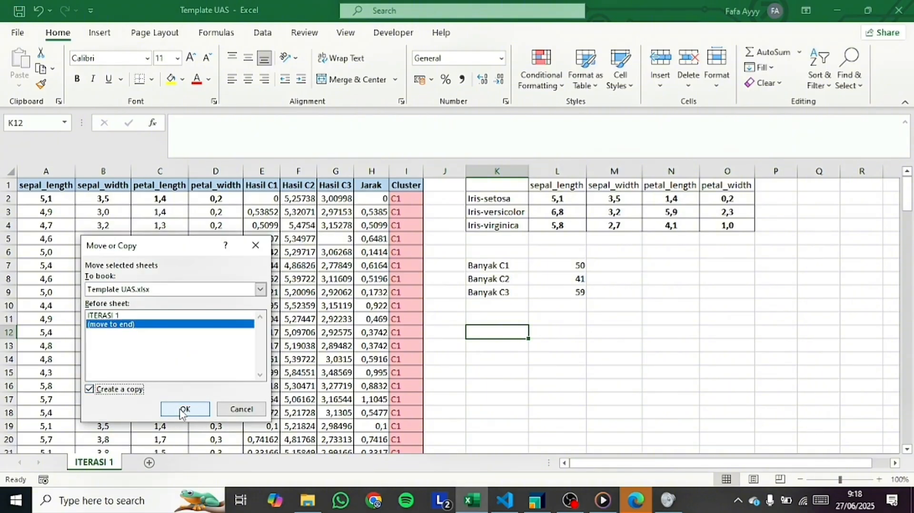
left_click(184, 409)
Rename the copied sheet as ITERASI 2.
double_click(158, 463)
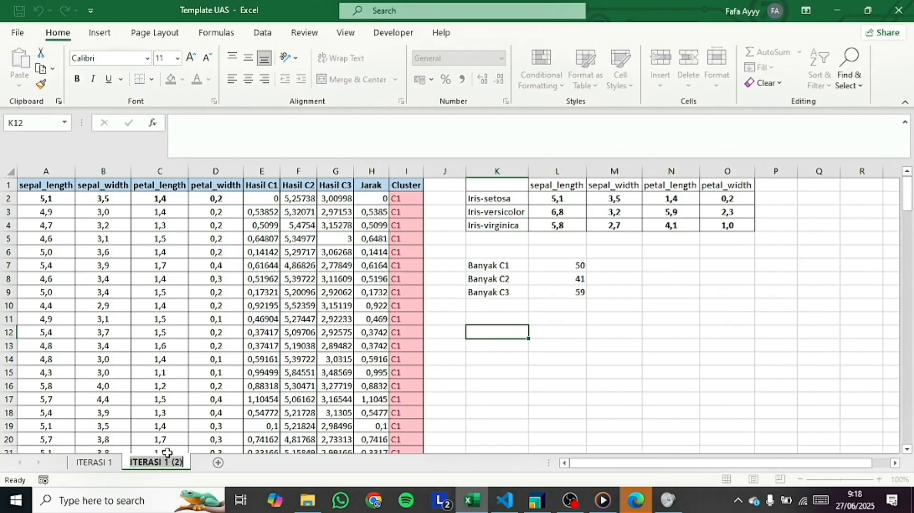
key("BackSpace")
key("BackSpace")
key("BackSpace")
key("BackSpace")
key("BackSpace")
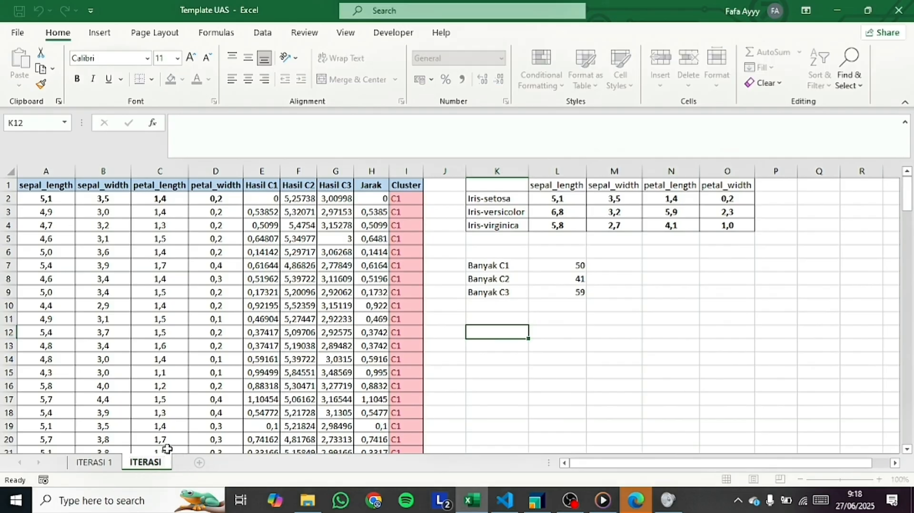
type("2")
key("Return")
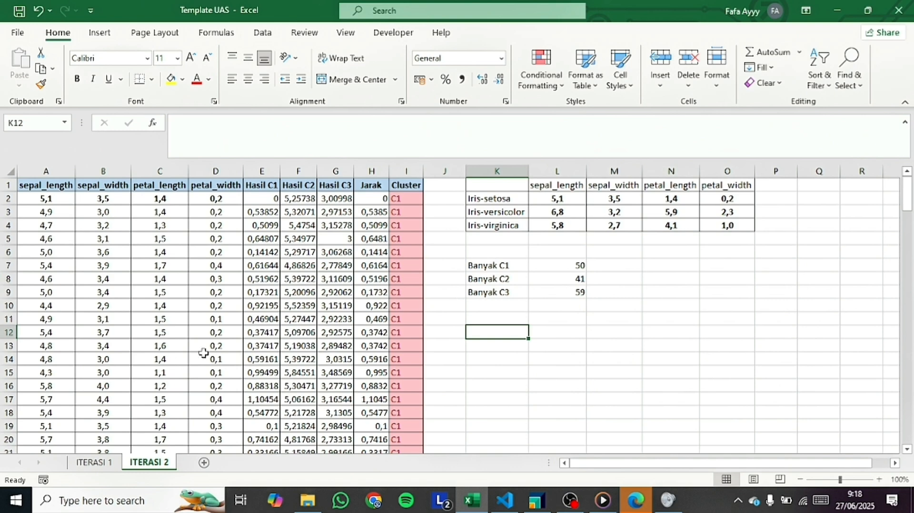
Examine the centroid values in L2:O4 alongside the measurement columns A:D and the cluster assignments in column I.
left_click_drag(549, 203, 741, 218)
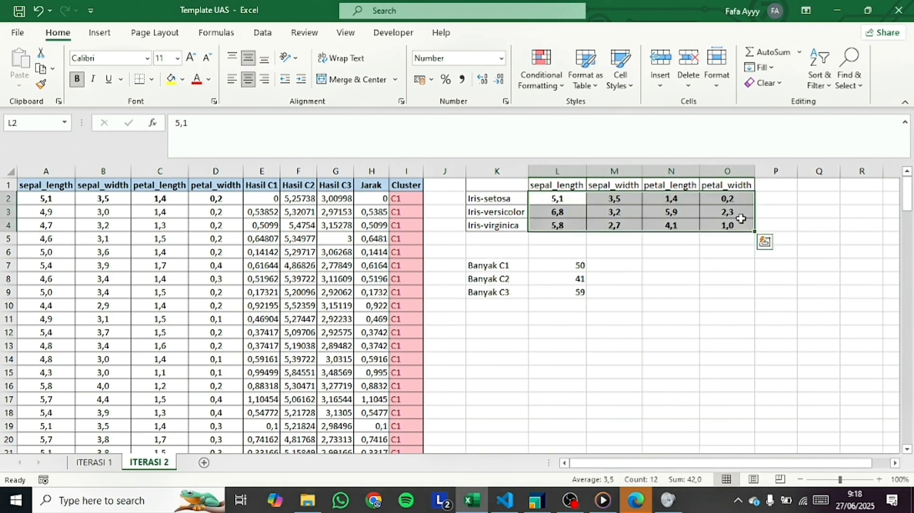
left_click(674, 280)
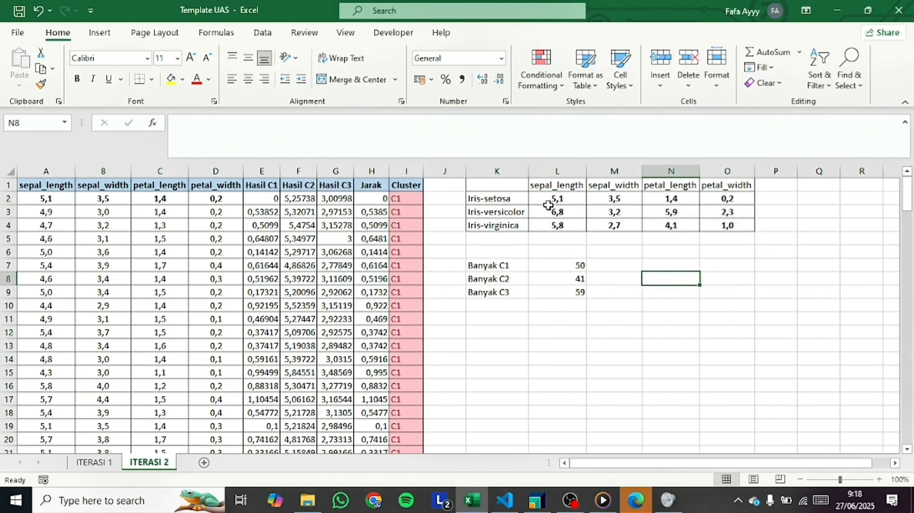
left_click(548, 205)
scroll(143, 307, "down", 2)
left_click_drag(53, 323, 198, 317)
left_click_drag(34, 281, 224, 266)
scroll(518, 306, "up", 2)
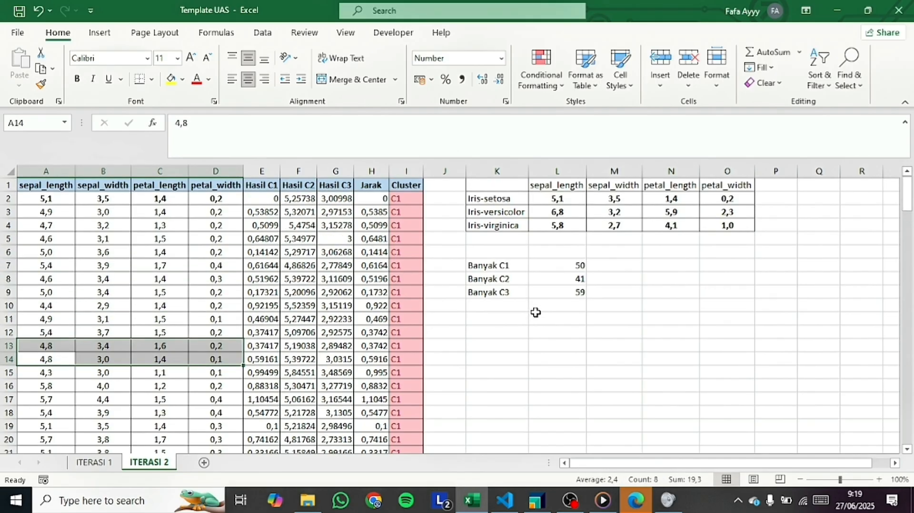
left_click(556, 214)
left_click(555, 199)
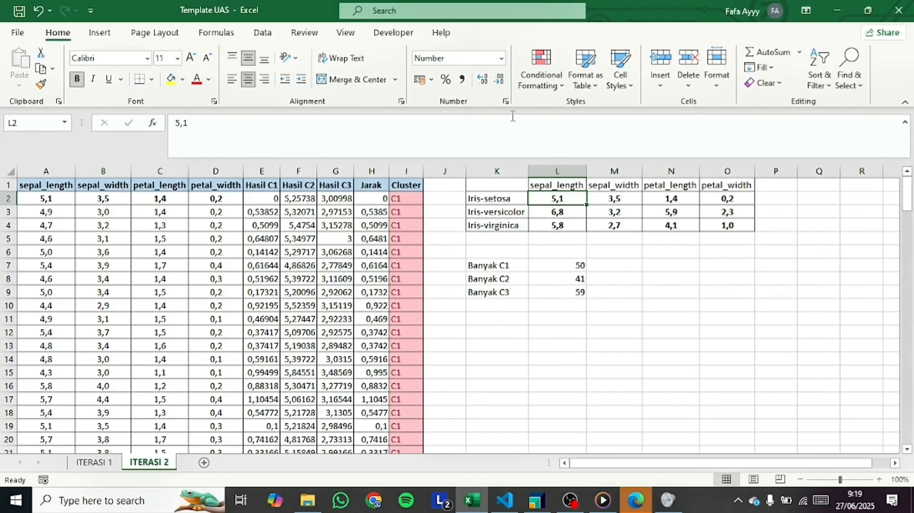
left_click_drag(389, 198, 398, 293)
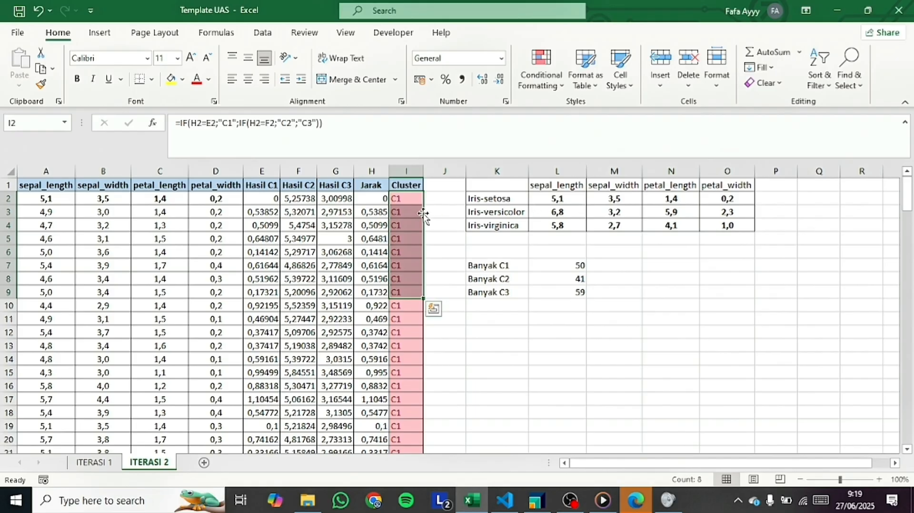
left_click(412, 201)
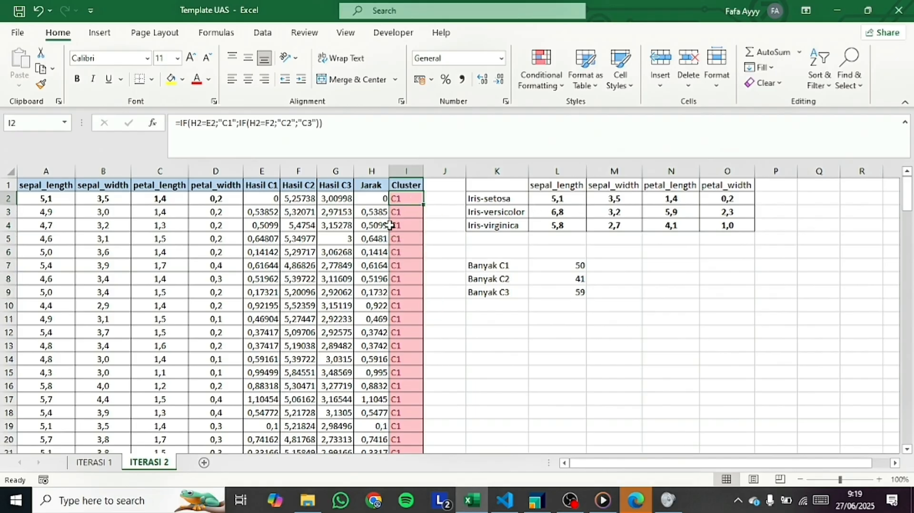
left_click(46, 202)
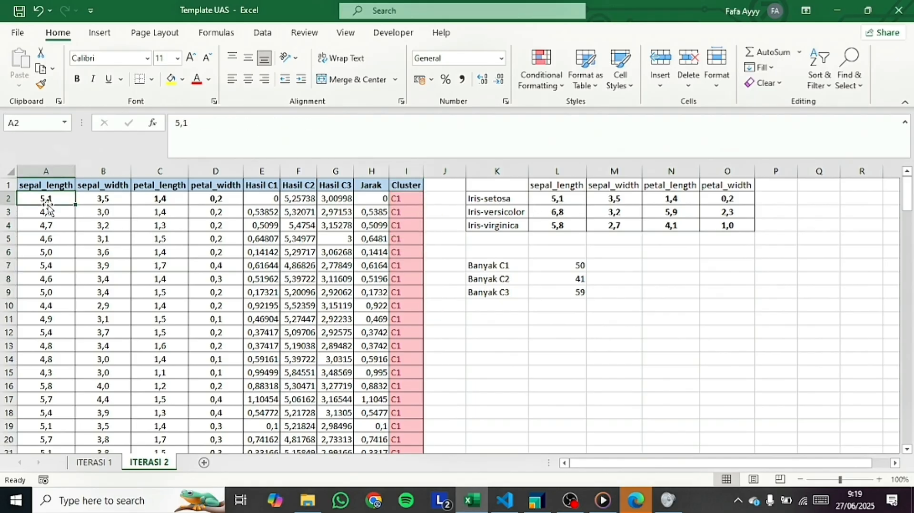
left_click(609, 200)
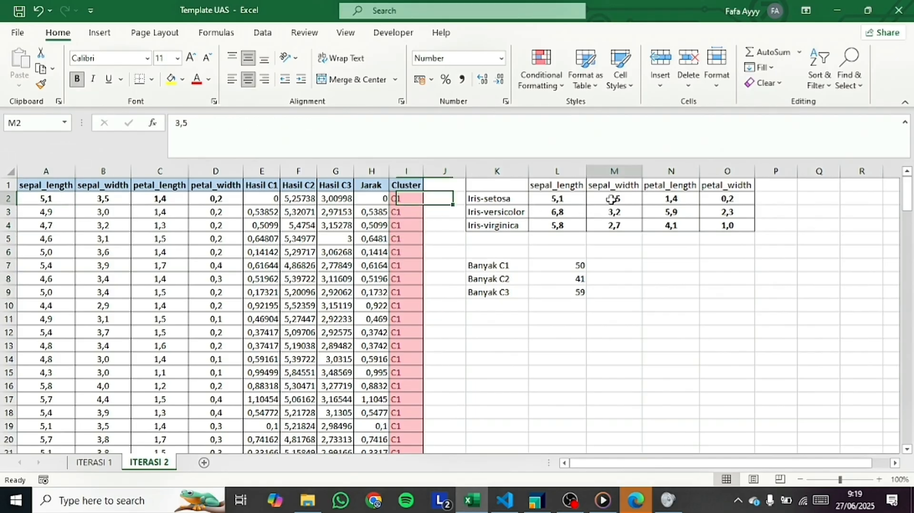
left_click(658, 198)
left_click(733, 196)
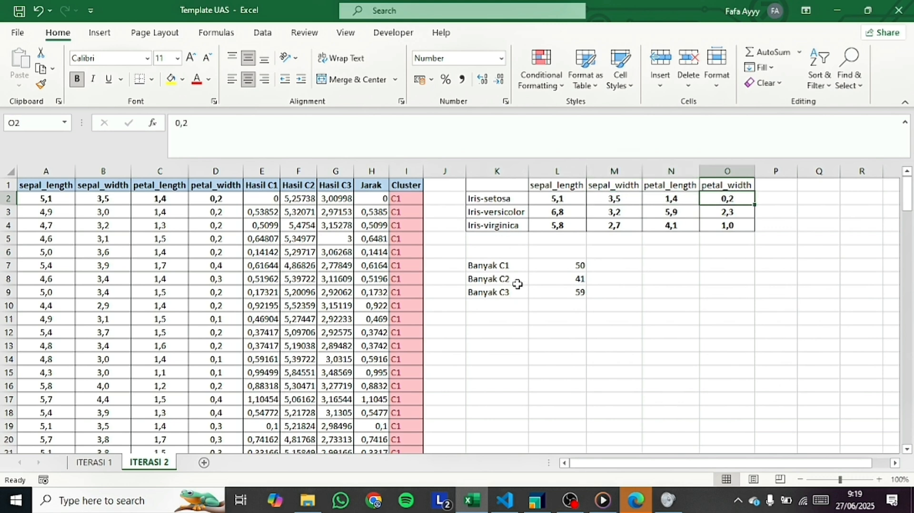
Begin an AVERAGEIF formula in L2 of ITERASI 2 using I2:I151 of ITERASI 1 as the range and "C1" as the criterion.
left_click(551, 196)
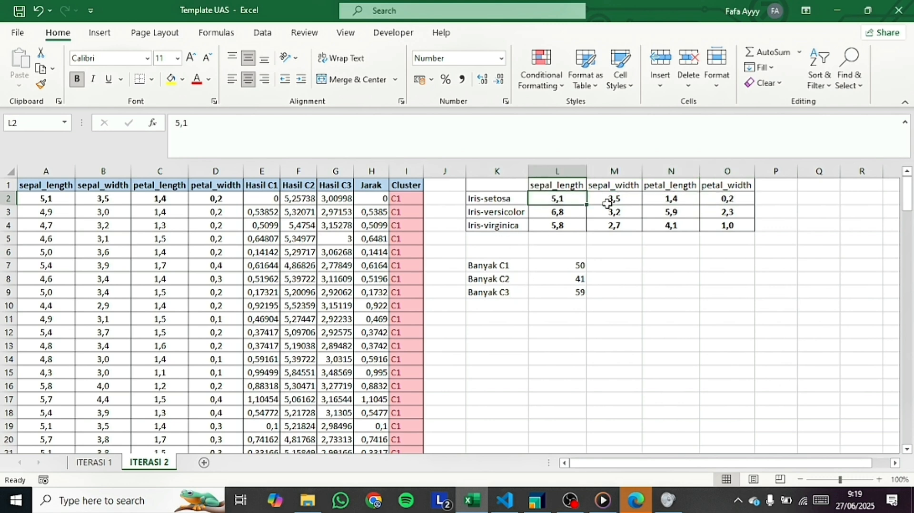
type("=ave")
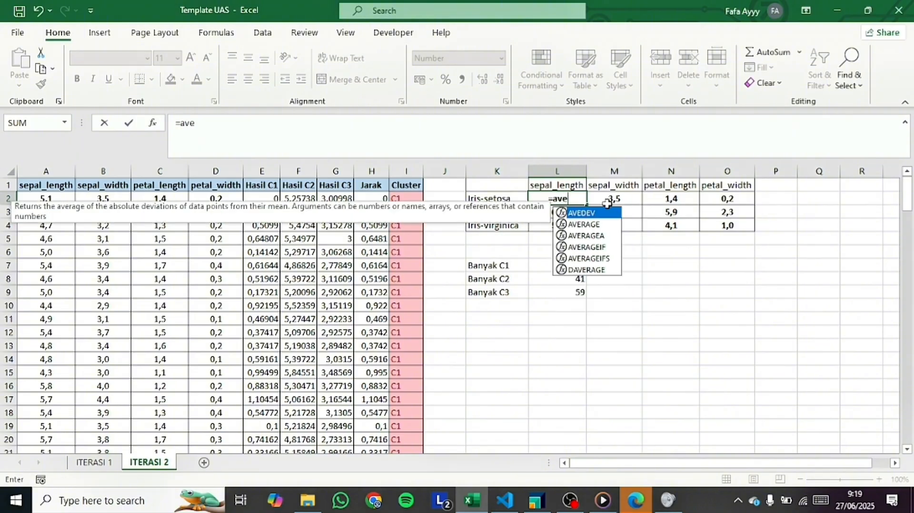
type("rageif")
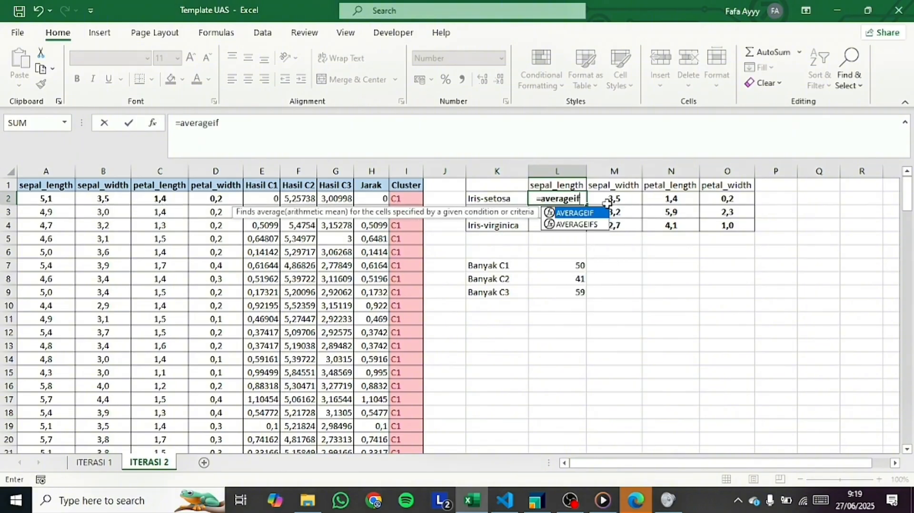
key("Tab")
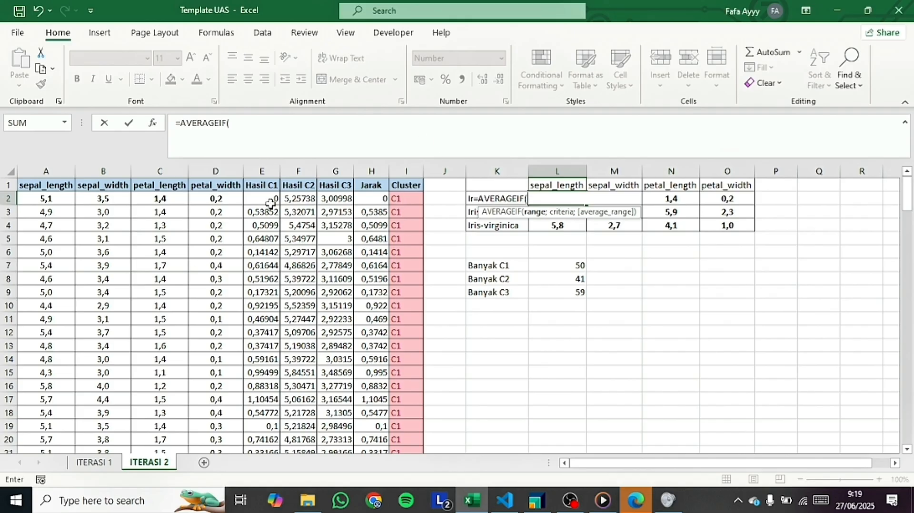
left_click(106, 464)
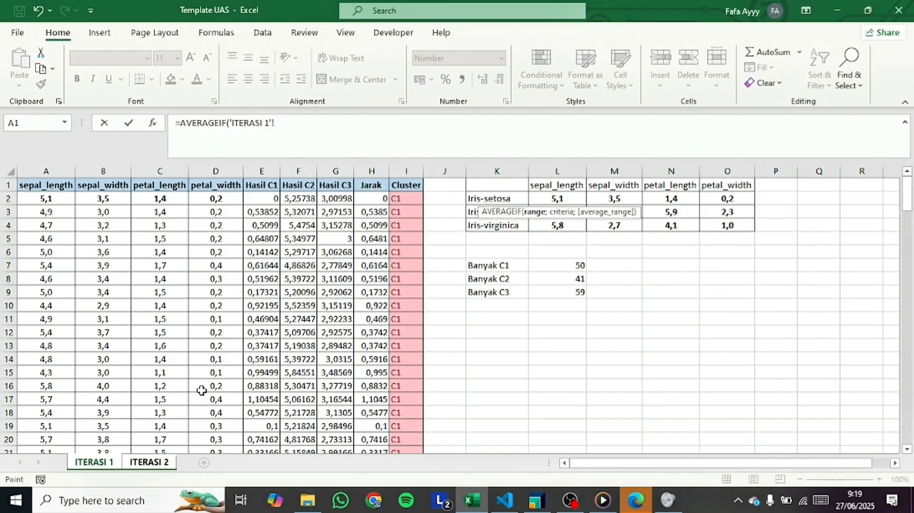
left_click(306, 123)
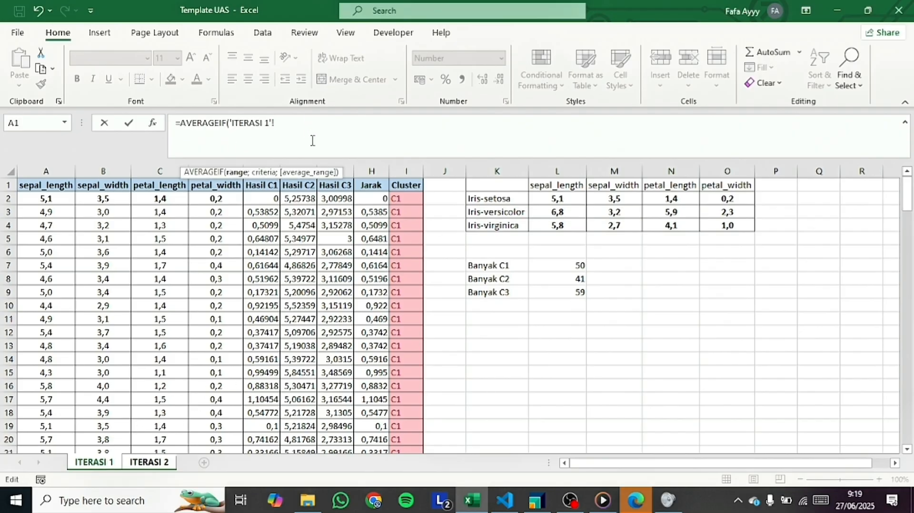
left_click(399, 202)
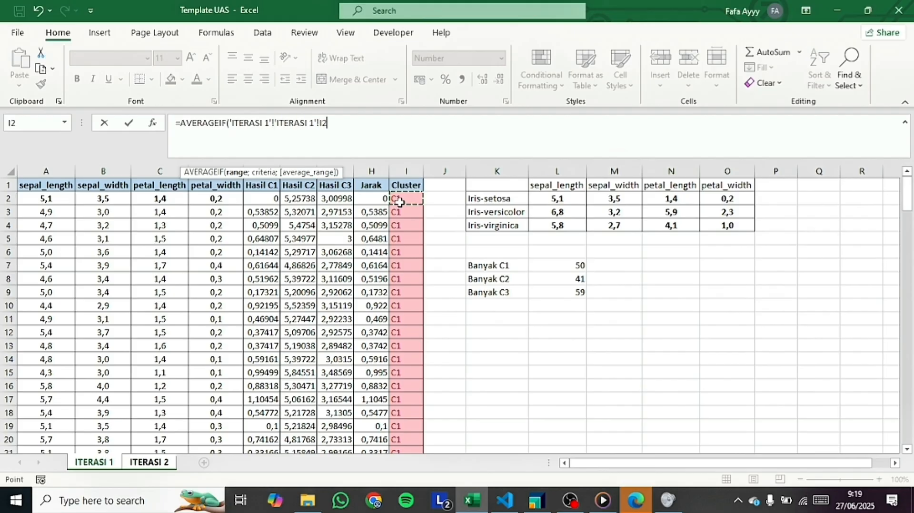
key("ctrl+shift+Down")
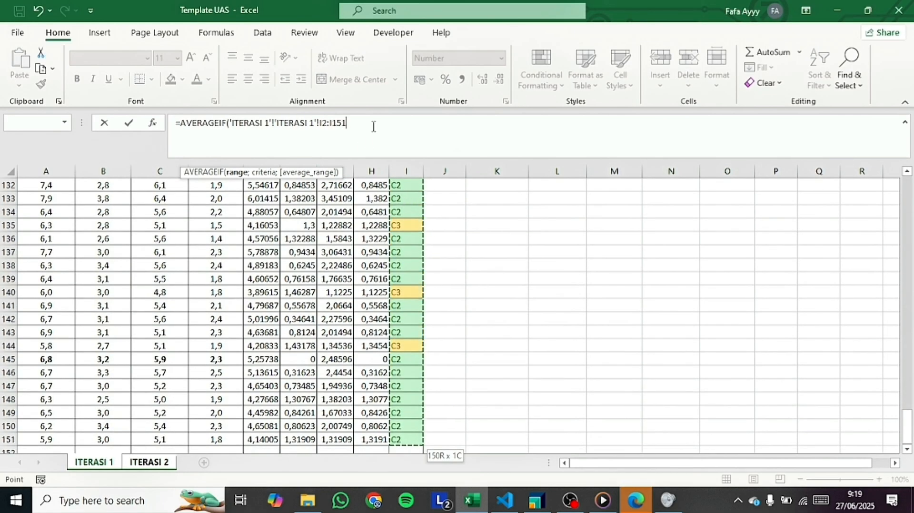
type(";\"C1")
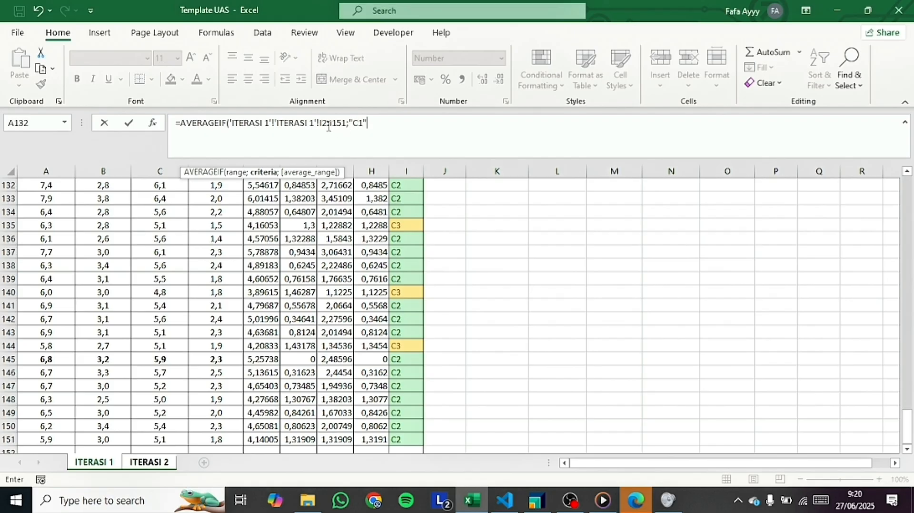
Make the AVERAGEIF range absolute as $I$2:$I$151 and remove the duplicated 'ITERASI 1'! reference from the formula.
left_click_drag(320, 124, 349, 125)
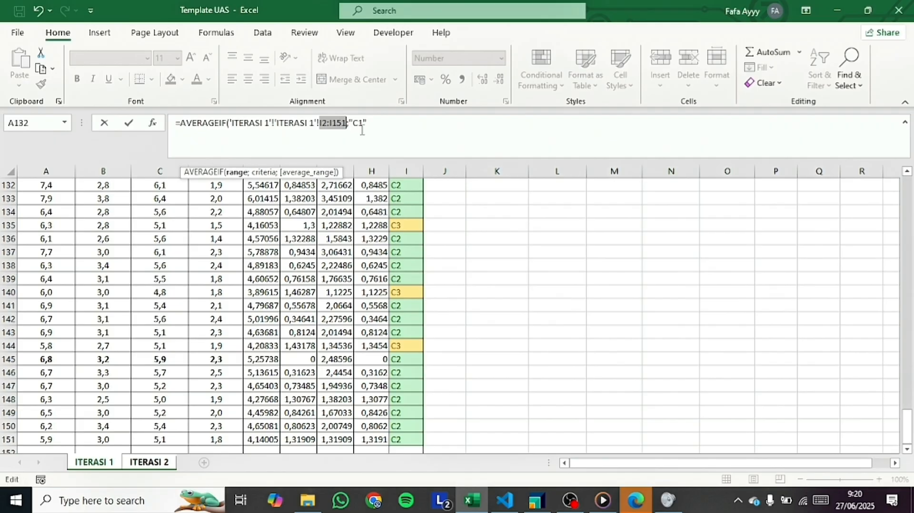
key("F4")
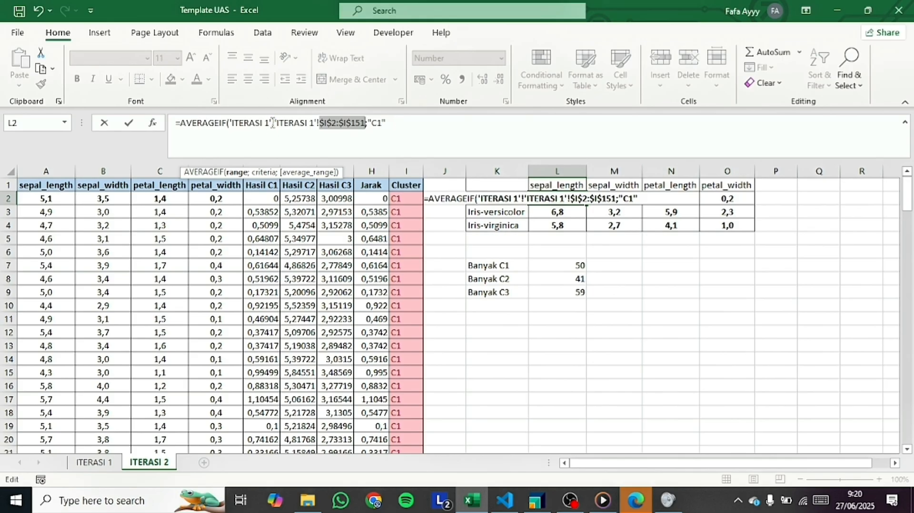
left_click_drag(275, 123, 236, 129)
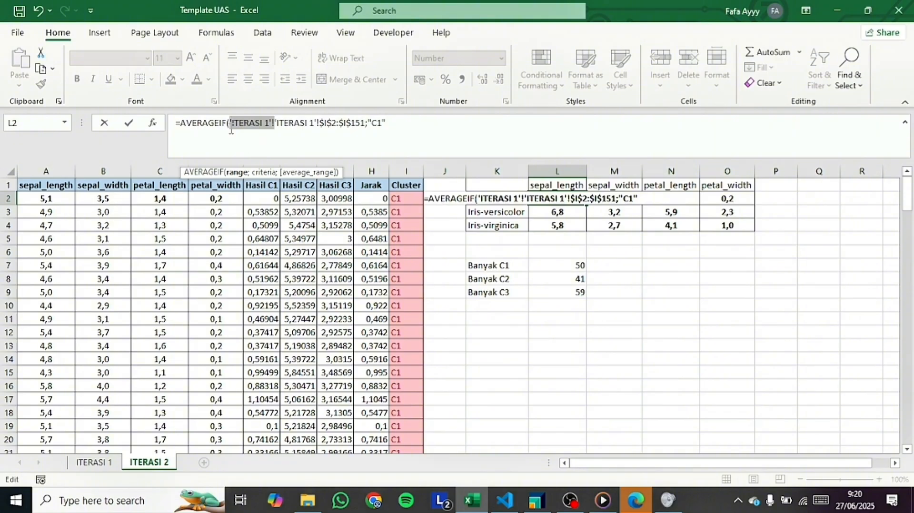
key("BackSpace")
left_click(352, 122)
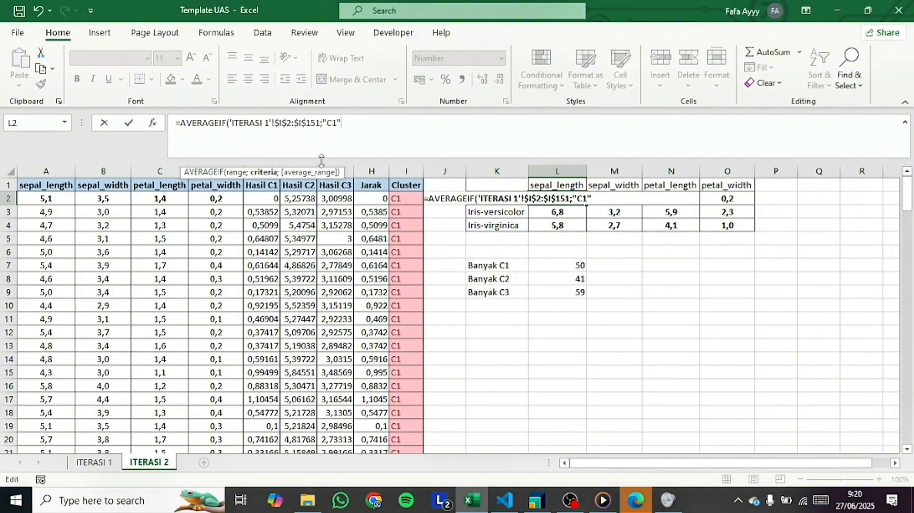
Complete the AVERAGEIF formula in L2 with the sepal_length cells A2:A151 of ITERASI 1 as the average range.
type(";")
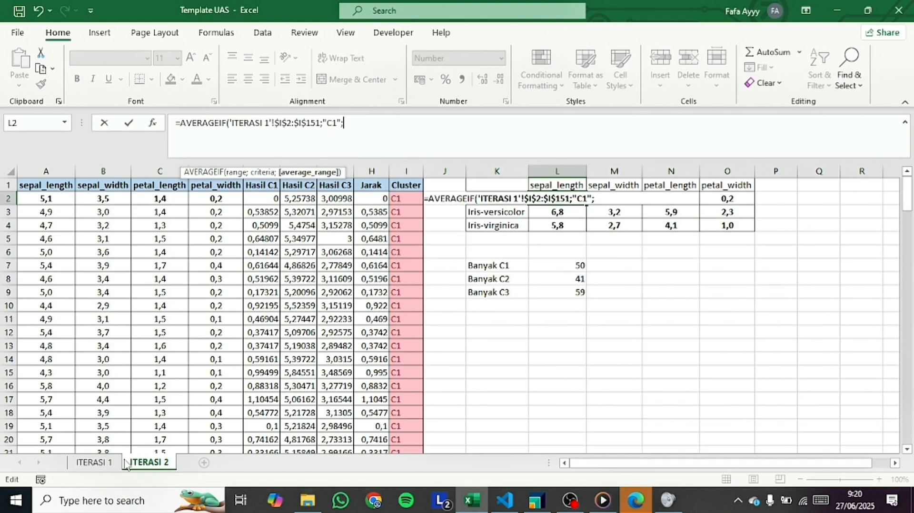
left_click(106, 466)
scroll(104, 389, "up", 20)
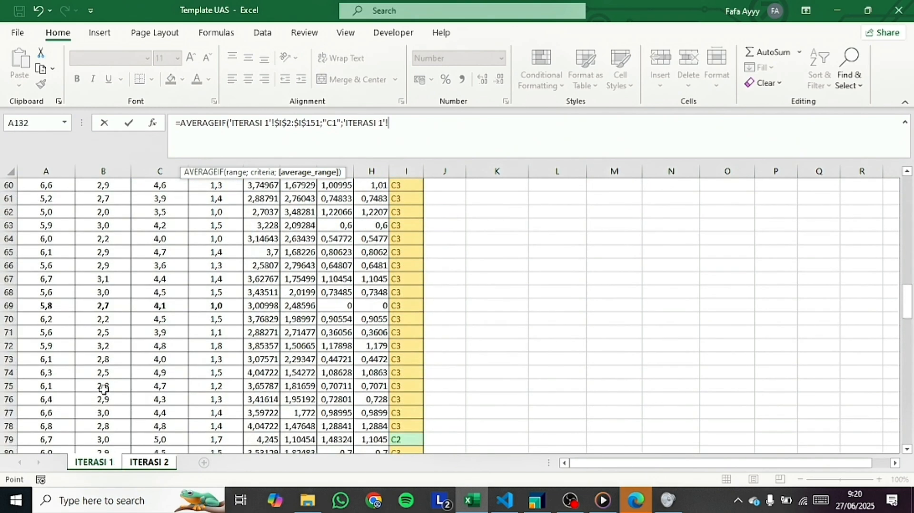
scroll(103, 389, "up", 9)
left_click(47, 199)
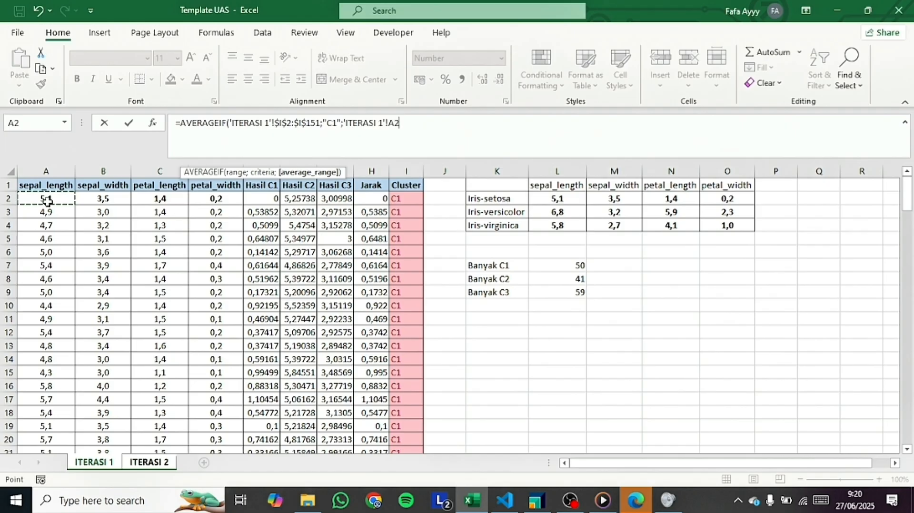
key("ctrl+shift+Down")
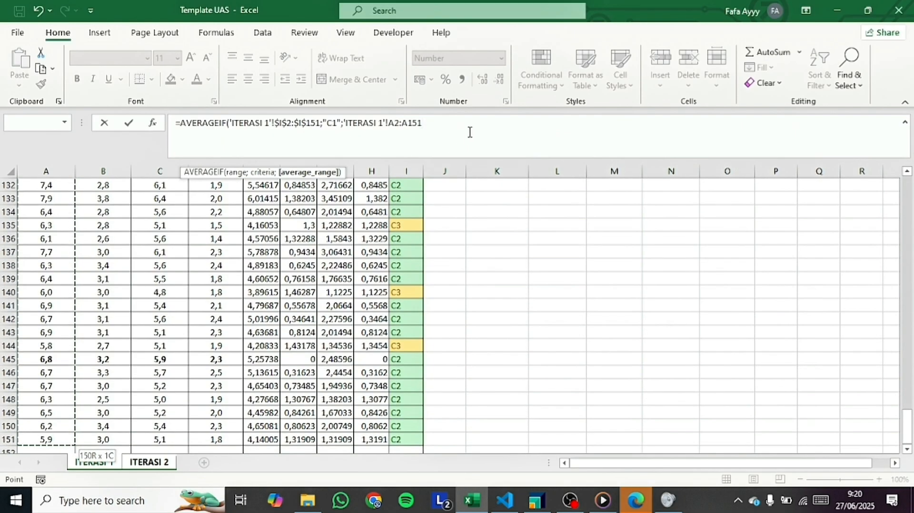
key("Return")
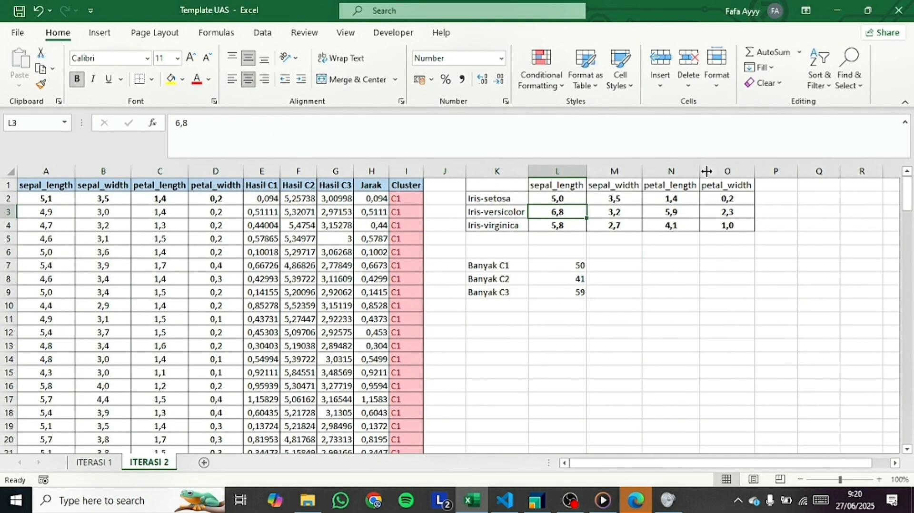
left_click(573, 200)
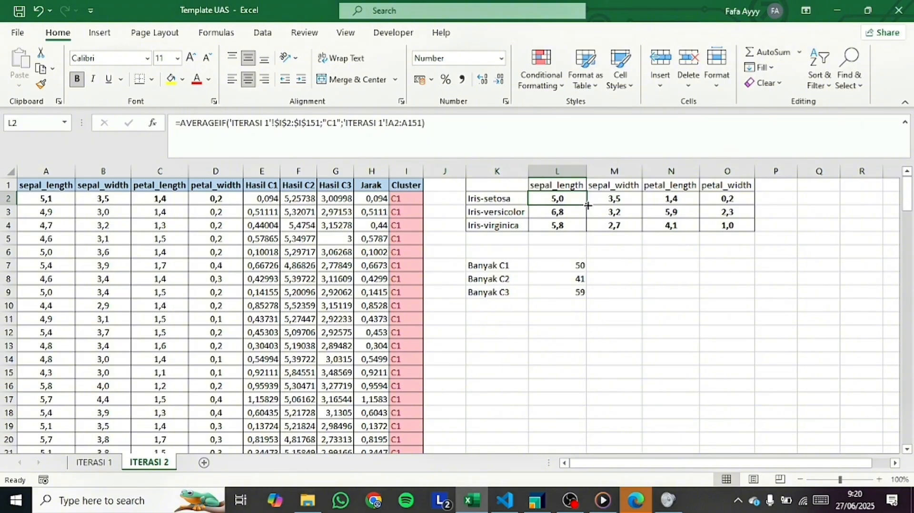
Lock only the rows of the average range in L2's AVERAGEIF formula, making it A$2:A$151.
left_click_drag(389, 125, 422, 124)
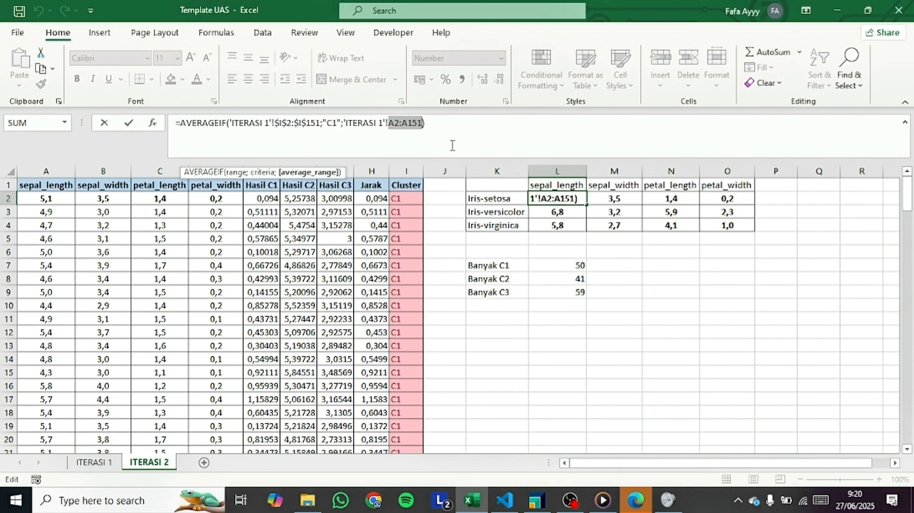
key("F4")
key("F4")
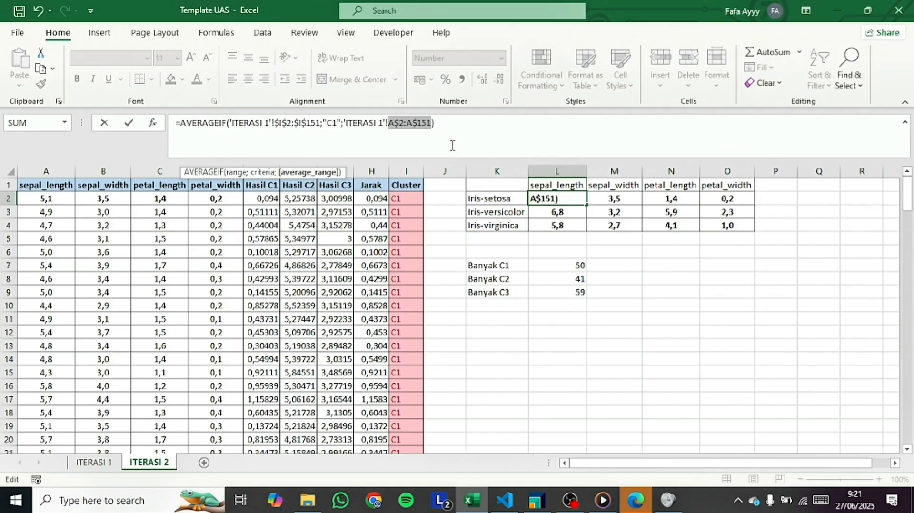
key("Return")
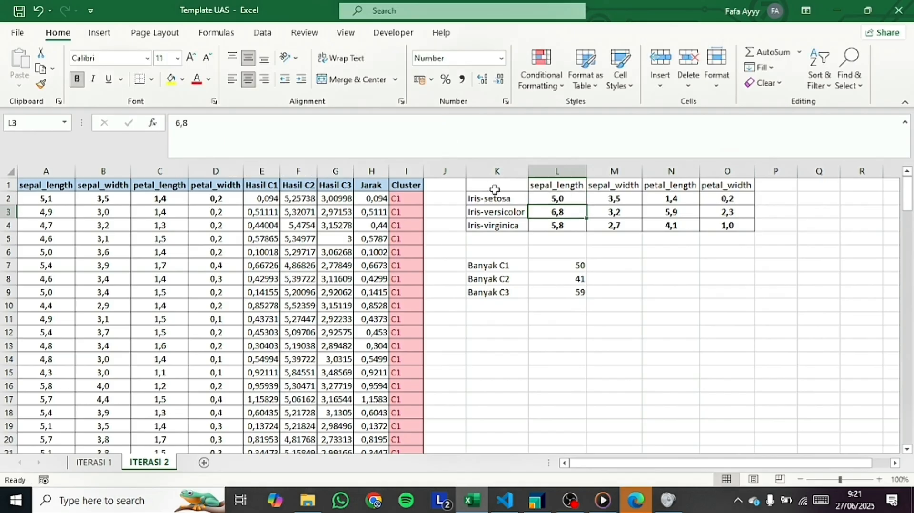
Copy the AVERAGEIF formula from L2 across to O2 and check the average range in each Iris-setosa centroid cell.
left_click(555, 197)
left_click_drag(588, 203, 759, 206)
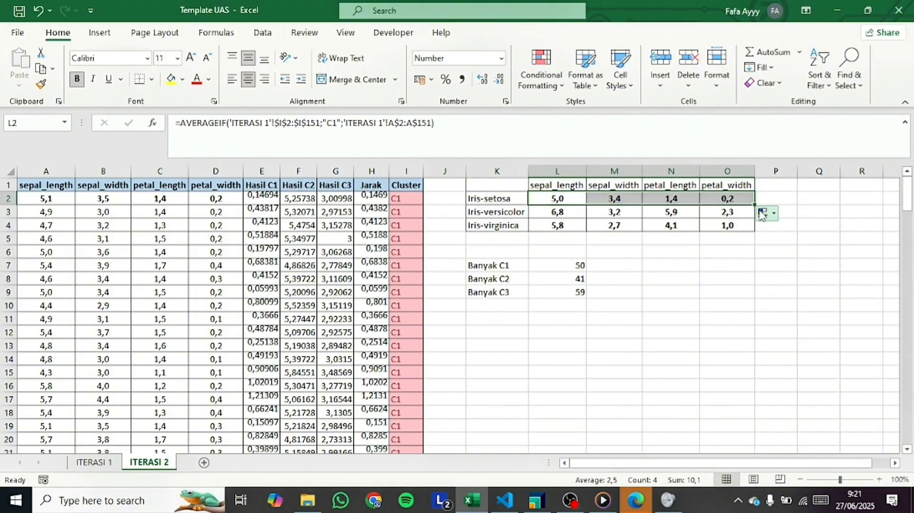
left_click(623, 196)
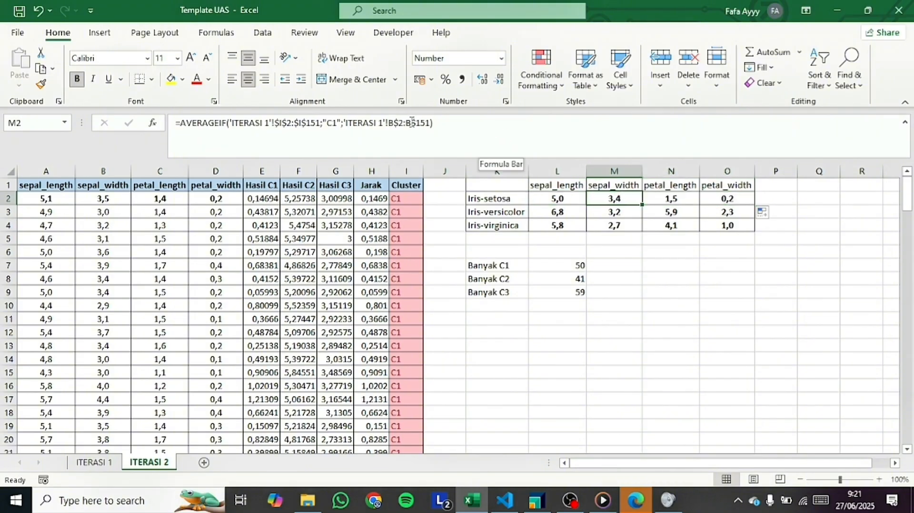
left_click(551, 199)
left_click(621, 201)
left_click(687, 200)
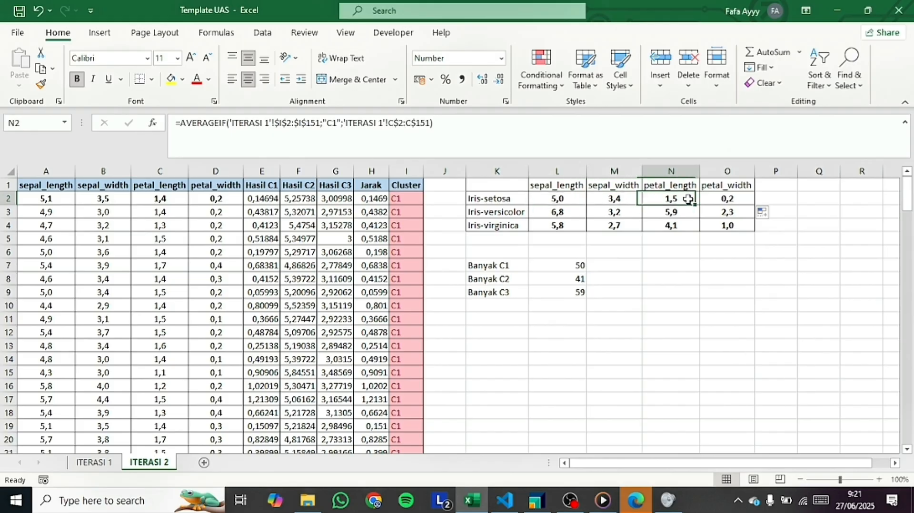
left_click(726, 196)
left_click_drag(555, 203, 712, 203)
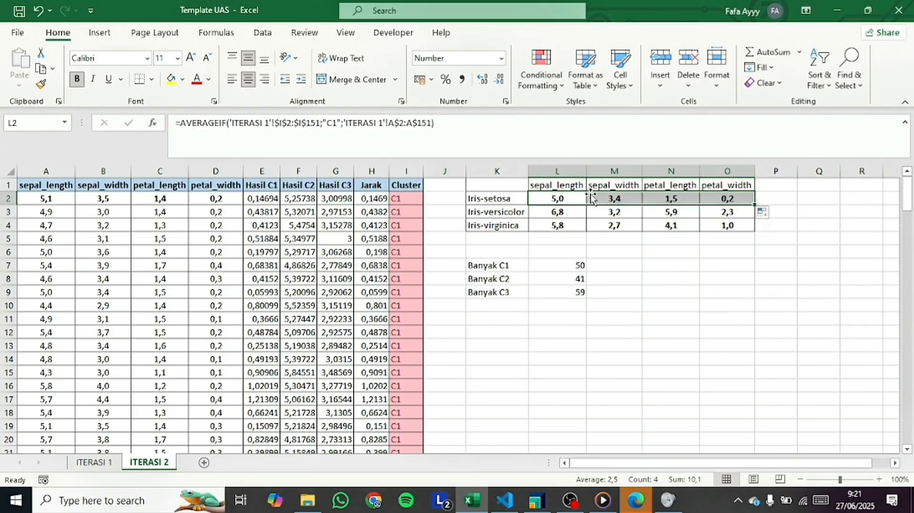
Copy the L2 centroid formula down the sepal_length column through L4.
left_click(582, 199)
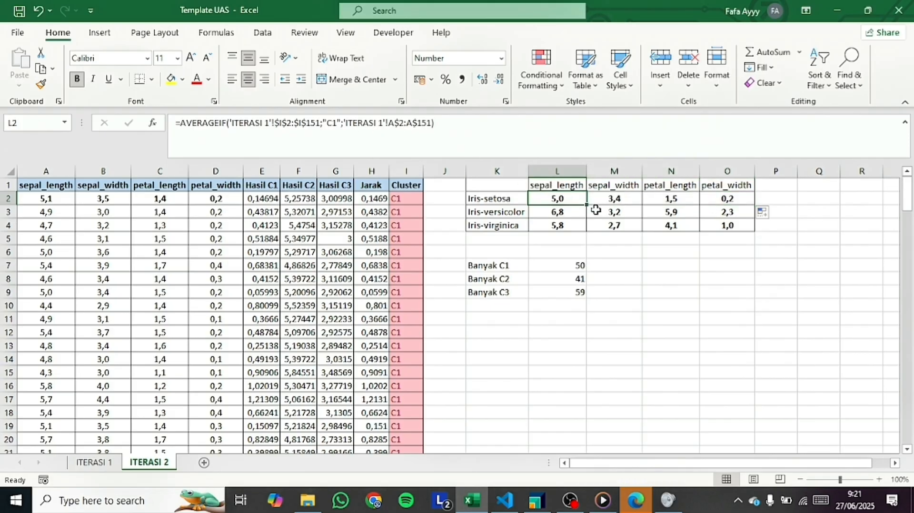
left_click_drag(585, 205, 585, 232)
left_click(574, 213)
left_click(473, 138)
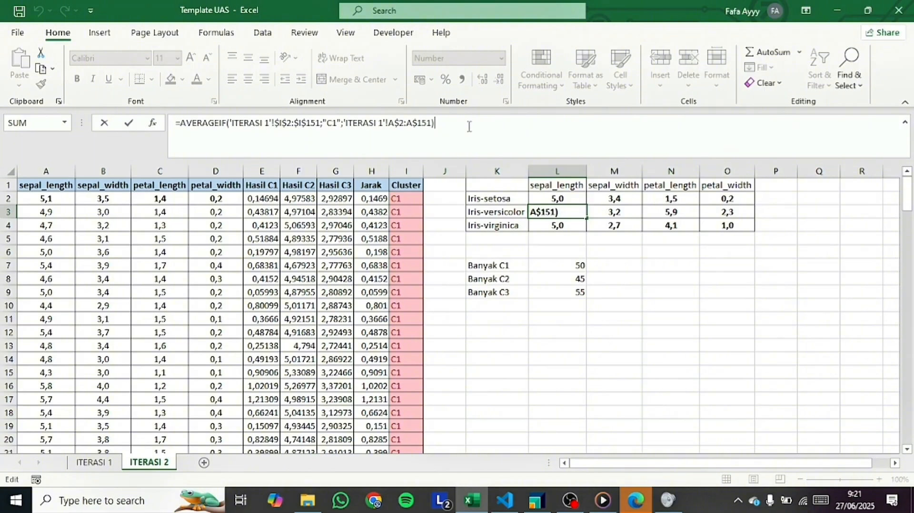
key("super+plus")
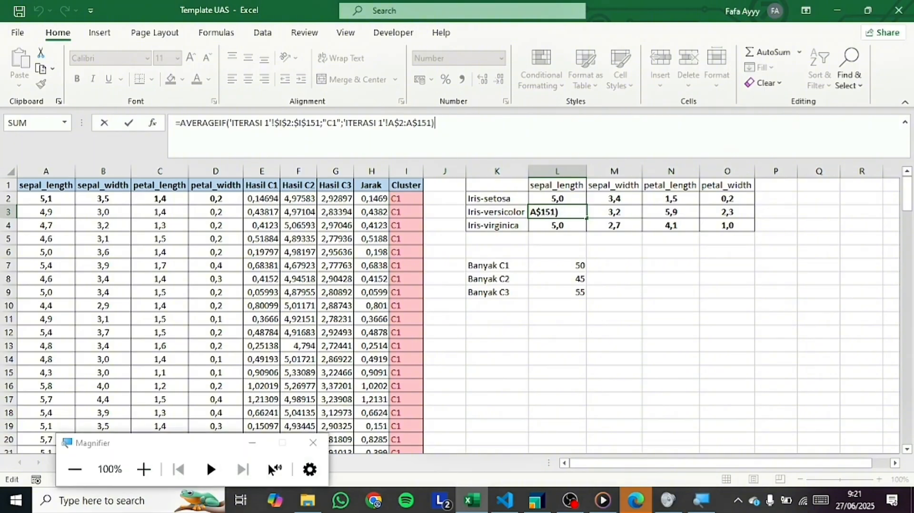
key("super+plus")
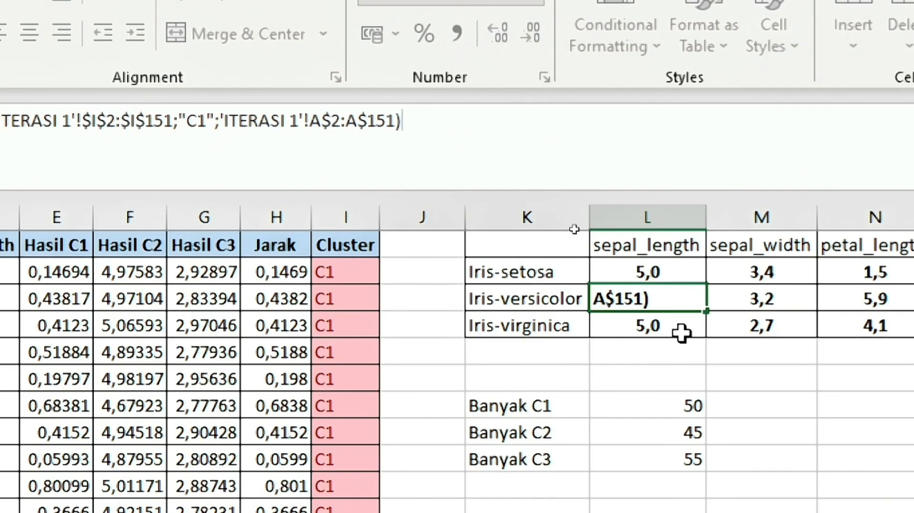
key("Return")
Change the AVERAGEIF criterion in L3, the Iris-versicolor sepal_length centroid, to "C2".
left_click(645, 298)
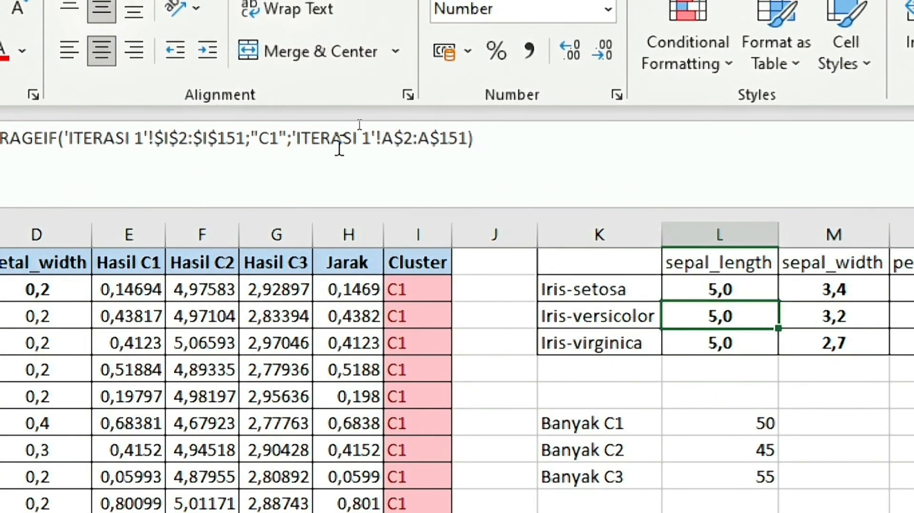
left_click(279, 151)
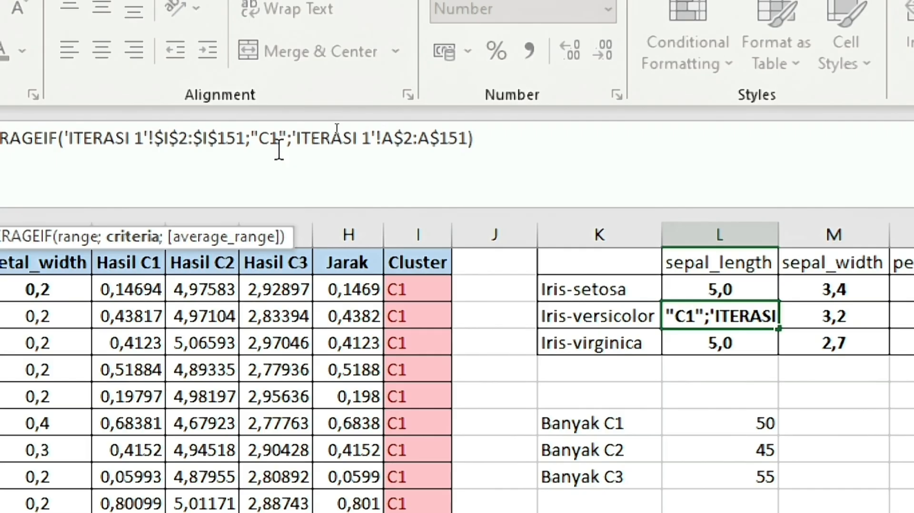
key("BackSpace")
type("2")
key("Return")
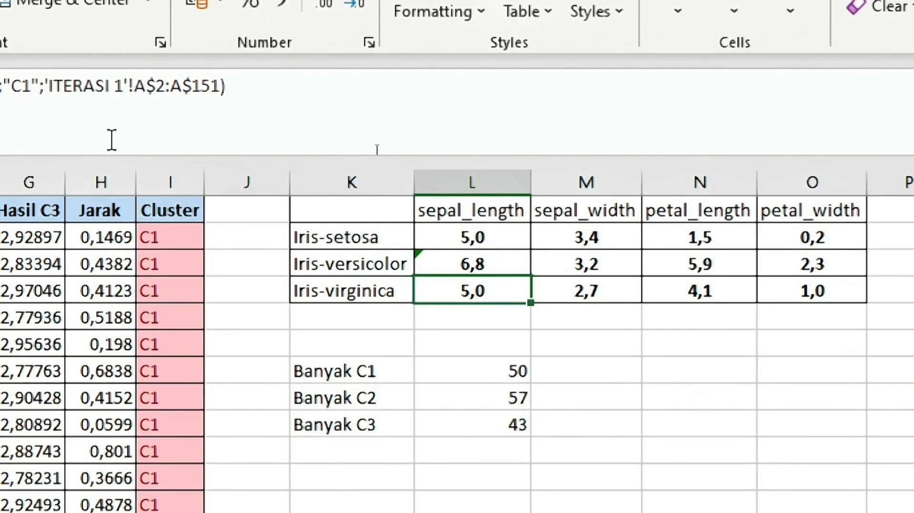
Change the AVERAGEIF criterion in L4, the Iris-virginica sepal_length centroid, to "C3".
left_click(31, 86)
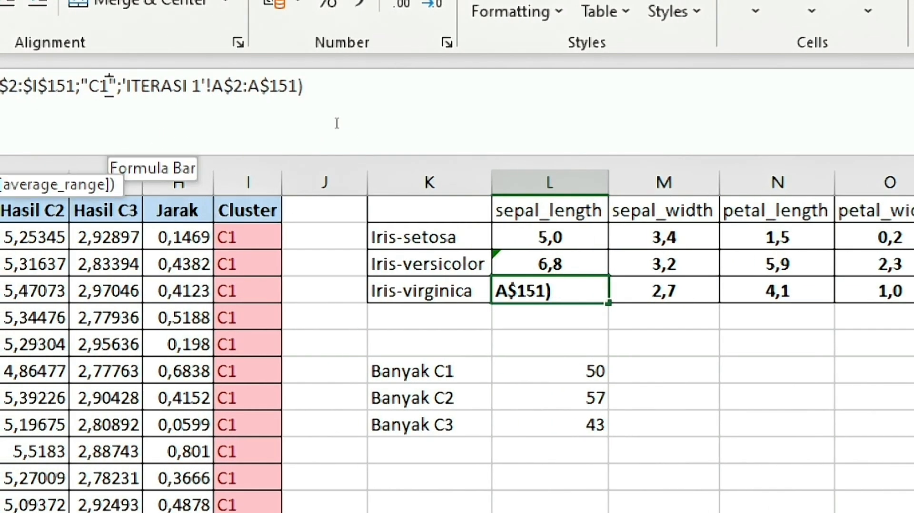
key("BackSpace")
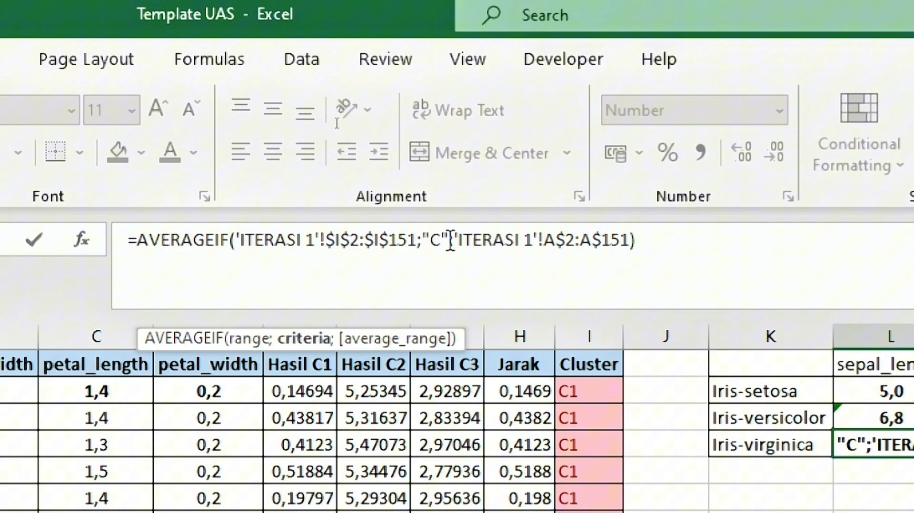
type("3")
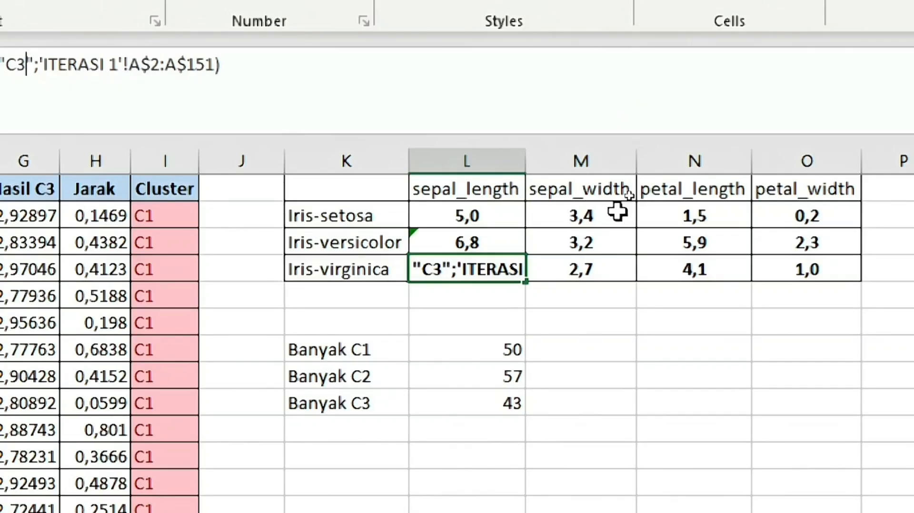
key("Return")
Copy the L3:L4 centroid formulas across to column O and return the screen magnification to 100%.
left_click_drag(651, 420, 664, 468)
left_click_drag(472, 286, 855, 286)
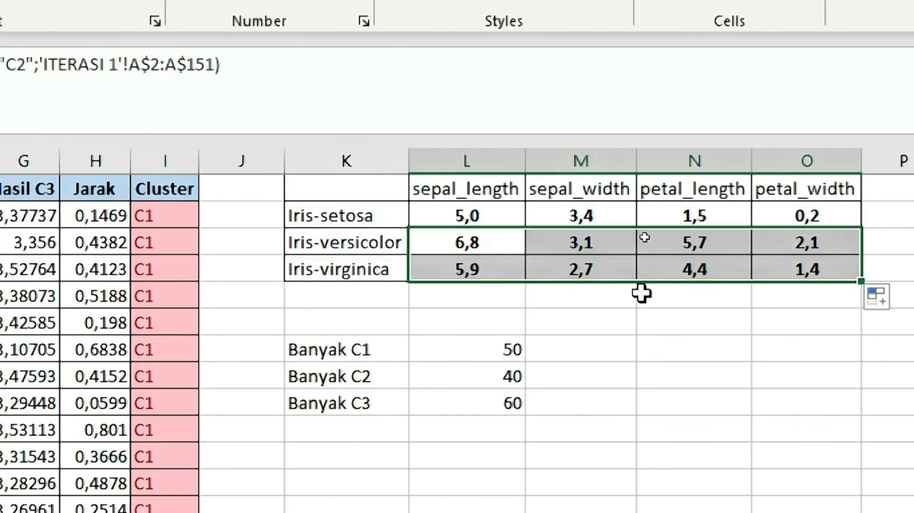
key("super+minus")
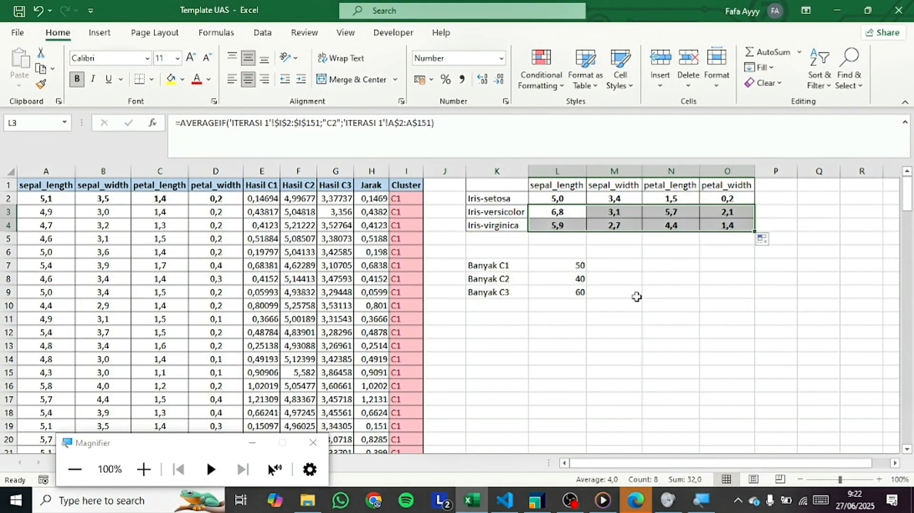
left_click(635, 297)
left_click(313, 444)
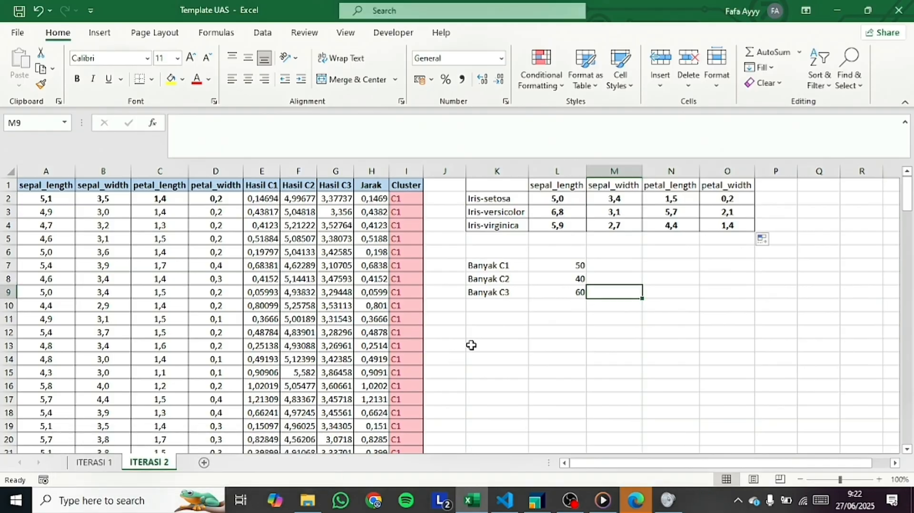
Examine the centroids in L2:O4 and cluster counts in L7:L9 of ITERASI 2, and the matching counts in ITERASI 1.
left_click_drag(535, 199, 730, 224)
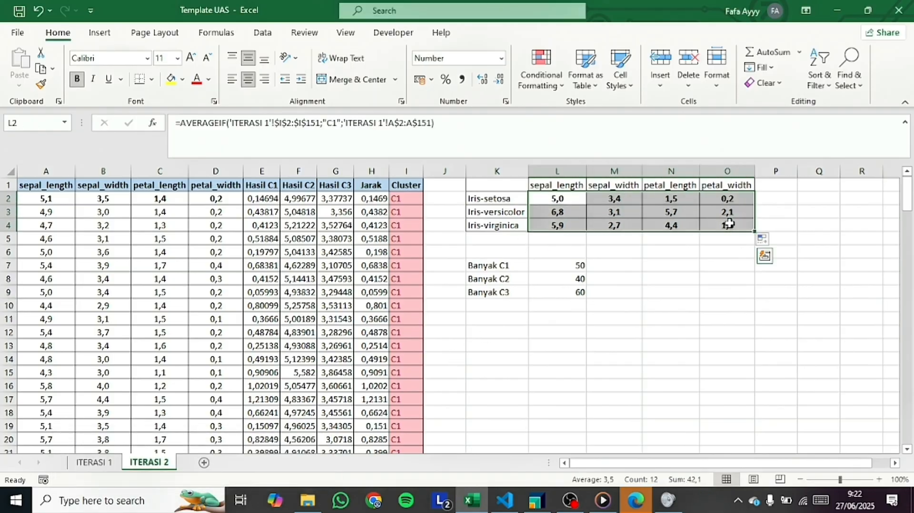
left_click_drag(523, 266, 564, 293)
left_click(578, 277)
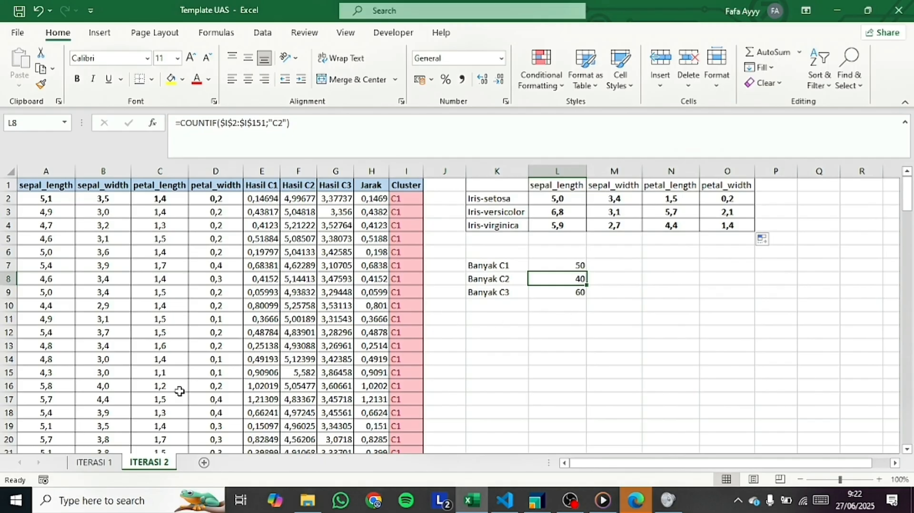
left_click(103, 462)
scroll(487, 349, "up", 20)
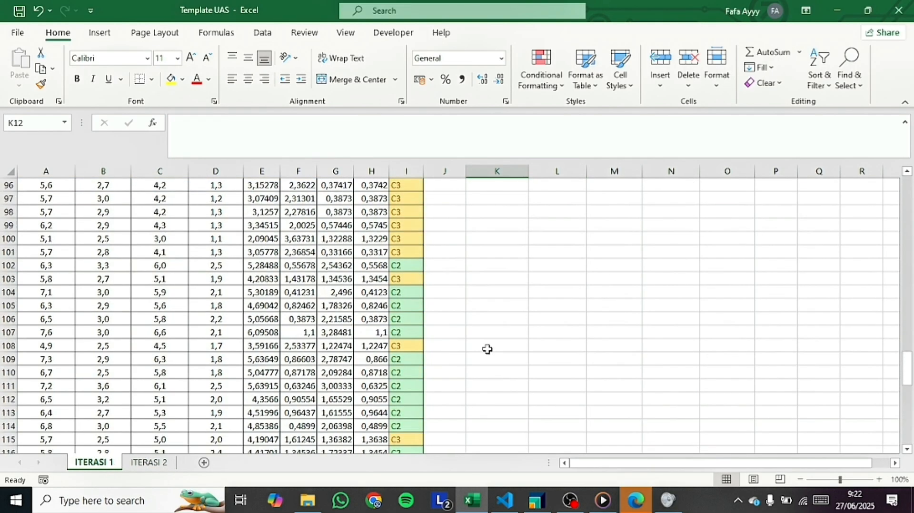
scroll(487, 349, "up", 10)
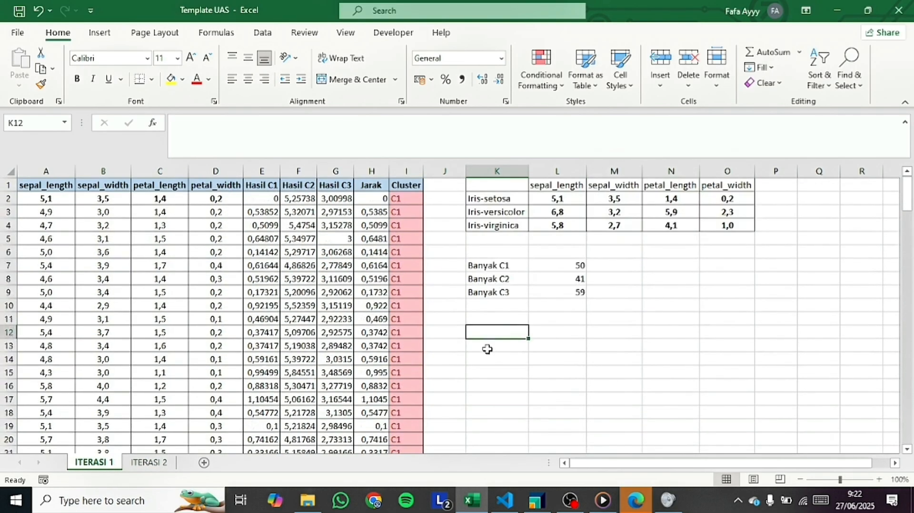
left_click(551, 265)
left_click(554, 279)
left_click(555, 290)
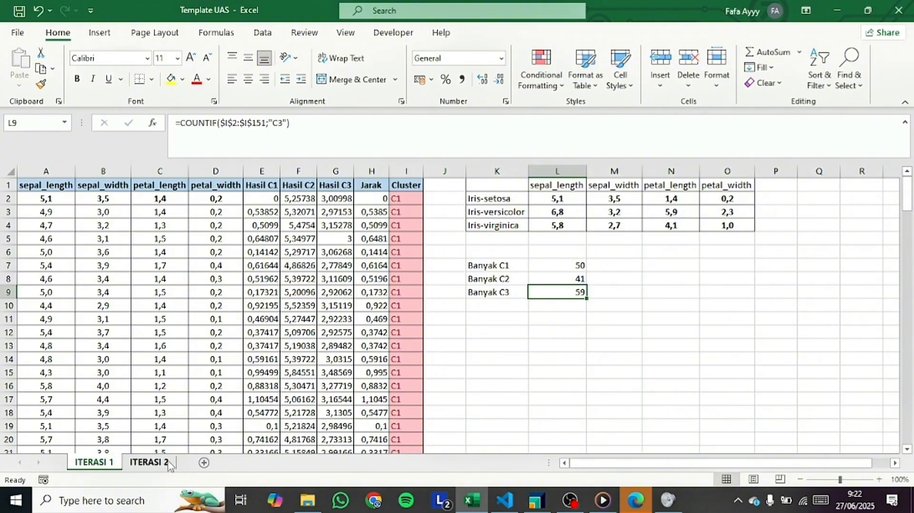
Compare the centroids, cluster counts and distances between the ITERASI 1 and ITERASI 2 sheets.
left_click(151, 462)
left_click(112, 463)
left_click(135, 464)
left_click(112, 464)
left_click(135, 465)
left_click(107, 467)
left_click(135, 465)
left_click(110, 465)
left_click(136, 466)
left_click(117, 466)
left_click(130, 465)
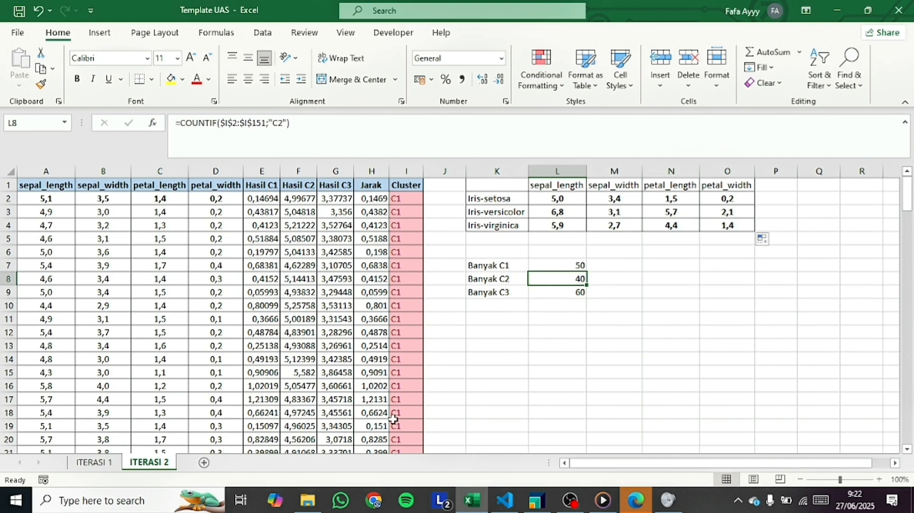
left_click(79, 465)
left_click(126, 466)
left_click(88, 466)
left_click(126, 465)
left_click(112, 465)
left_click(131, 464)
Create a copy of the ITERASI 2 sheet at the end of the workbook.
right_click(136, 463)
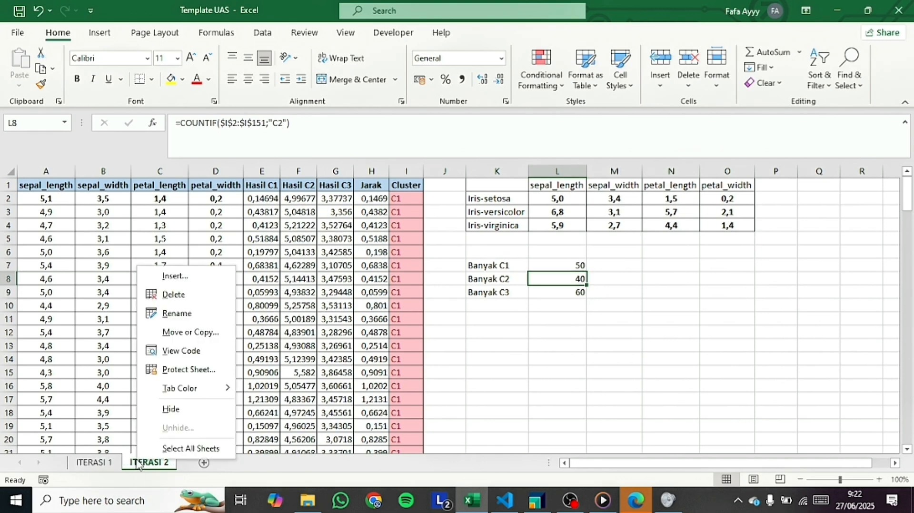
left_click(200, 332)
left_click(136, 327)
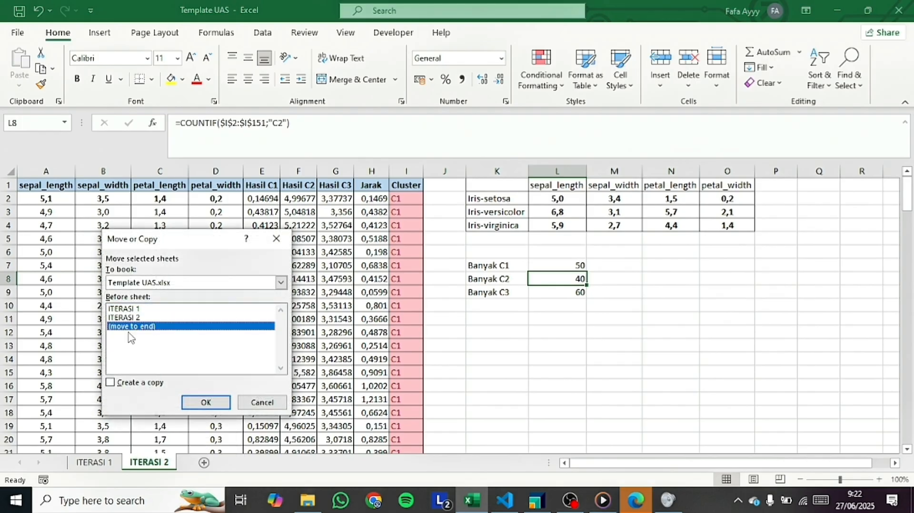
left_click(112, 384)
left_click(205, 402)
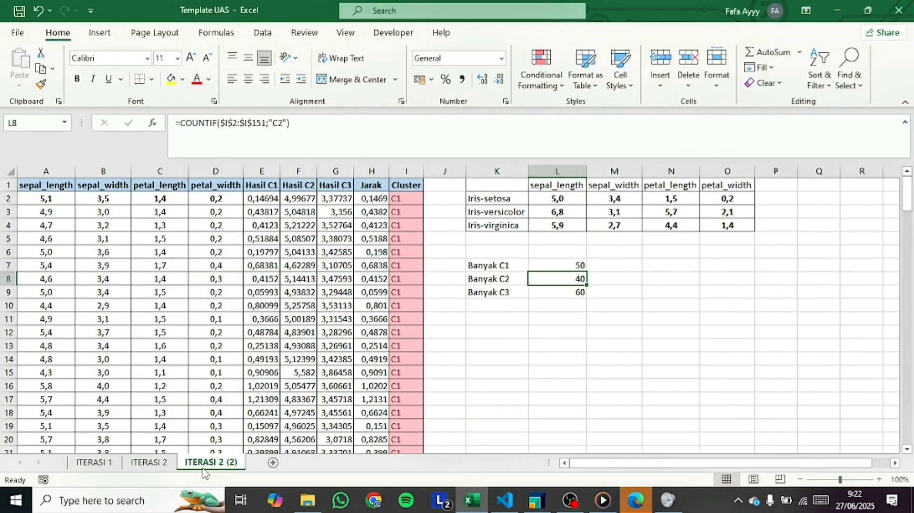
Rename the copied sheet as ITERASI 3.
key("Right")
key("BackSpace")
key("BackSpace")
key("BackSpace")
key("BackSpace")
key("BackSpace")
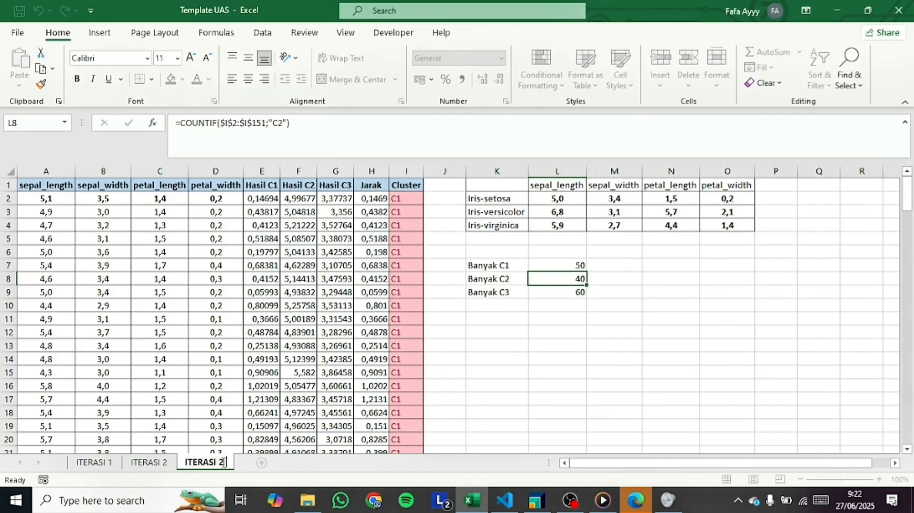
type("3")
key("Return")
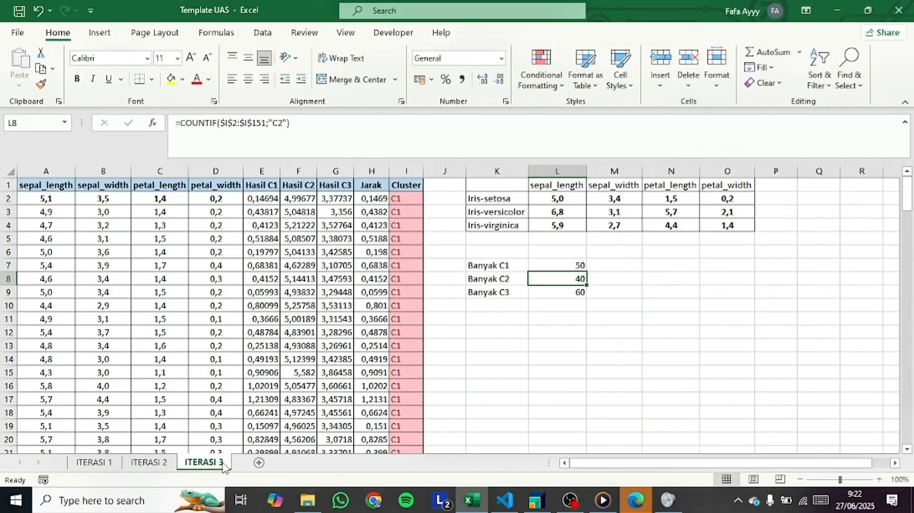
Examine the centroid and count formulas in ITERASI 3 and compare the values across the three iteration sheets.
left_click(559, 200)
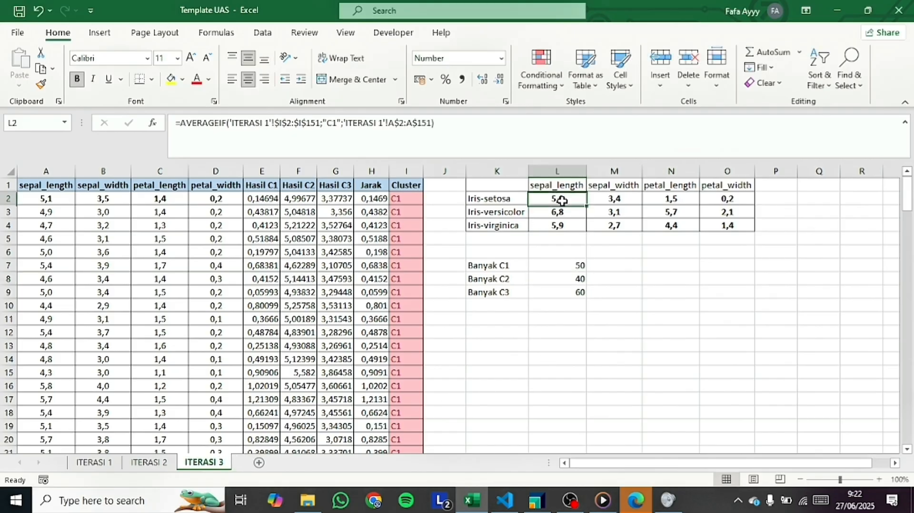
left_click(106, 468)
left_click(133, 467)
left_click(107, 466)
left_click(146, 465)
left_click(113, 466)
left_click(127, 466)
left_click(112, 467)
left_click(155, 466)
left_click(183, 466)
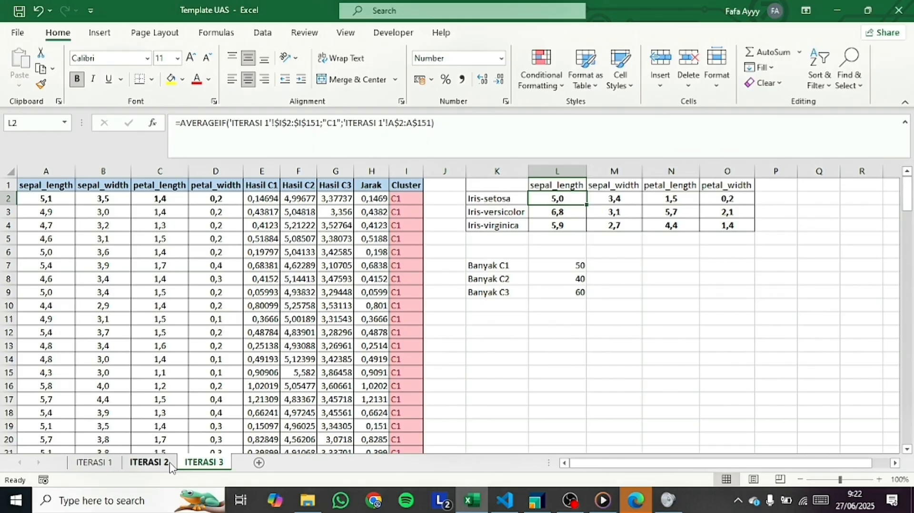
left_click(171, 466)
left_click(204, 462)
left_click(547, 266)
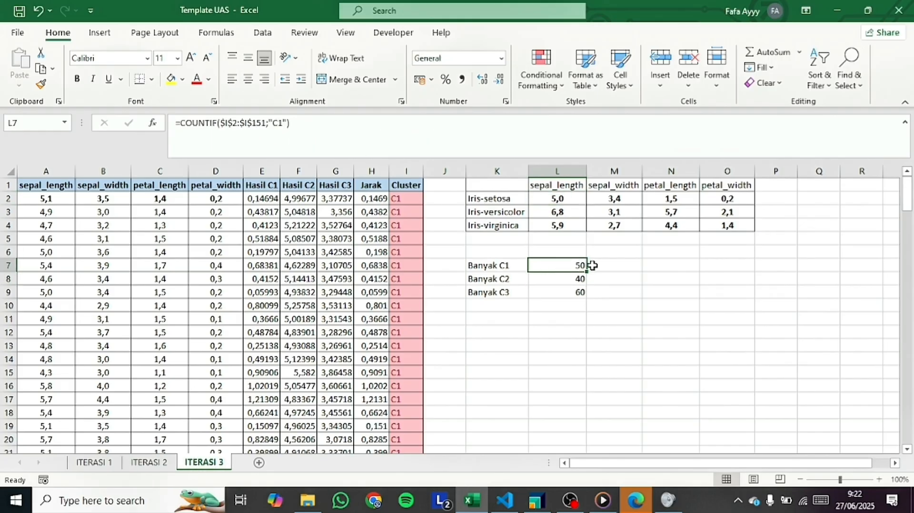
left_click(570, 204)
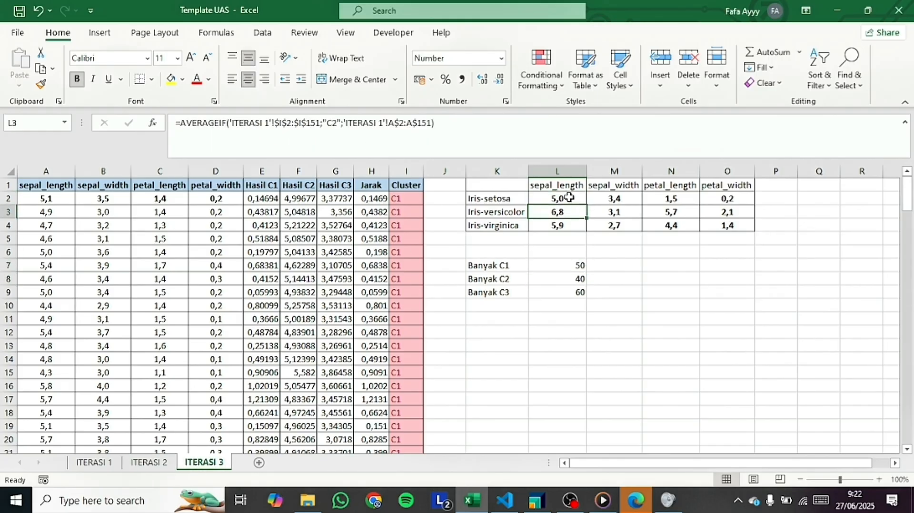
Point both ranges of ITERASI 3's Iris-setosa sepal_length AVERAGEIF formula to 'ITERASI 2' and fill it across through petal_width.
left_click(272, 128)
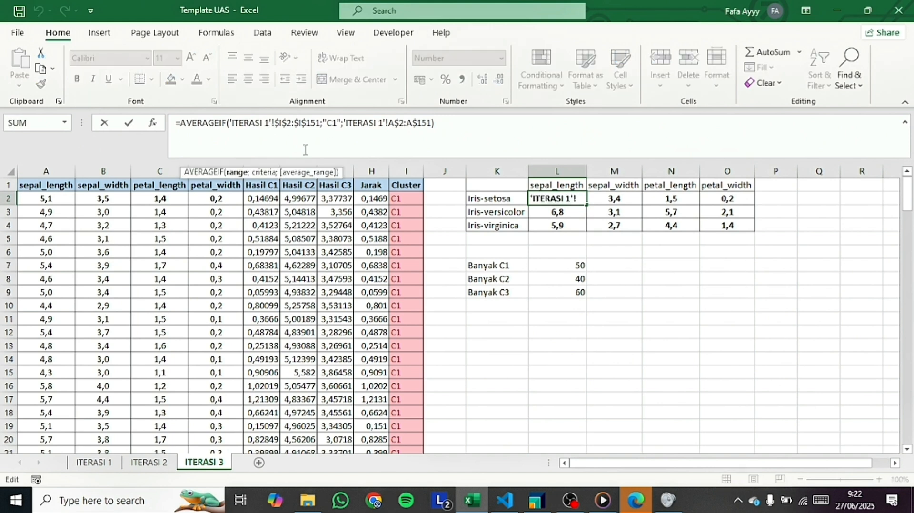
key("Delete")
type("2")
key("super+plus")
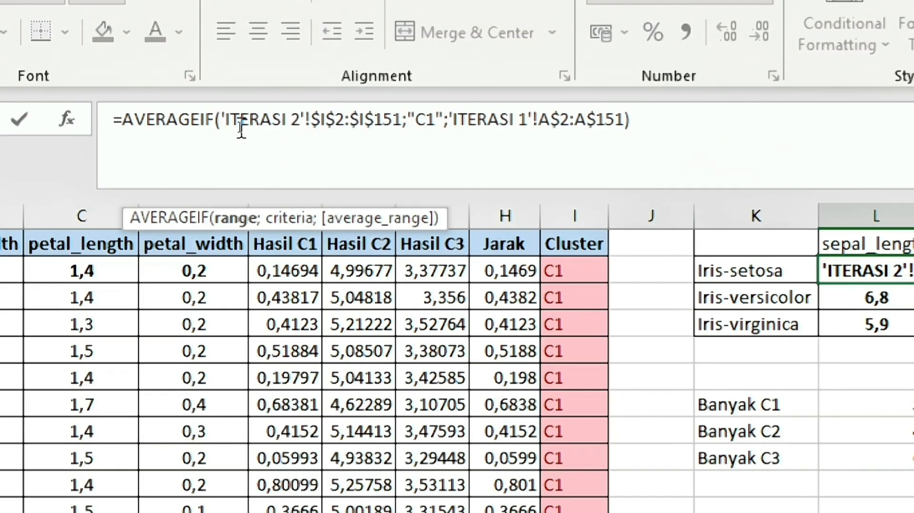
left_click(526, 128)
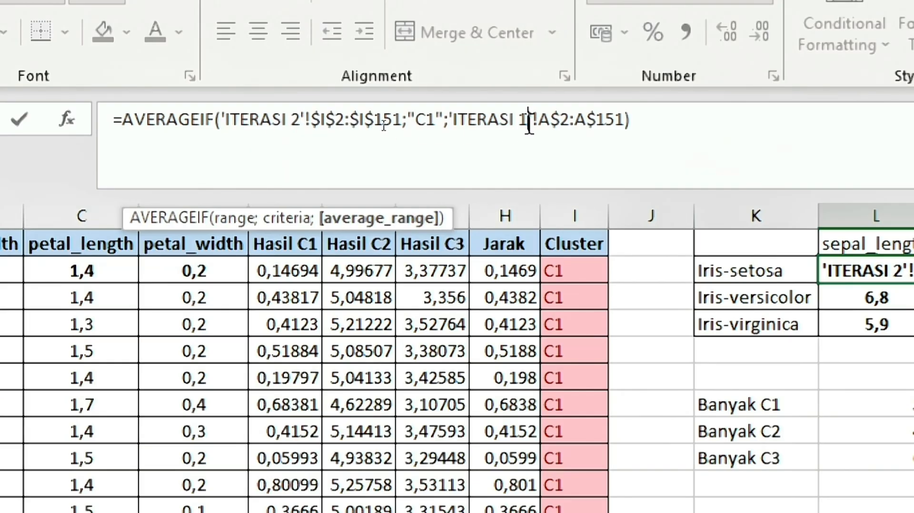
key("BackSpace")
type("2")
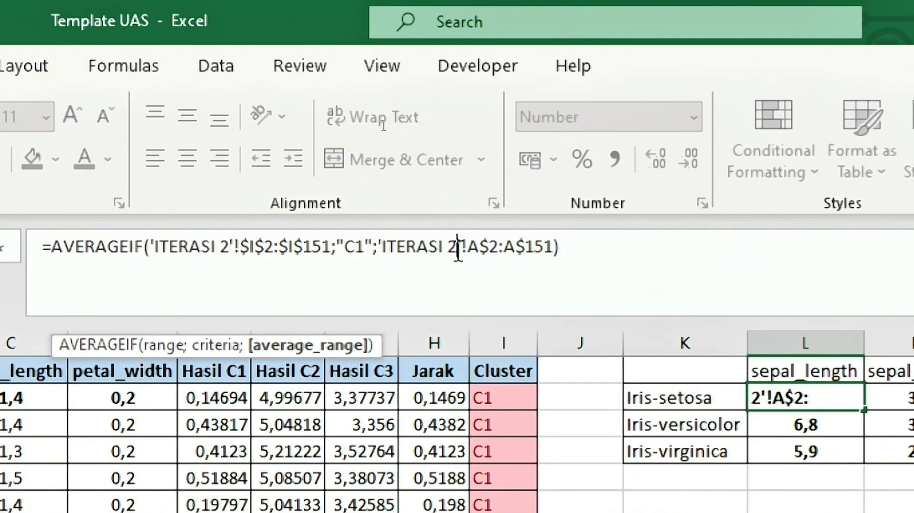
key("Return")
left_click(493, 268)
left_click_drag(518, 271, 838, 267)
Change both sheet references in ITERASI 3's Iris-versicolor sepal_length average to 'ITERASI 2' and copy the formula across through petal_width.
left_click(433, 286)
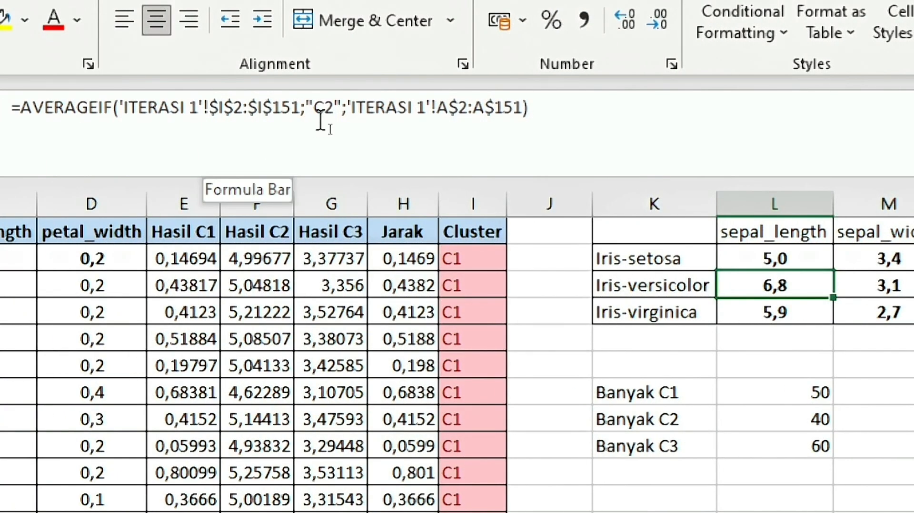
left_click(199, 109)
key("BackSpace")
type("2")
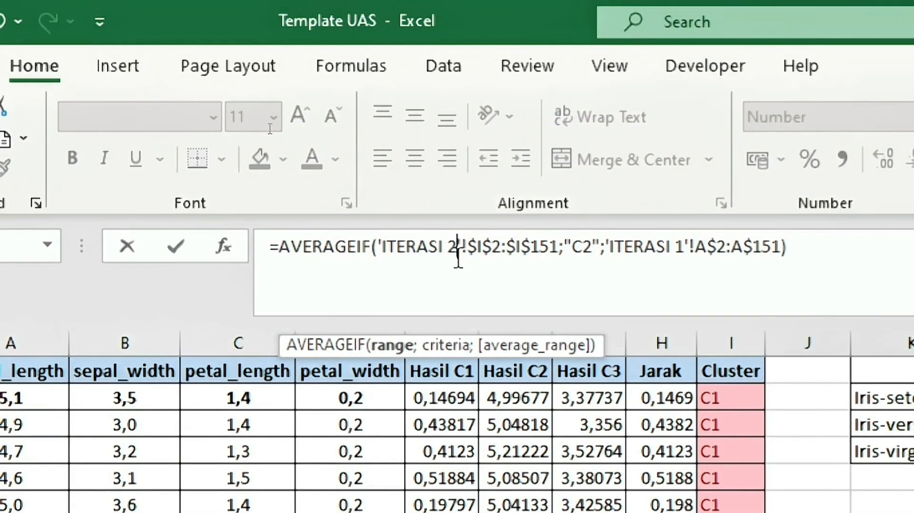
left_click(689, 249)
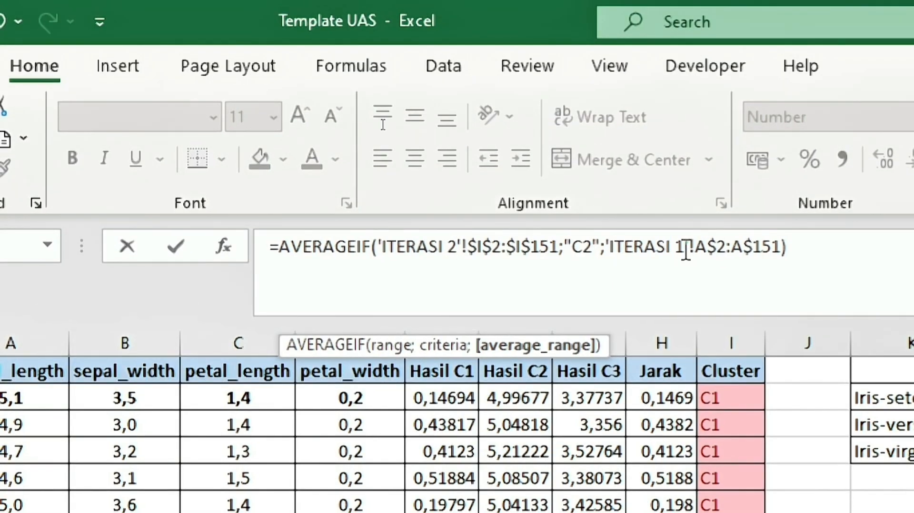
key("BackSpace")
type("2")
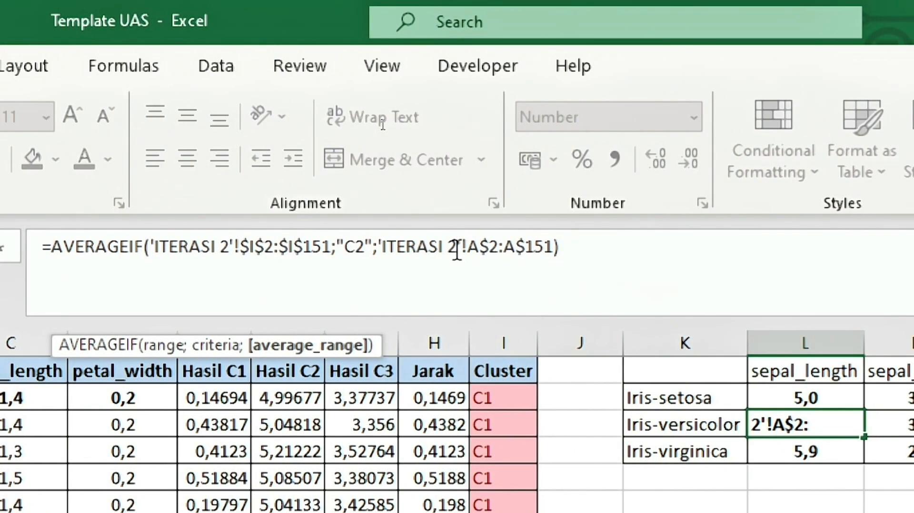
key("super+minus")
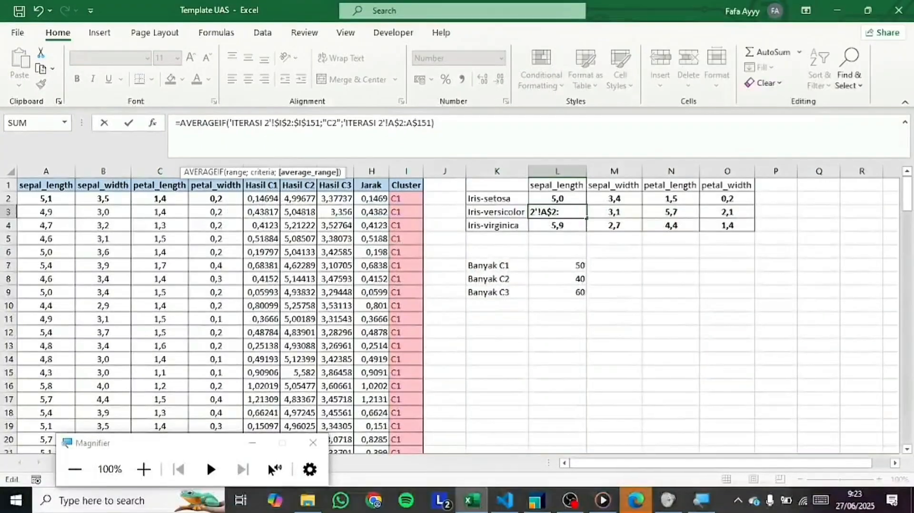
key("Return")
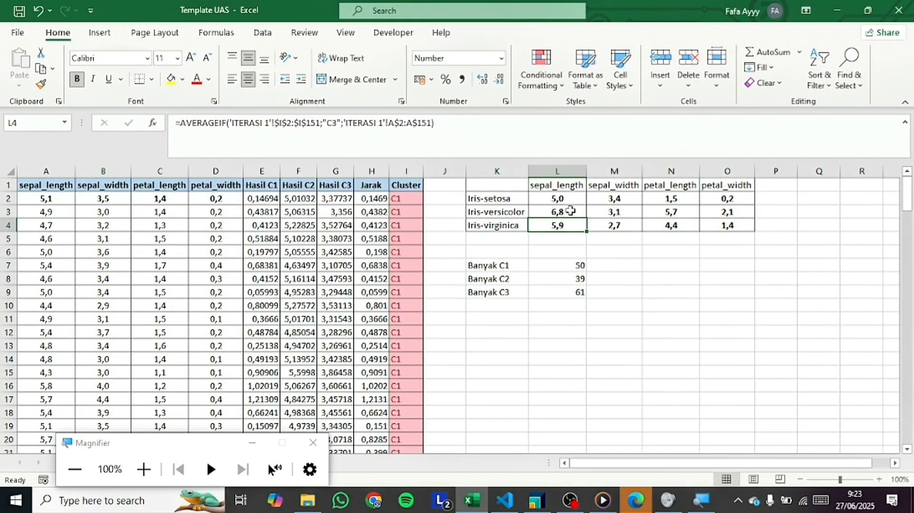
left_click(583, 211)
left_click_drag(586, 219, 732, 217)
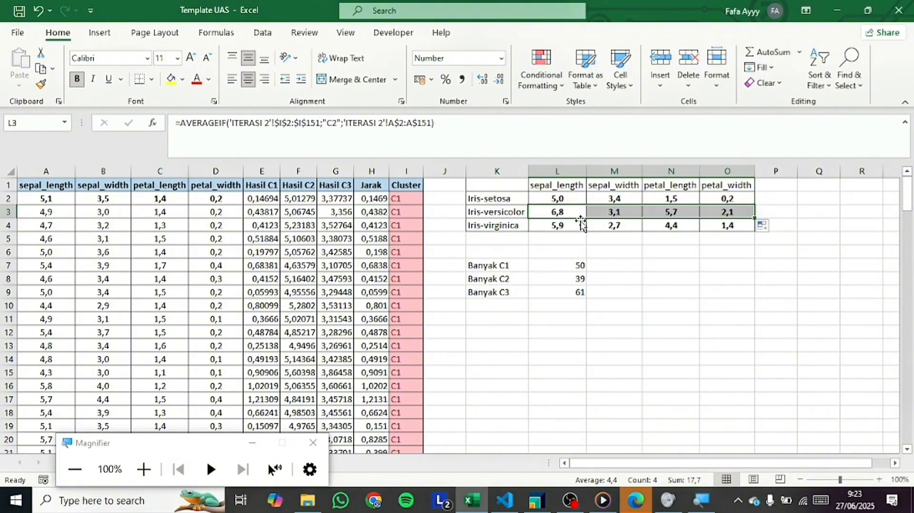
Update ITERASI 3's Iris-virginica sepal_length average to use 'ITERASI 2' for both ranges and extend it across through petal_width.
left_click(573, 227)
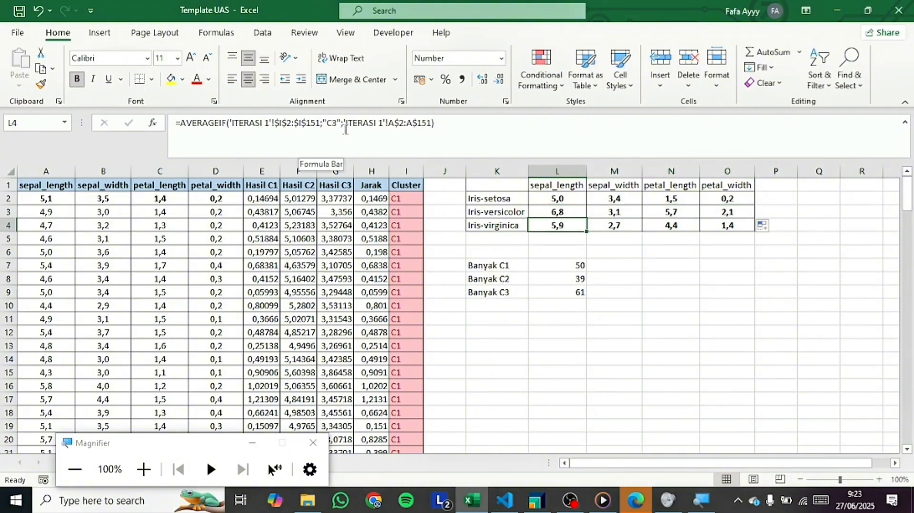
left_click(318, 123)
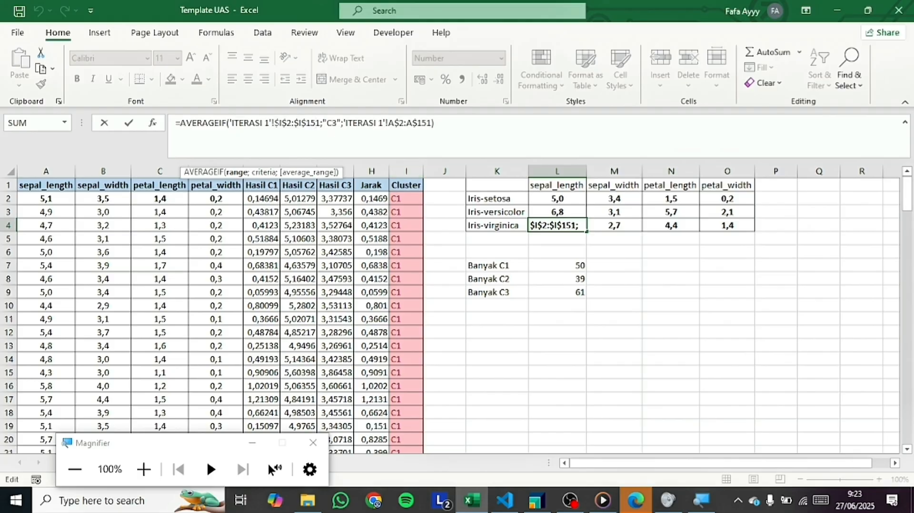
left_click(268, 123)
key("BackSpace")
type("2")
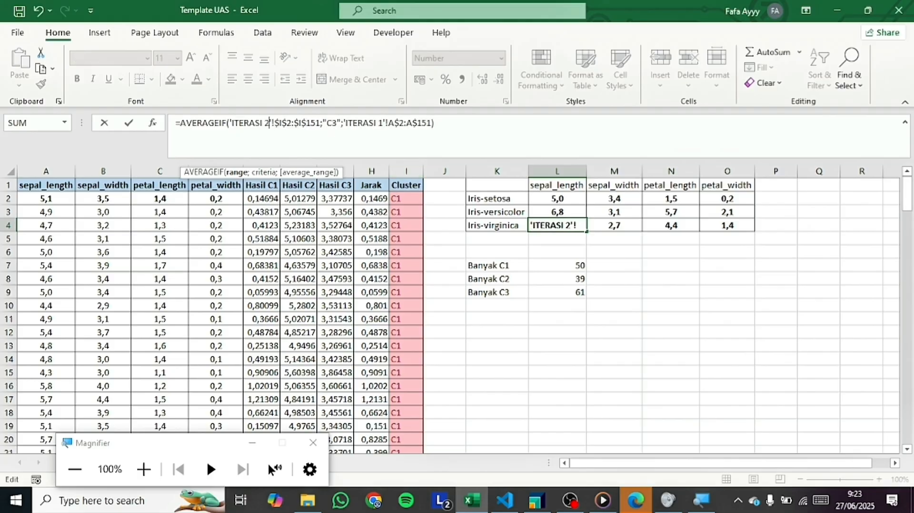
left_click(382, 123)
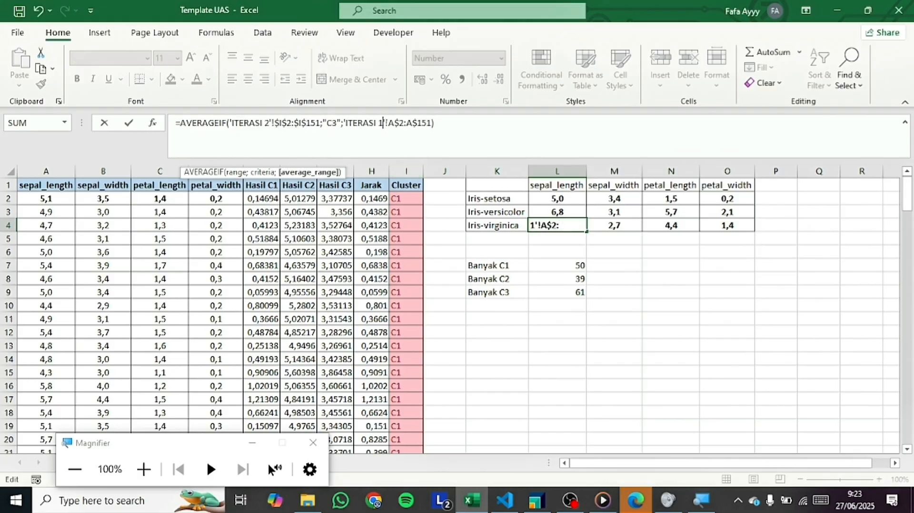
key("Return")
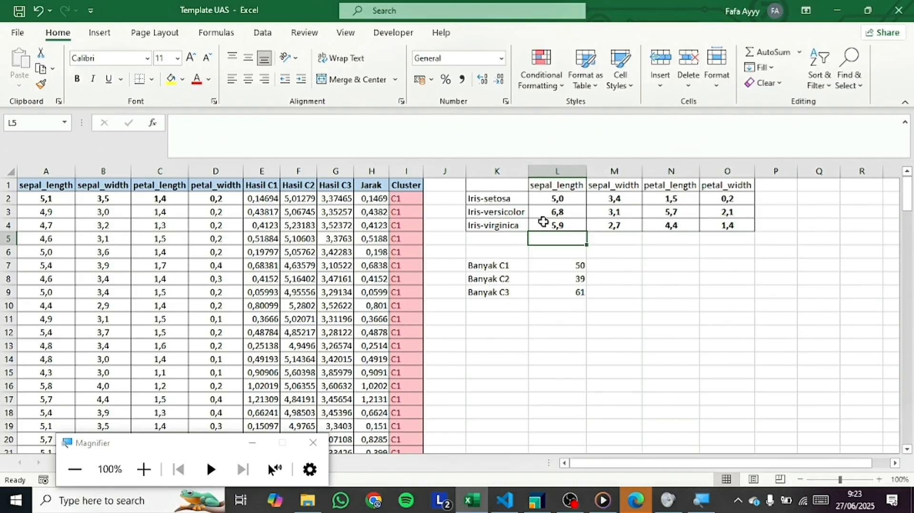
left_click(579, 227)
left_click_drag(580, 231, 731, 230)
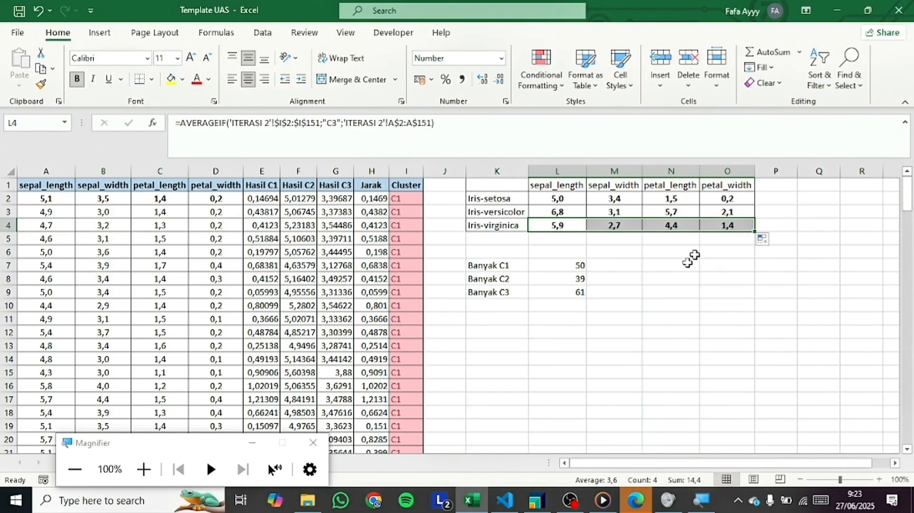
left_click(643, 295)
Compare the Banyak C1, C2 and C3 counts across the ITERASI 1, ITERASI 2 and ITERASI 3 sheets.
left_click_drag(567, 267, 574, 281)
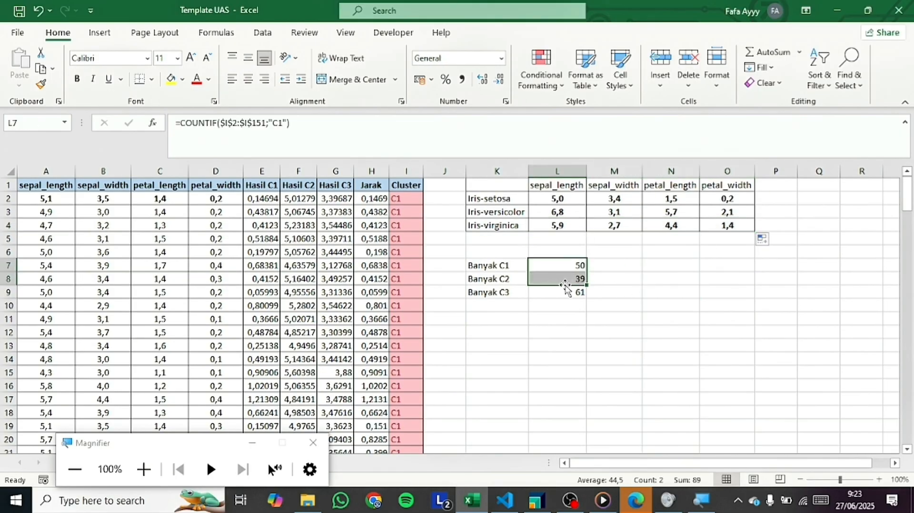
left_click(313, 442)
left_click(93, 463)
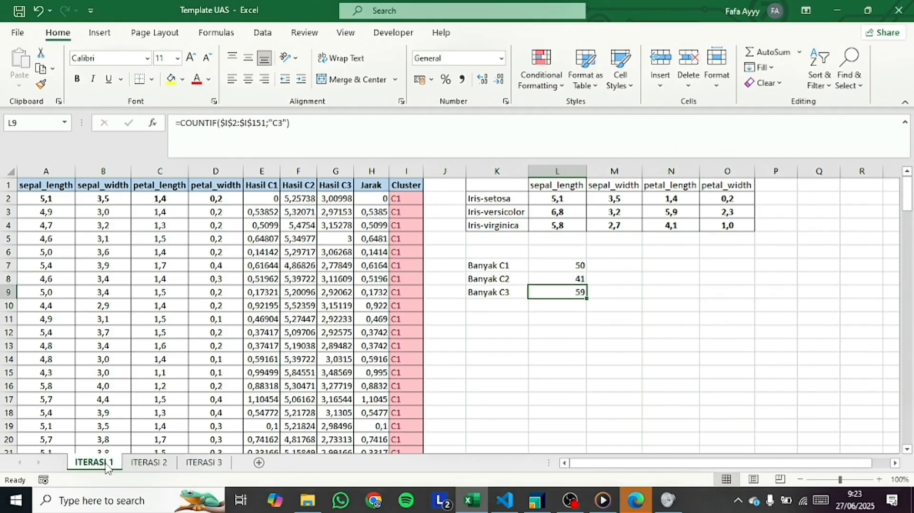
left_click(143, 466)
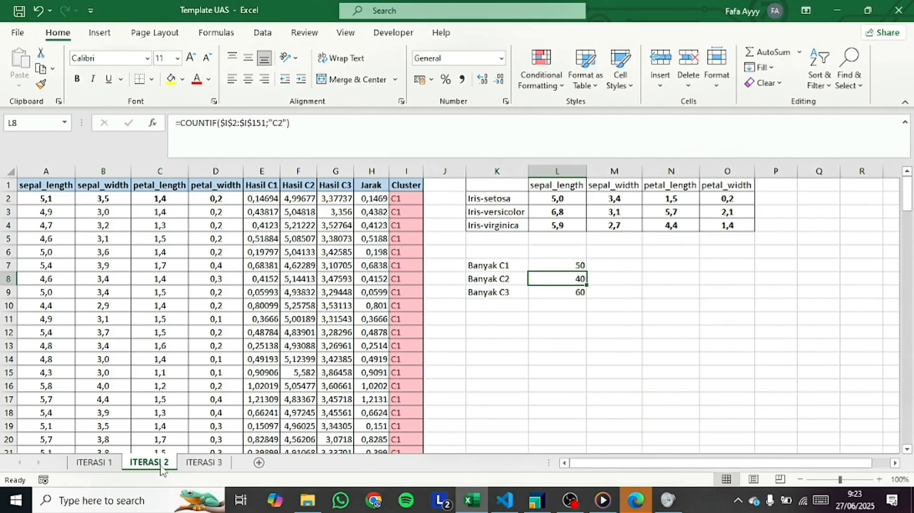
left_click(195, 466)
left_click(164, 467)
left_click(177, 467)
left_click(154, 469)
left_click(94, 464)
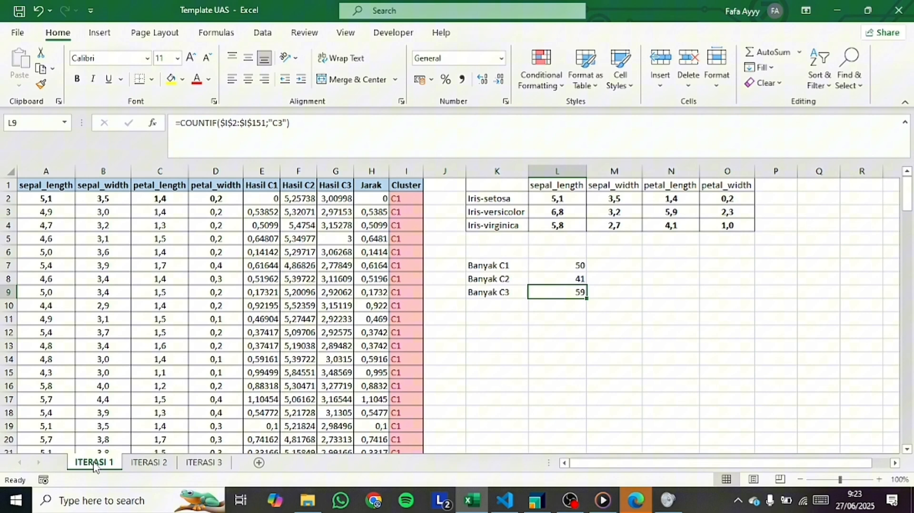
left_click(157, 464)
left_click(198, 464)
left_click(153, 464)
left_click(202, 463)
left_click(150, 463)
left_click(203, 462)
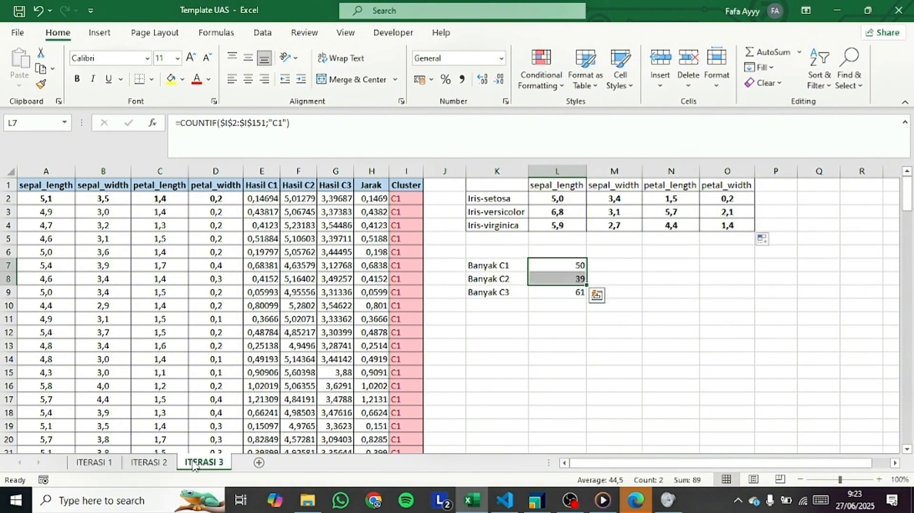
Create a copy of the ITERASI 3 sheet at the end of the workbook.
right_click(192, 465)
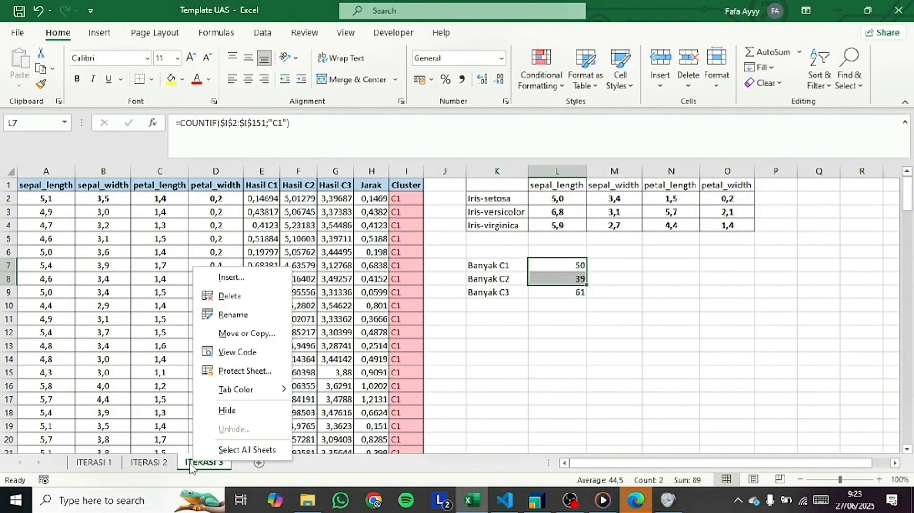
left_click(229, 334)
left_click(169, 334)
left_click(162, 383)
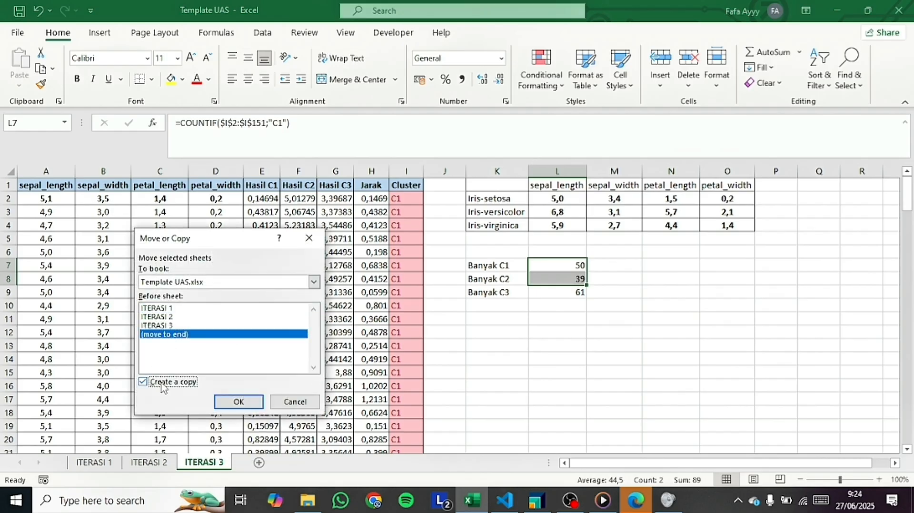
left_click(239, 401)
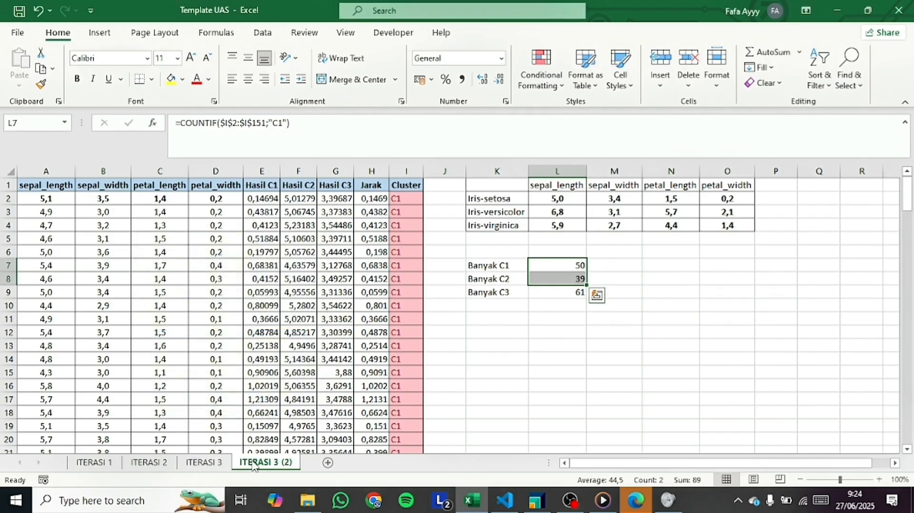
Rename the copy of the ITERASI 3 sheet as ITERASI 4.
double_click(254, 463)
key("BackSpace")
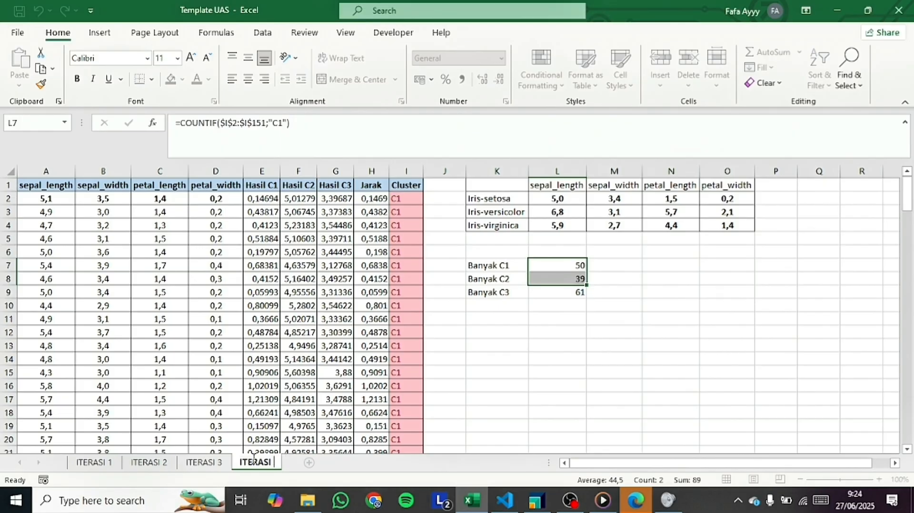
type("4")
key("Return")
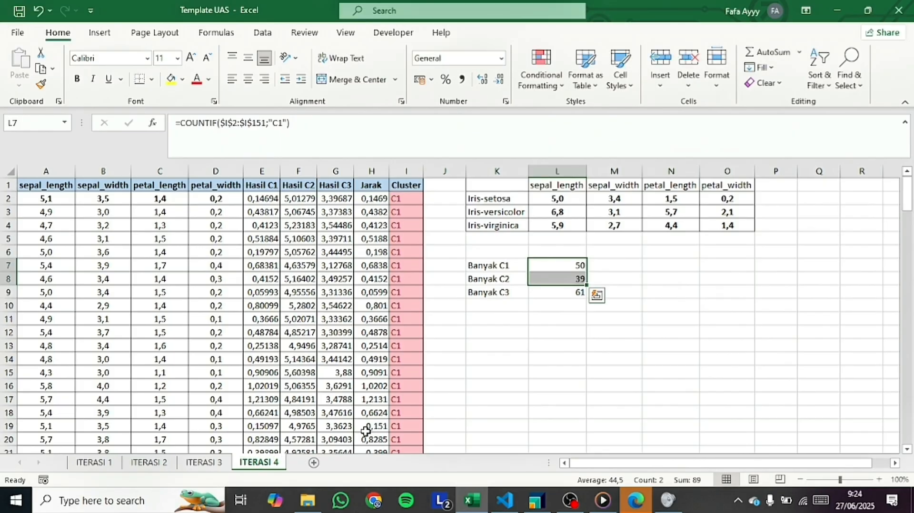
left_click(555, 342)
Point both ranges of ITERASI 4's Iris-setosa sepal_length AVERAGEIF formula to 'ITERASI 3' and fill it across through petal_width.
left_click(573, 199)
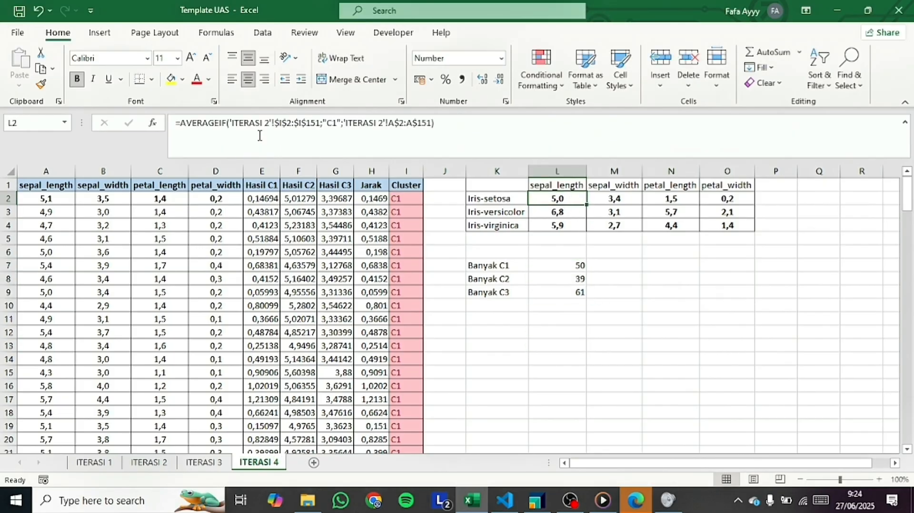
left_click(268, 129)
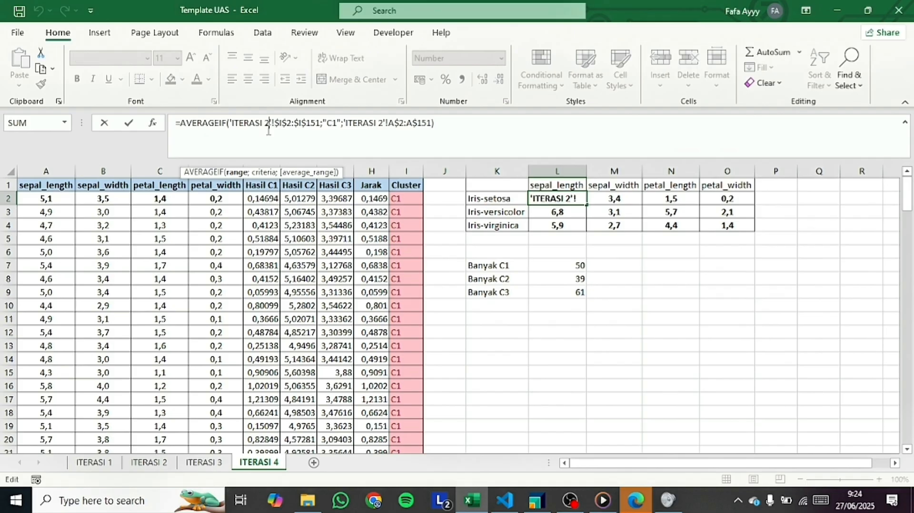
key("BackSpace")
type("3")
left_click(381, 125)
key("BackSpace")
type("3")
key("Return")
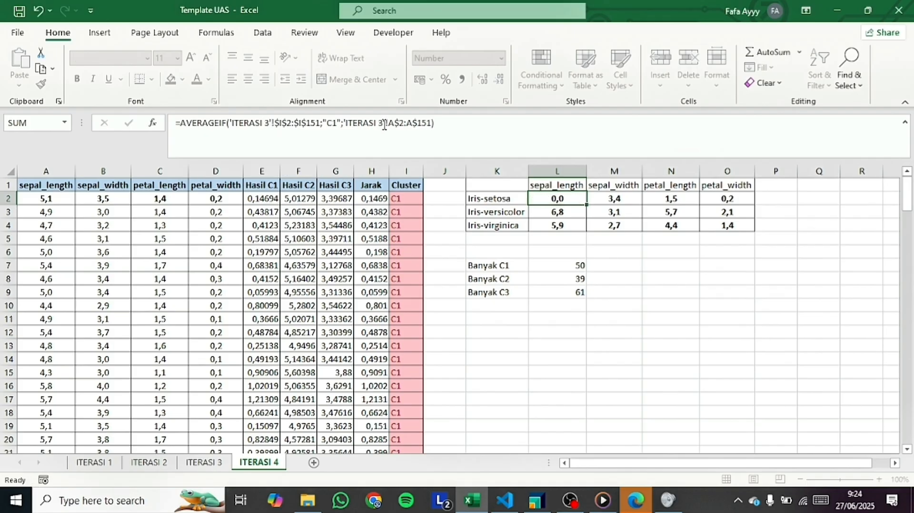
left_click(557, 198)
left_click_drag(586, 205, 725, 202)
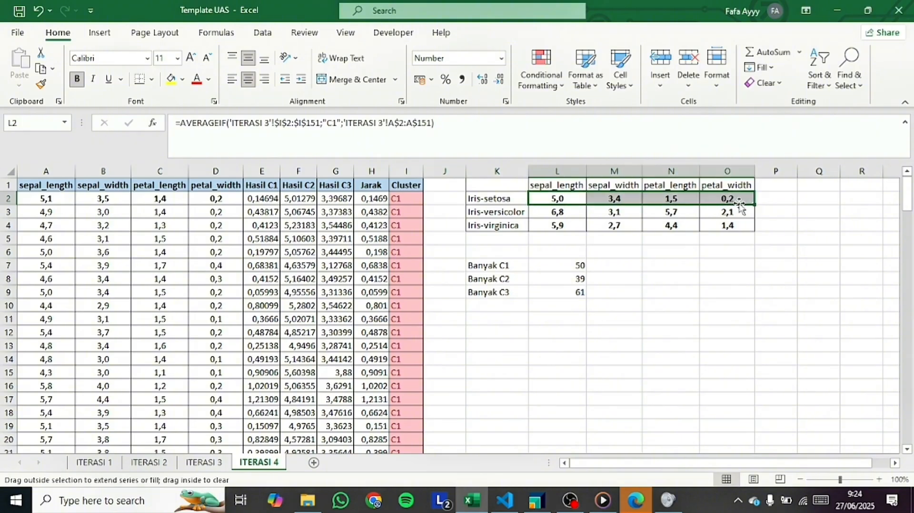
Point both ranges of ITERASI 4's Iris-versicolor sepal_length AVERAGEIF formula to 'ITERASI 3' and fill it across through petal_width.
left_click(574, 211)
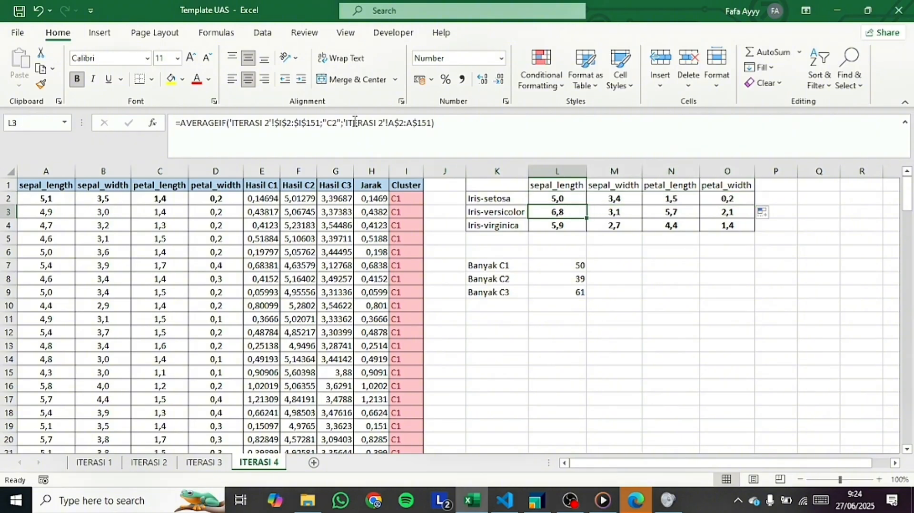
left_click(380, 123)
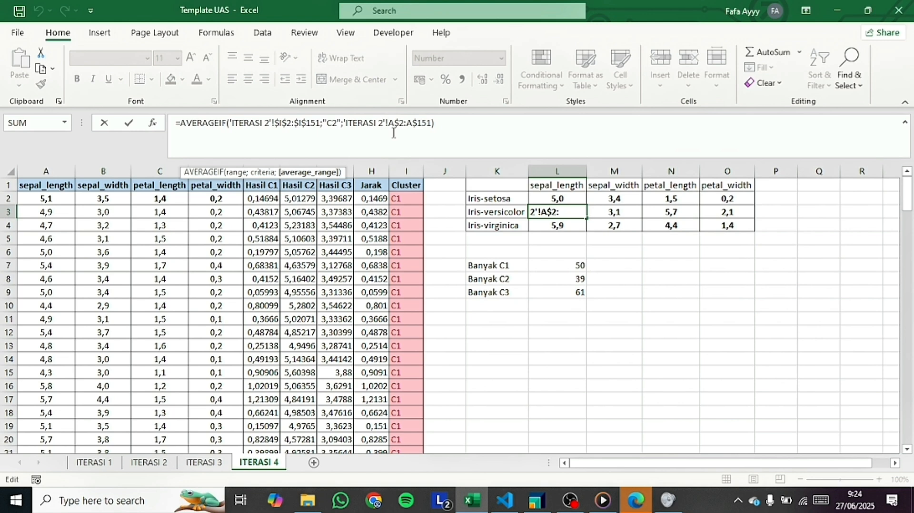
key("BackSpace")
type("3")
left_click(280, 124)
key("BackSpace")
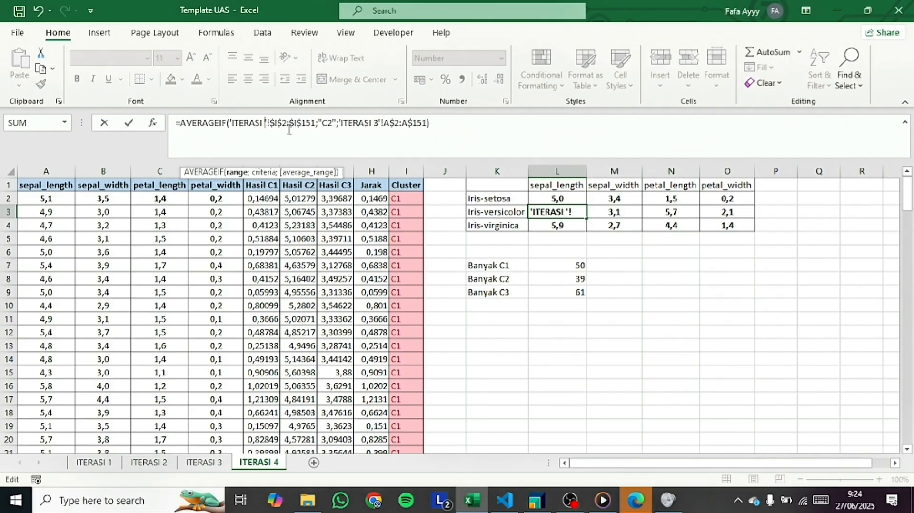
type("3")
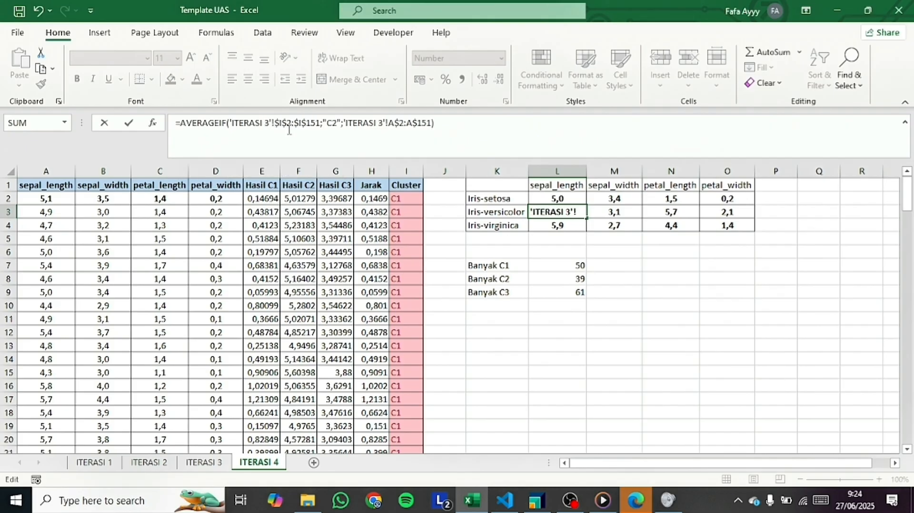
key("Return")
left_click(547, 214)
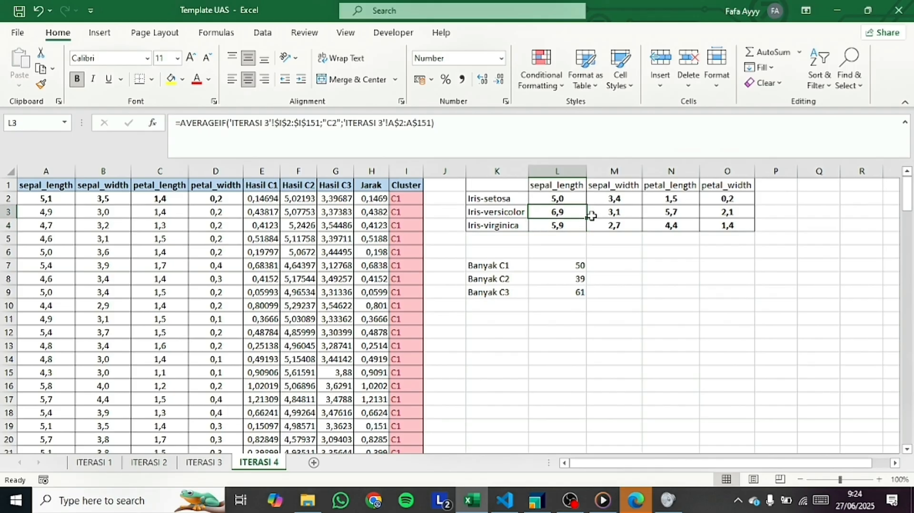
left_click_drag(587, 218, 731, 218)
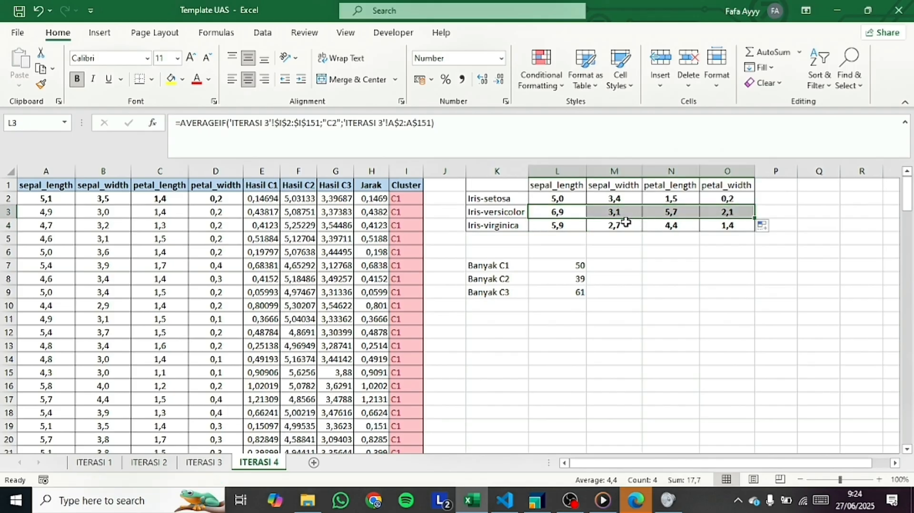
Point both ranges of ITERASI 4's Iris-virginica sepal_length AVERAGEIF formula to 'ITERASI 3' and fill it across through petal_width.
left_click(584, 226)
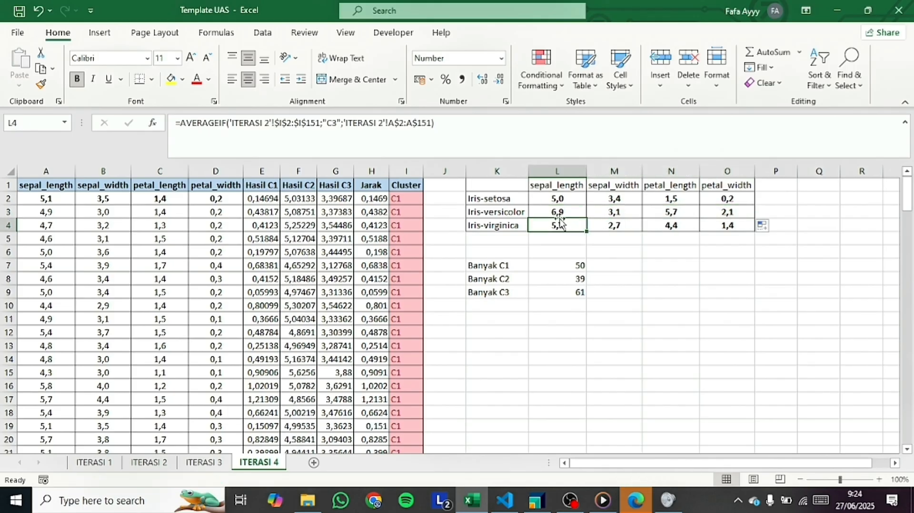
left_click(268, 122)
key("BackSpace")
type("3")
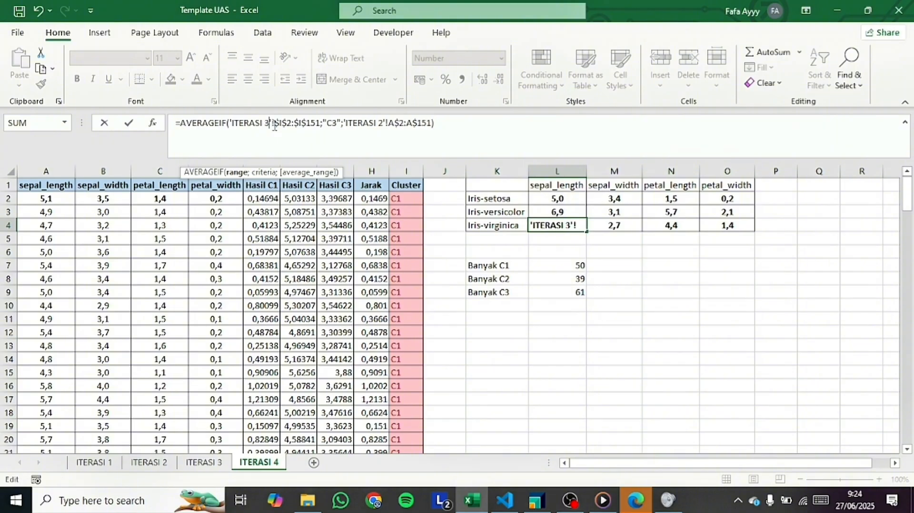
left_click(385, 129)
key("BackSpace")
type("3")
key("Return")
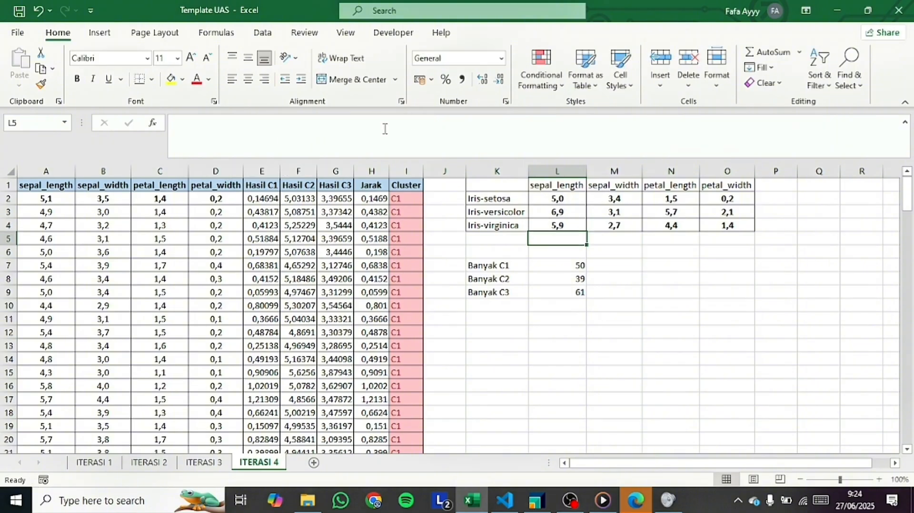
left_click(571, 228)
left_click_drag(589, 233, 735, 238)
left_click(644, 279)
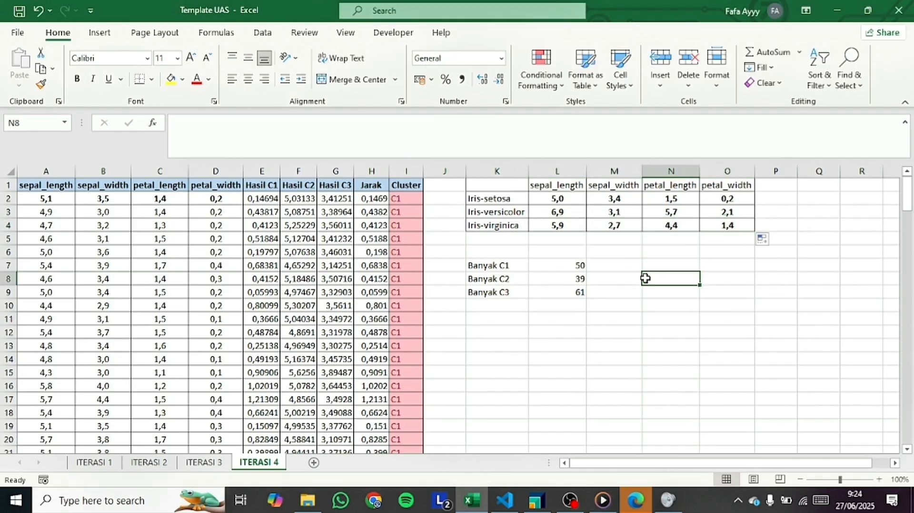
Compare the centroids and the Banyak C1, C2 and C3 counts between the ITERASI 3 and ITERASI 4 sheets.
left_click(205, 463)
left_click(238, 464)
left_click(488, 388)
left_click(204, 462)
left_click(475, 383)
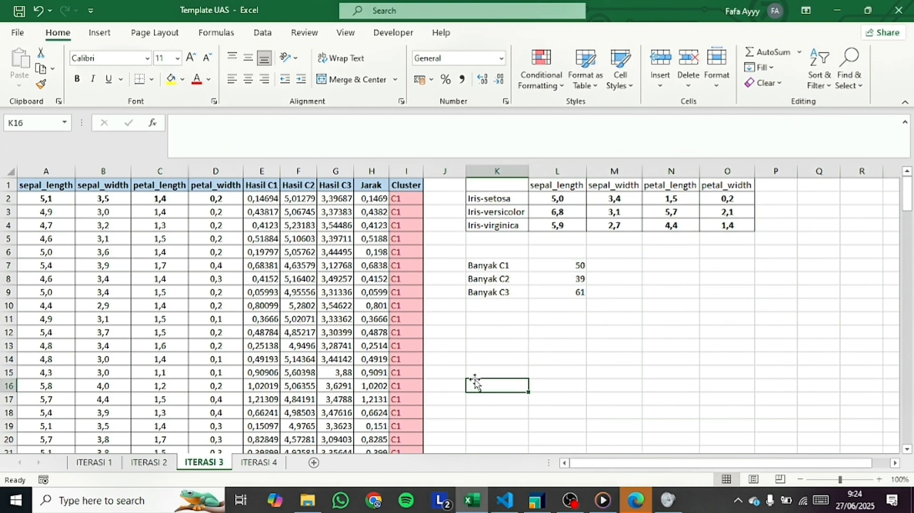
left_click(259, 463)
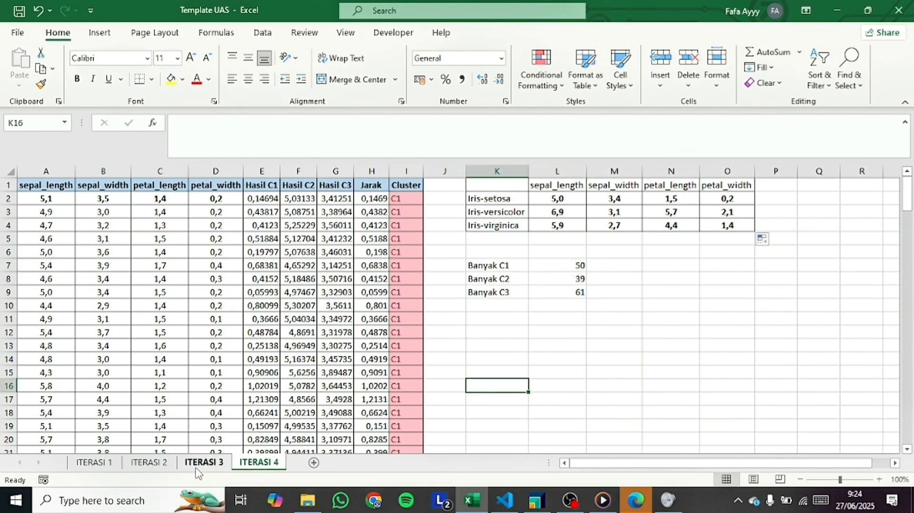
left_click(200, 464)
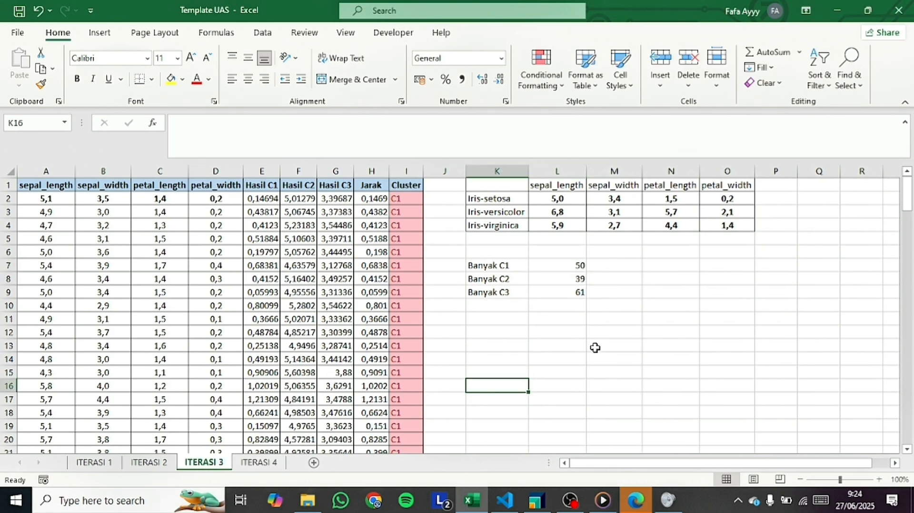
scroll(595, 348, "down", 1)
scroll(590, 329, "up", 1)
left_click(263, 462)
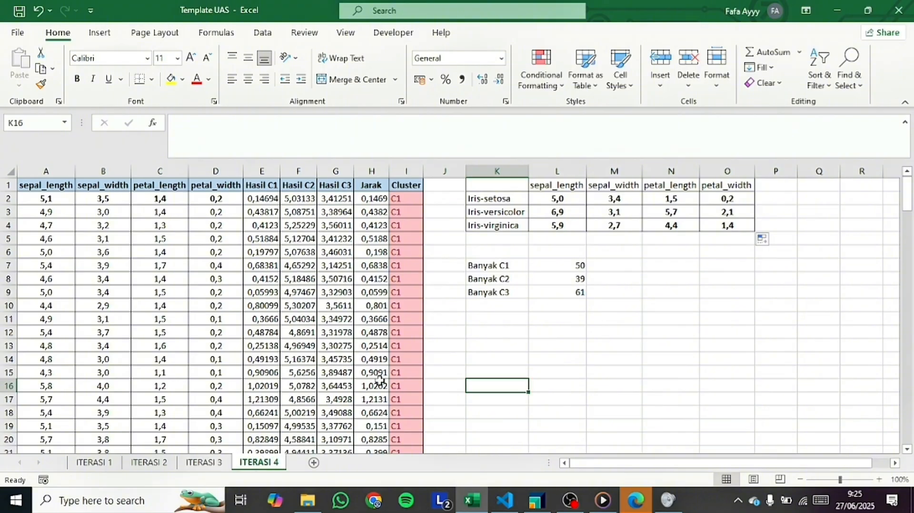
Examine ITERASI 4's Banyak C1, C2 and C3 counts and check them against the ITERASI 1 and ITERASI 2 sheets.
left_click_drag(476, 269, 577, 266)
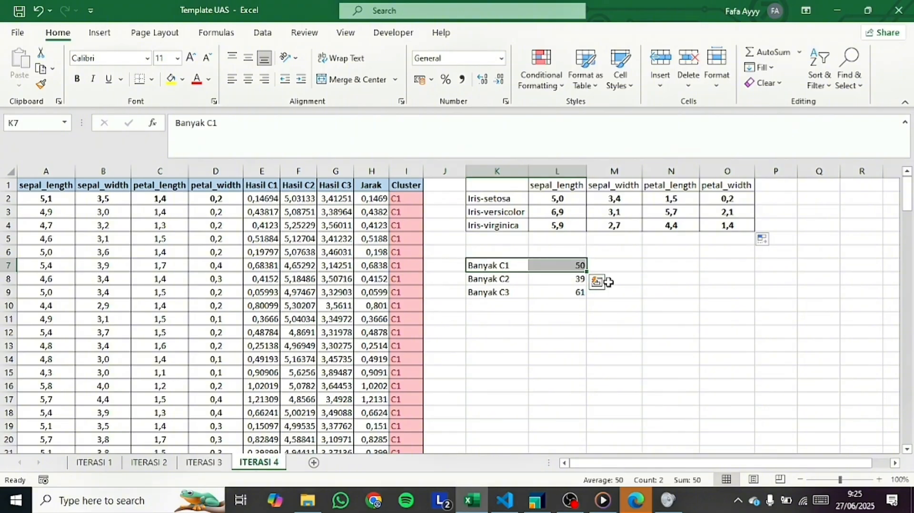
left_click(498, 279)
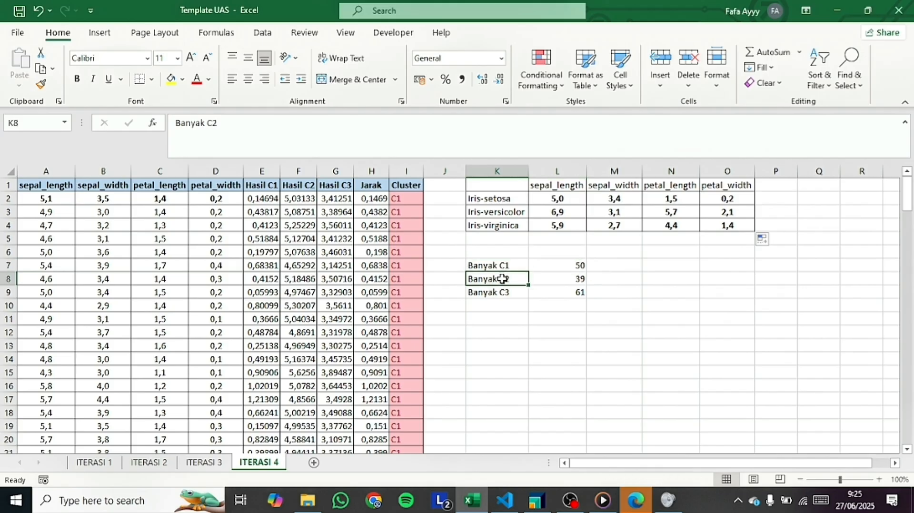
left_click(569, 282)
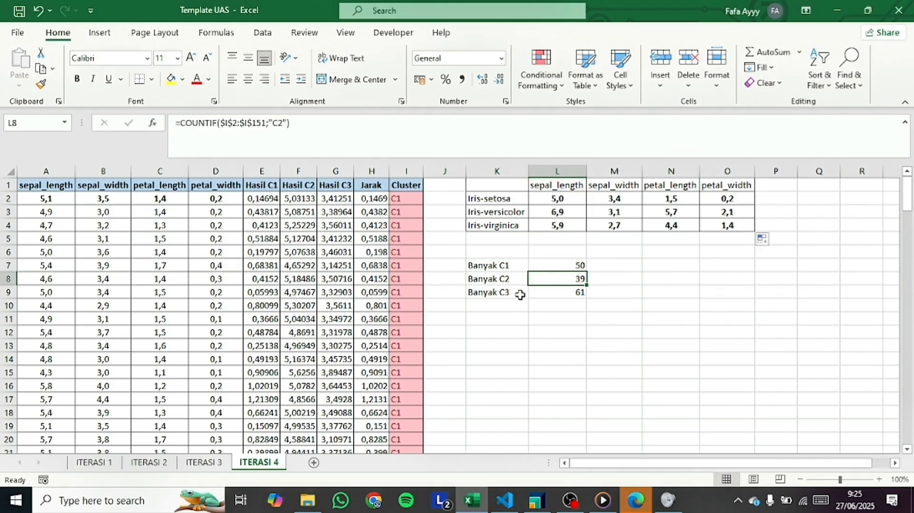
left_click_drag(540, 292, 502, 291)
left_click(592, 355)
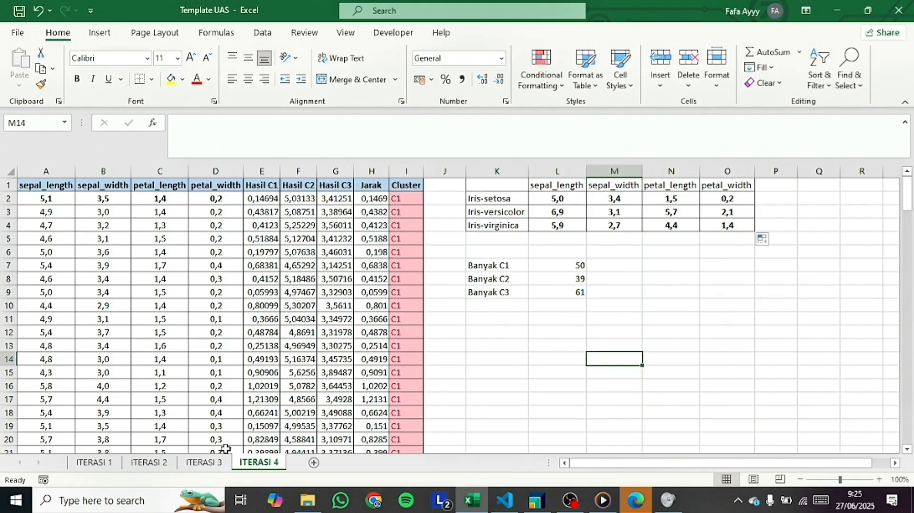
left_click(94, 464)
left_click(147, 463)
left_click(102, 464)
left_click(163, 464)
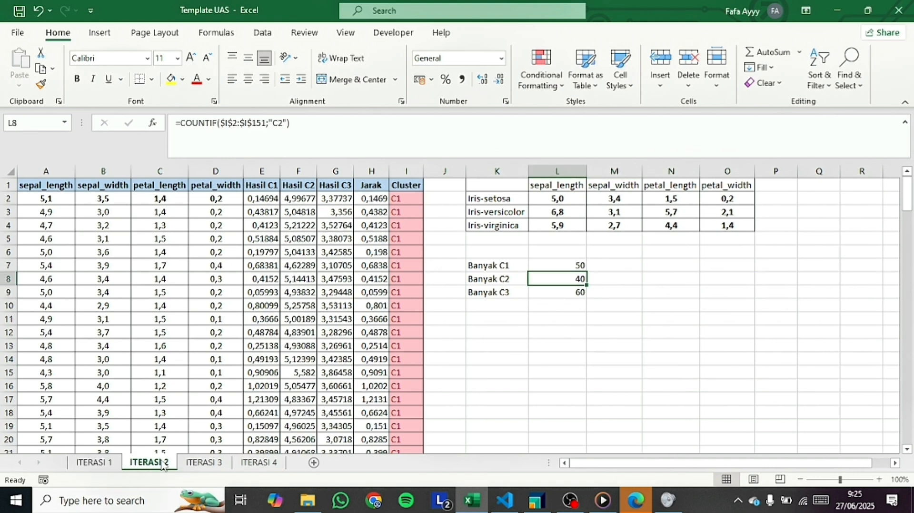
left_click(259, 463)
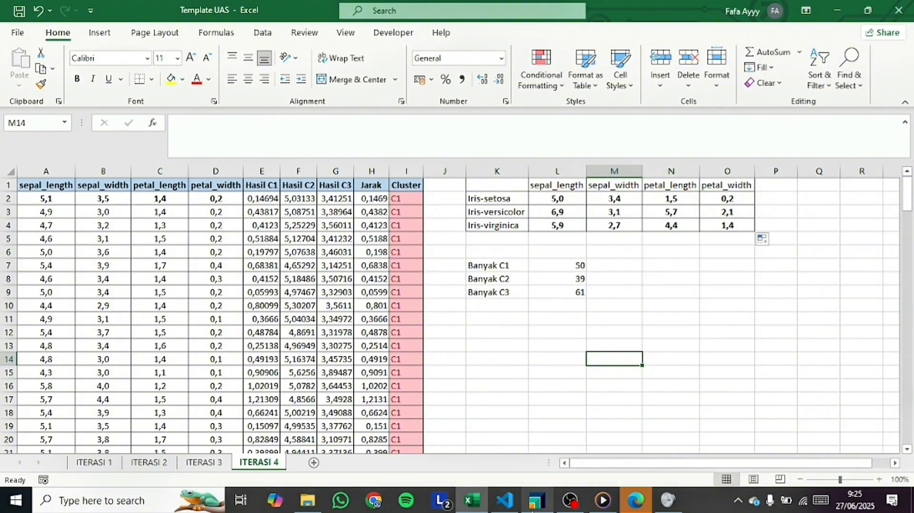
Switch to RapidMiner Studio and create a new blank process without saving the unnamed one.
mouse_move(537, 499)
left_click(501, 462)
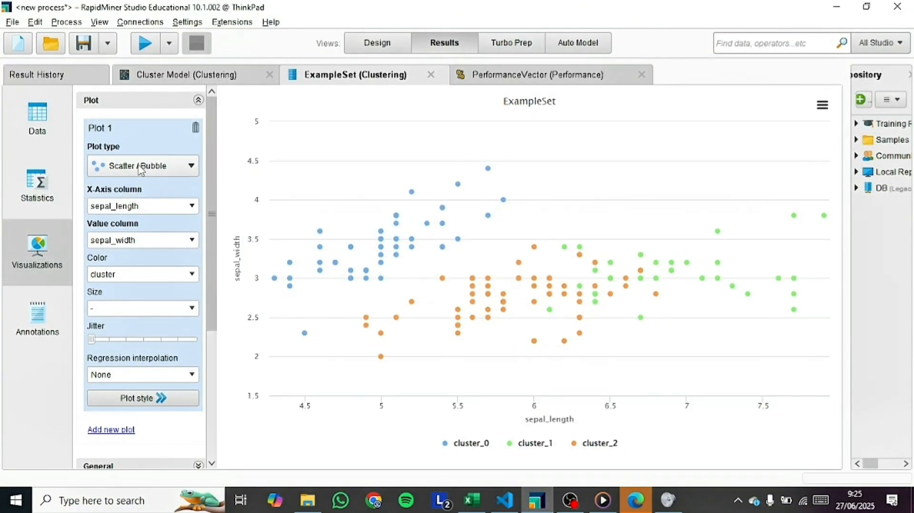
left_click(12, 22)
left_click(23, 37)
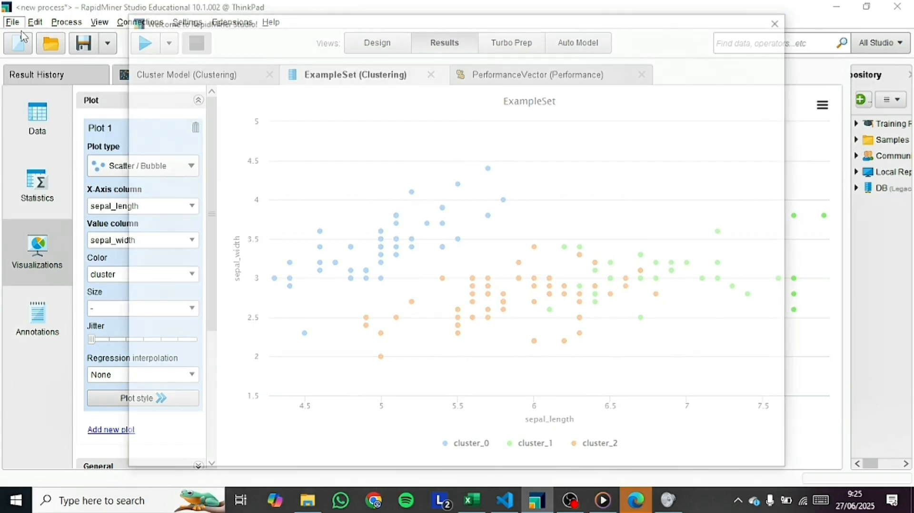
left_click(186, 140)
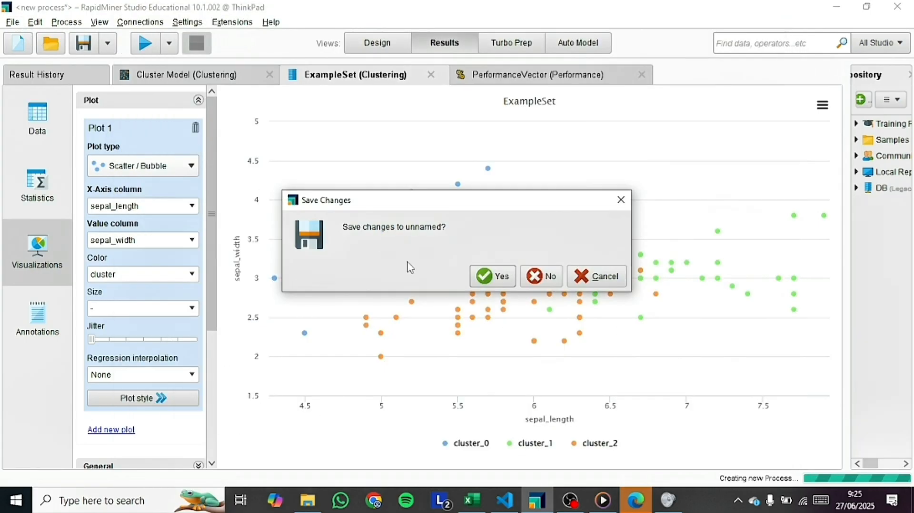
left_click(541, 278)
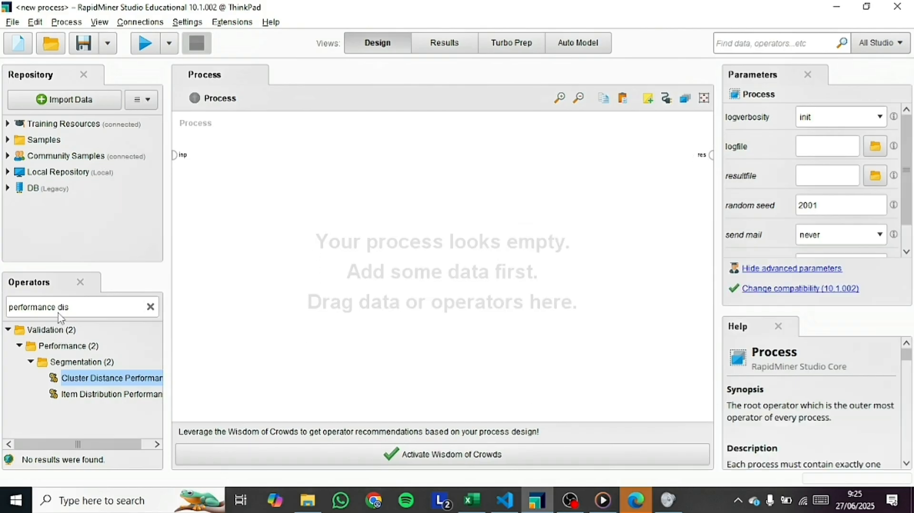
Search the operators for "read" and add a Read CSV operator to the empty process.
left_click(151, 307)
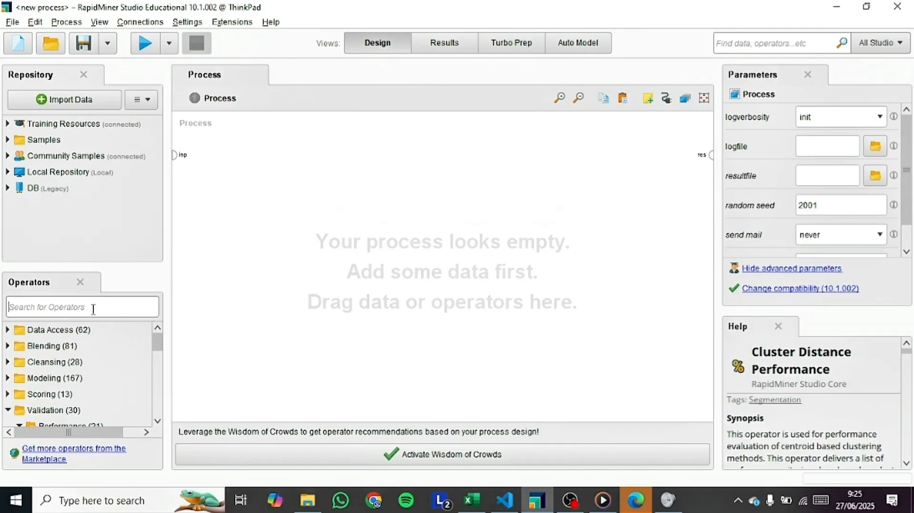
type("read")
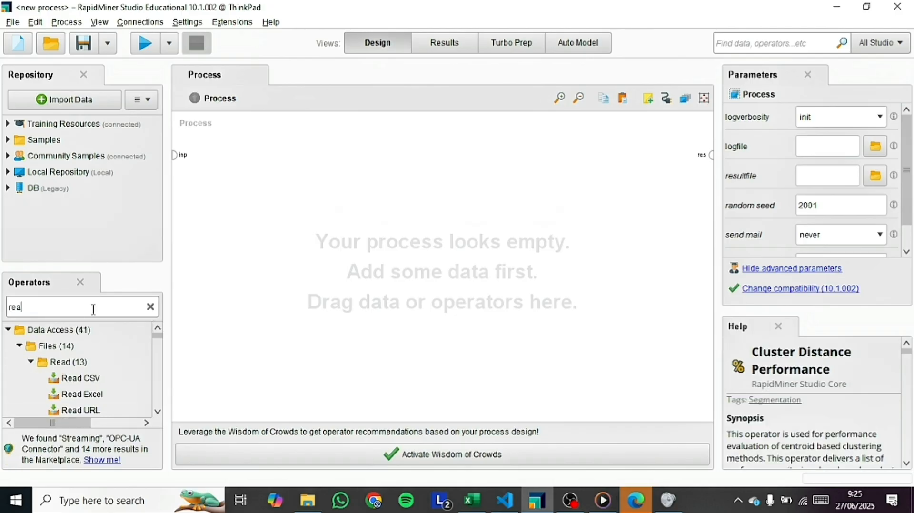
left_click_drag(80, 379, 300, 227)
Start the Read CSV import configuration and choose Iris.csv from the UAS FIX folder on DATA (D:) as the source.
double_click(286, 198)
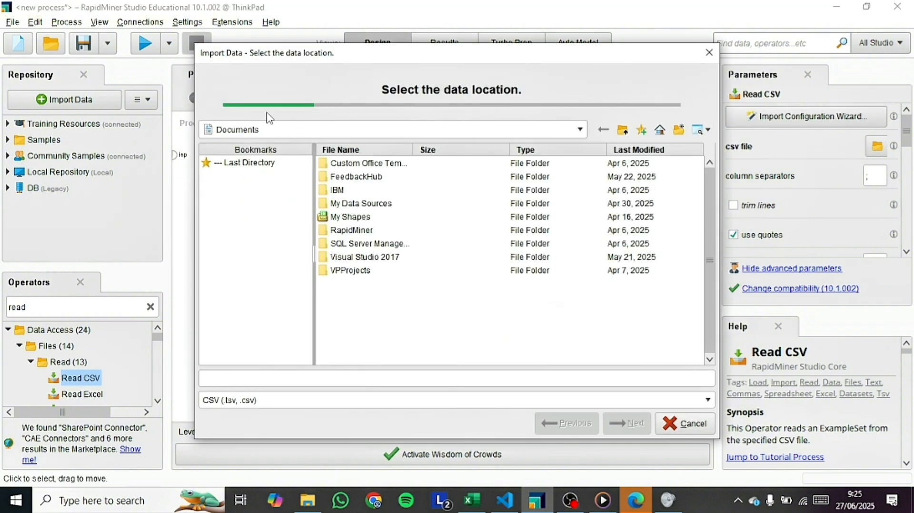
left_click(264, 129)
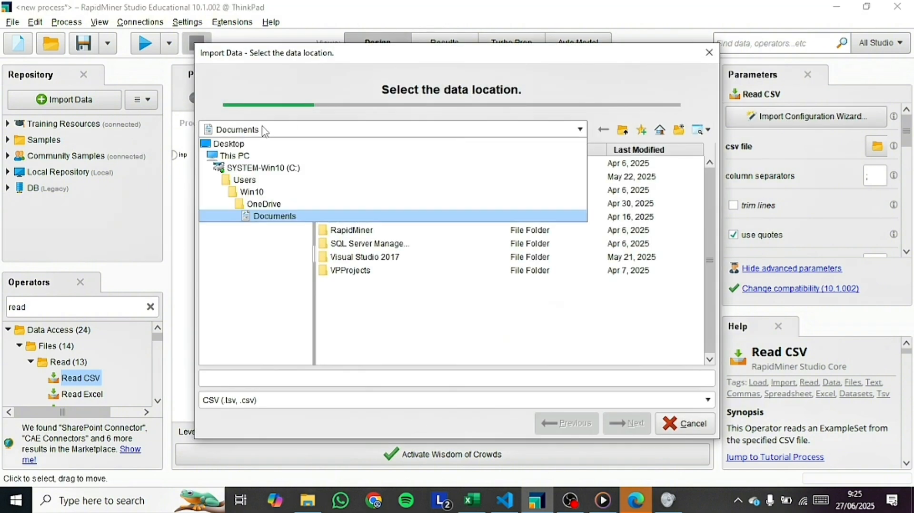
left_click(223, 157)
double_click(338, 178)
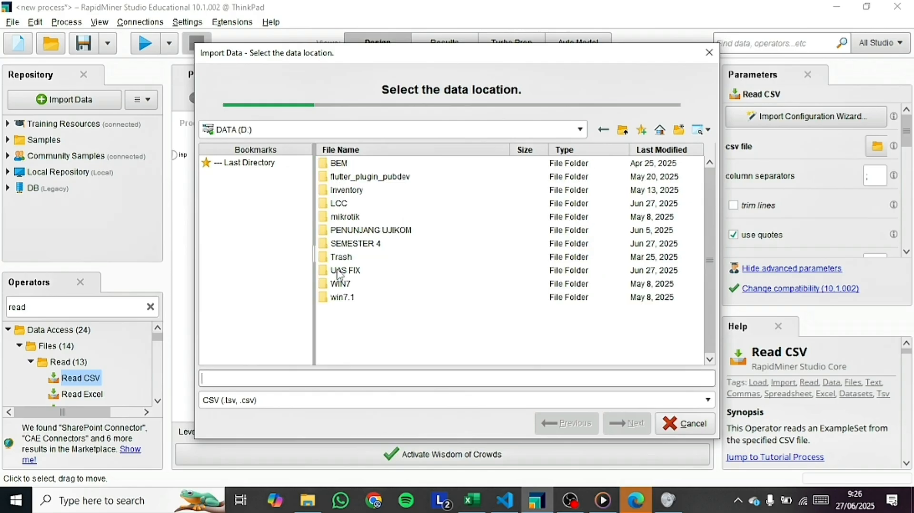
double_click(339, 270)
left_click(334, 179)
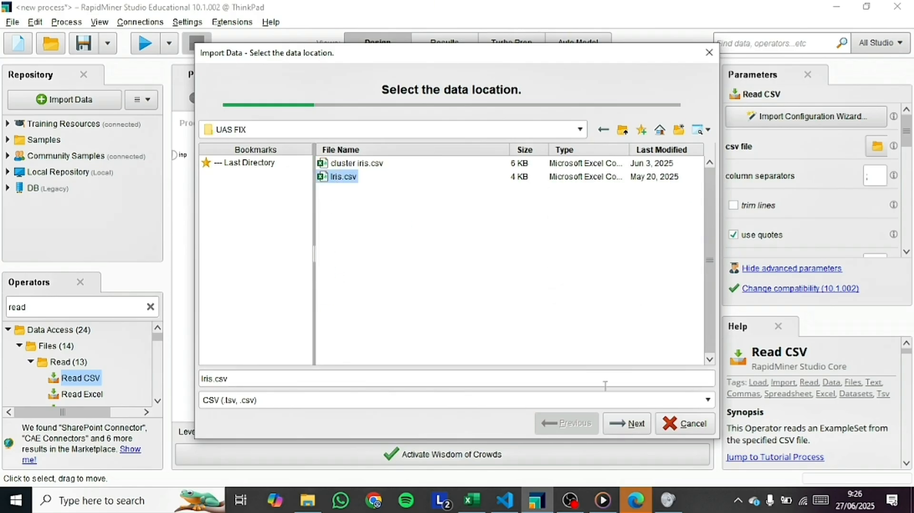
left_click(635, 423)
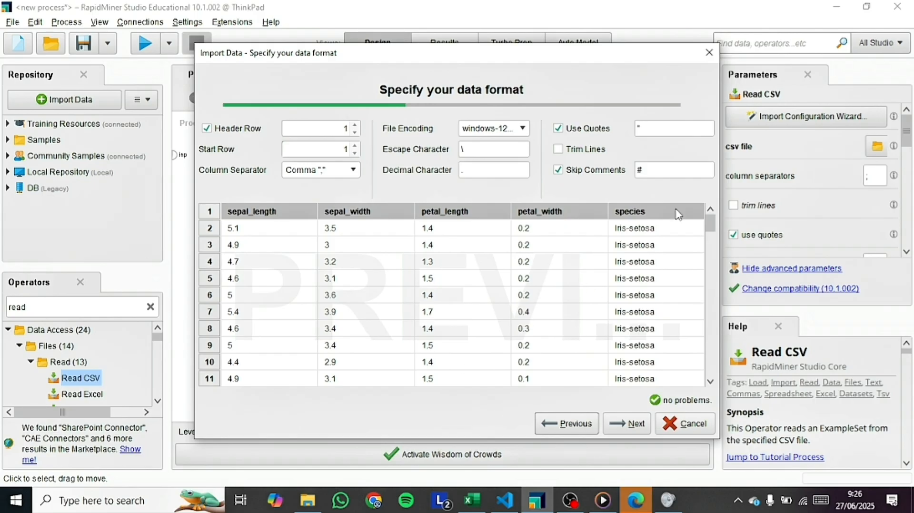
Review the species column in the import preview and accept the data format with header row 1 and comma separator.
left_click_drag(711, 224, 711, 205)
left_click(657, 228)
left_click(649, 249)
left_click_drag(648, 273, 647, 288)
left_click(678, 228)
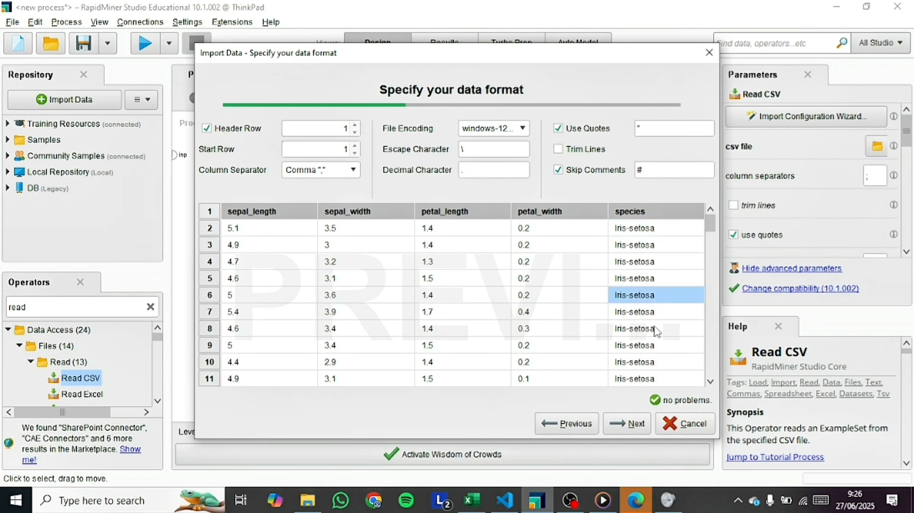
left_click(637, 425)
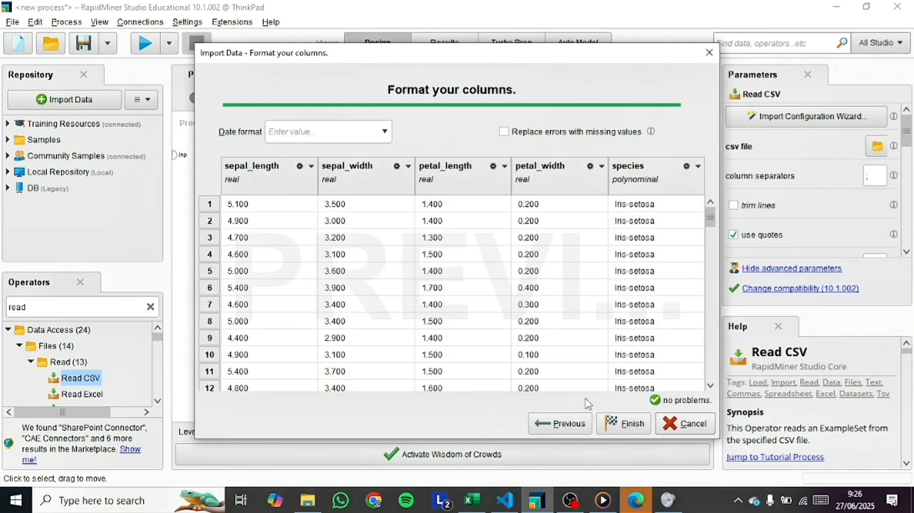
Assign the label role to the species column and finish the Iris.csv import.
left_click(698, 167)
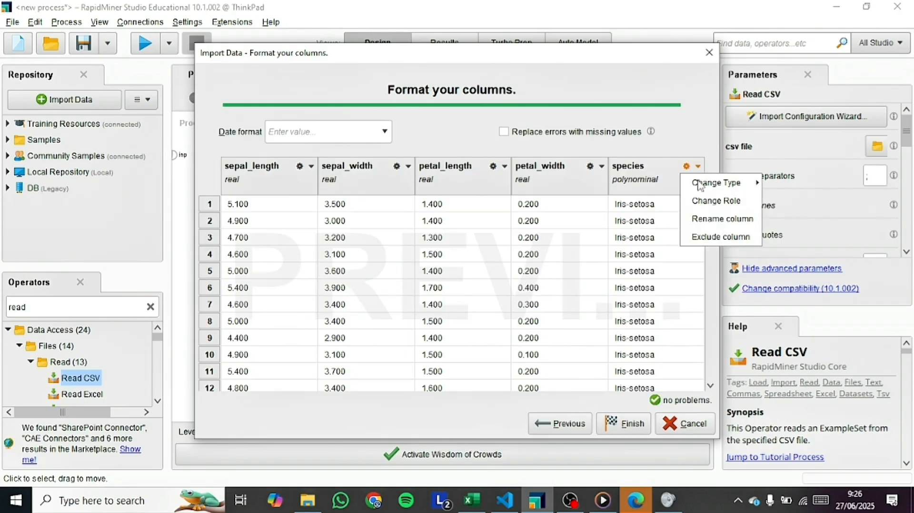
left_click(700, 200)
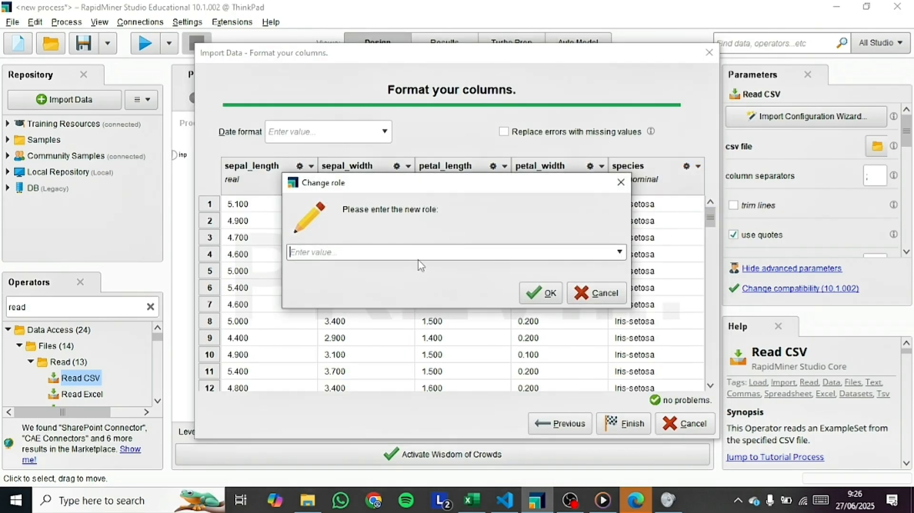
left_click(619, 253)
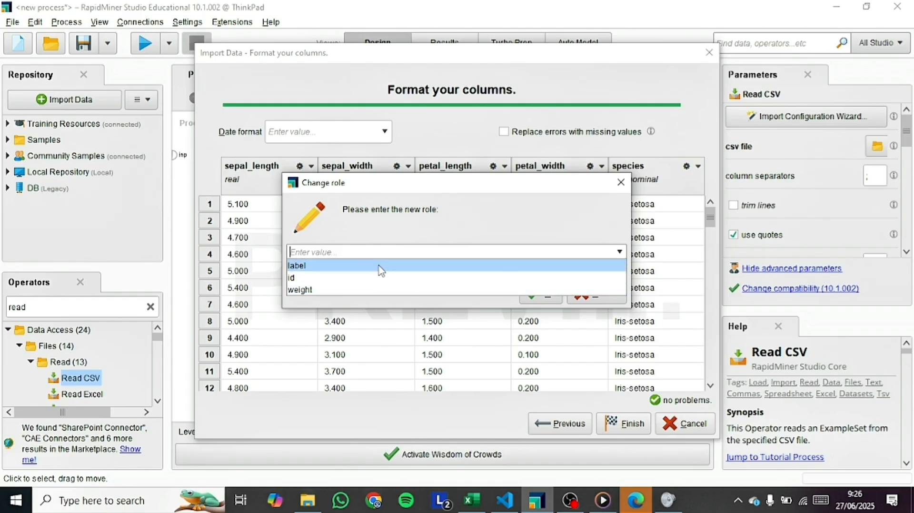
left_click(355, 265)
left_click(539, 295)
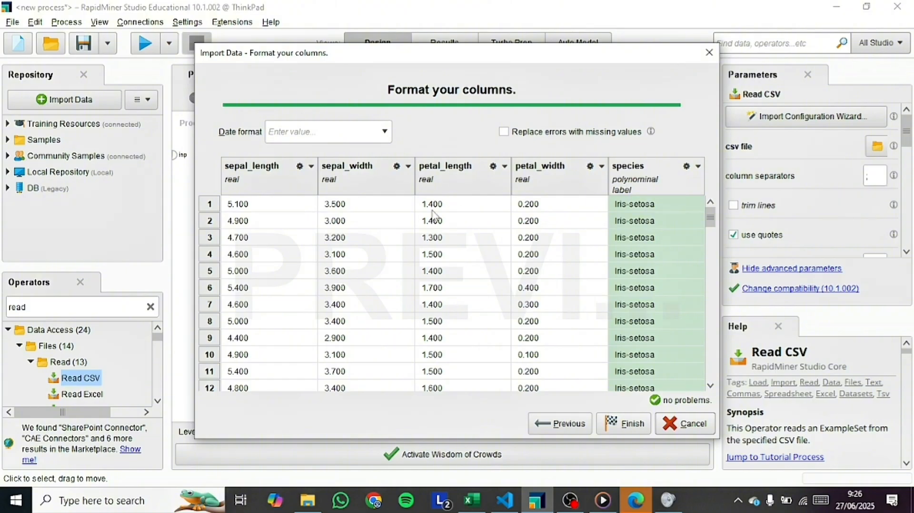
left_click(624, 423)
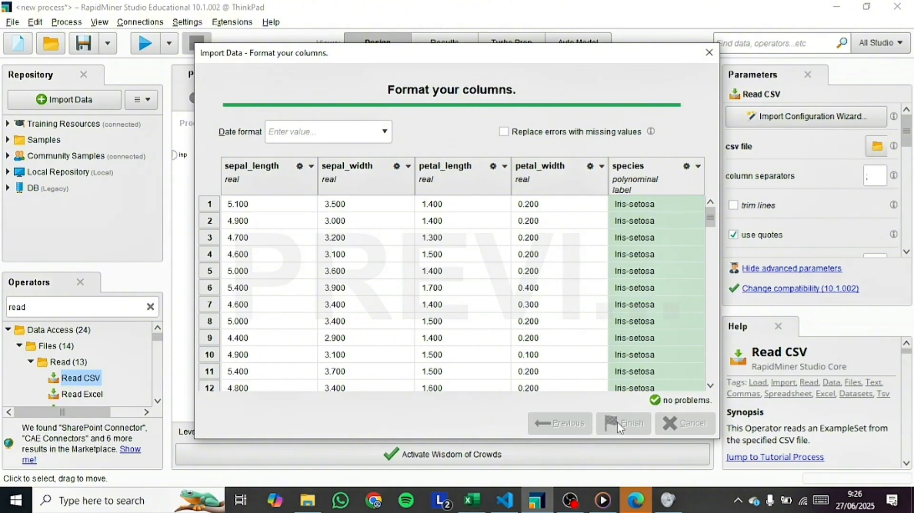
left_click(370, 210)
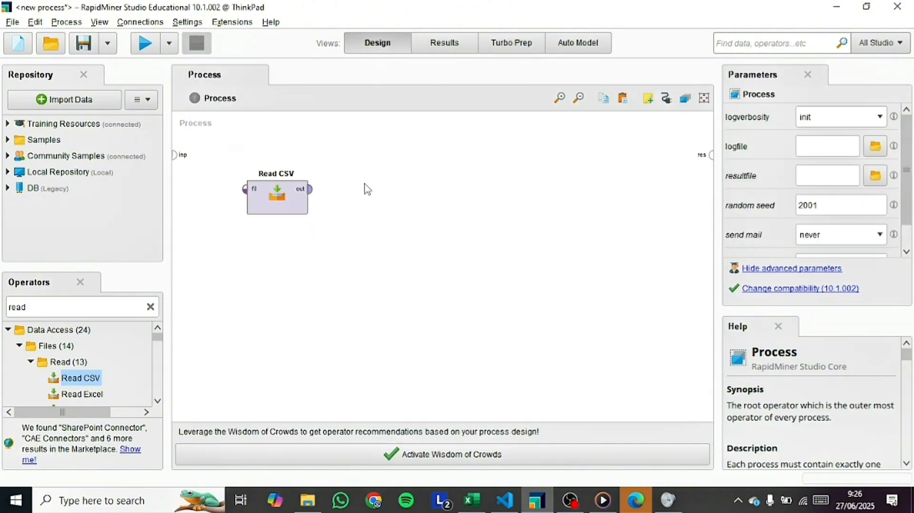
Search the operators for "k meas" and place a k-Means operator beside Read CSV.
left_click(7, 305)
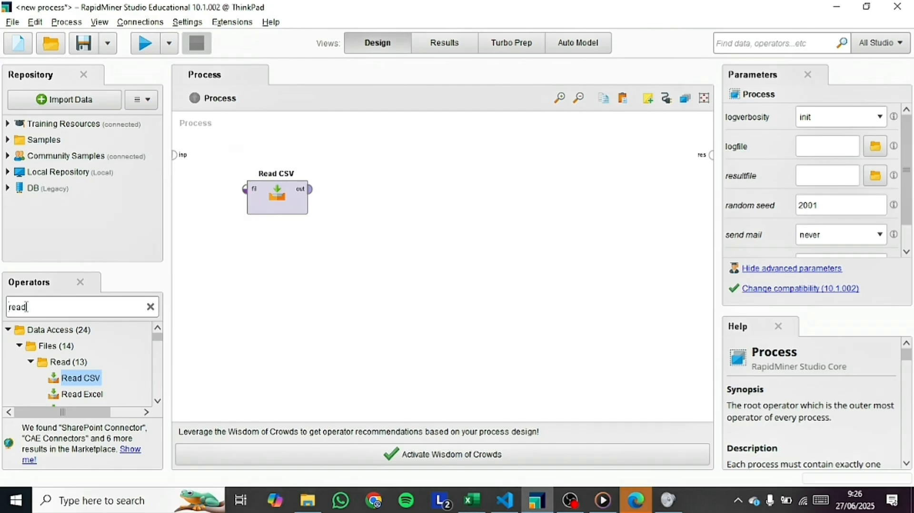
left_click_drag(55, 306, 2, 309)
type("k meas")
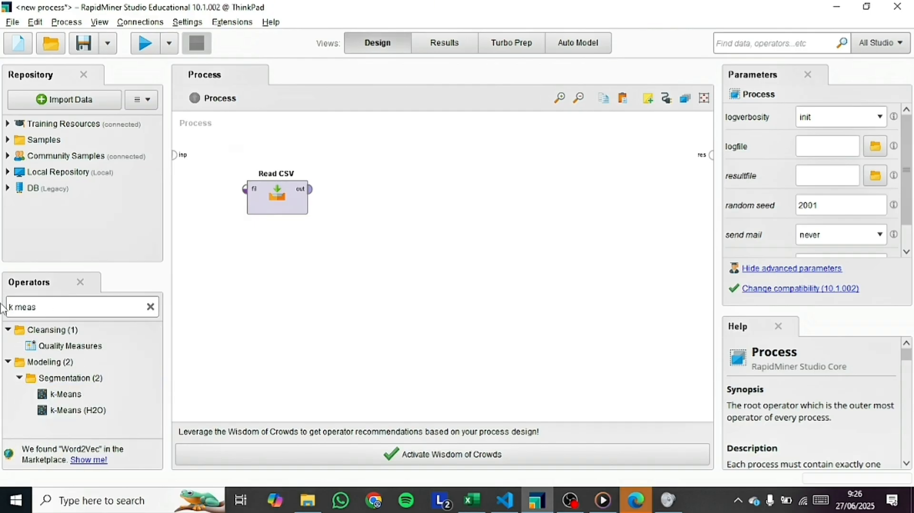
left_click_drag(71, 394, 385, 189)
Search the operators for "performance dista" and add Cluster Distance Performance after the Clustering operator.
left_click(100, 308)
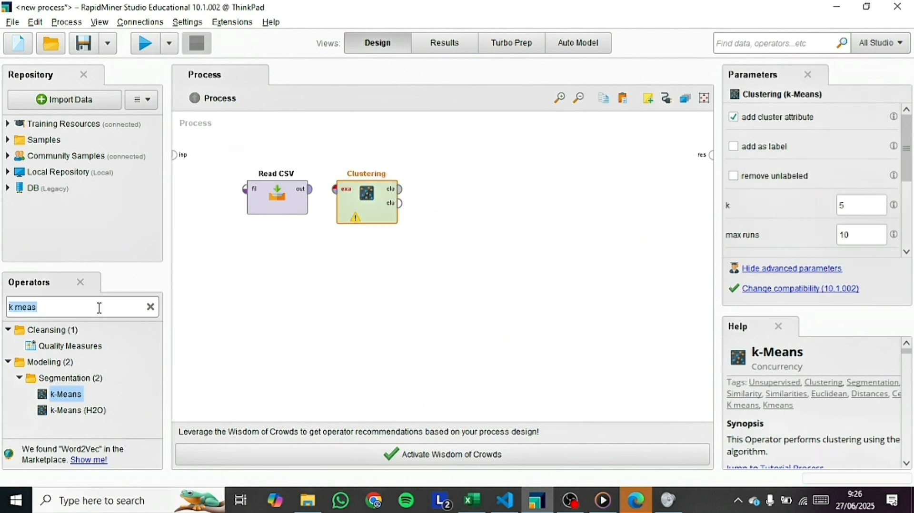
type("performa")
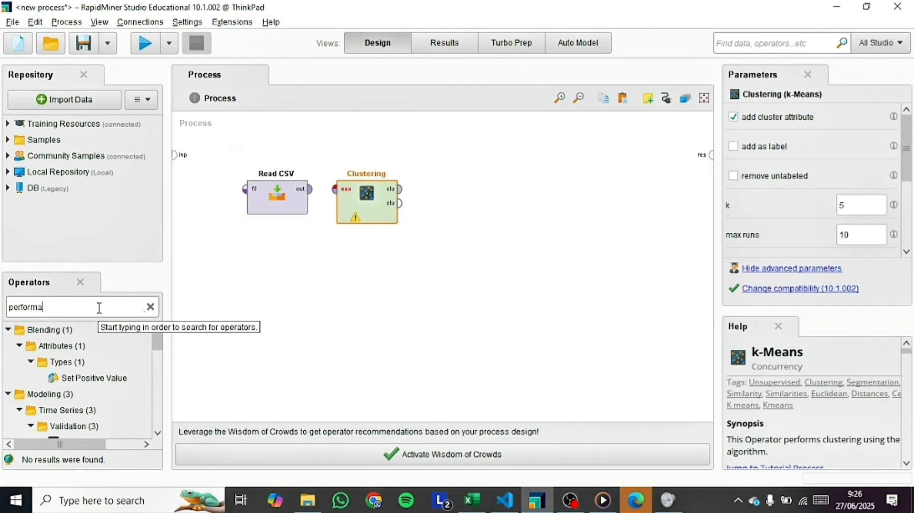
type("nce dista")
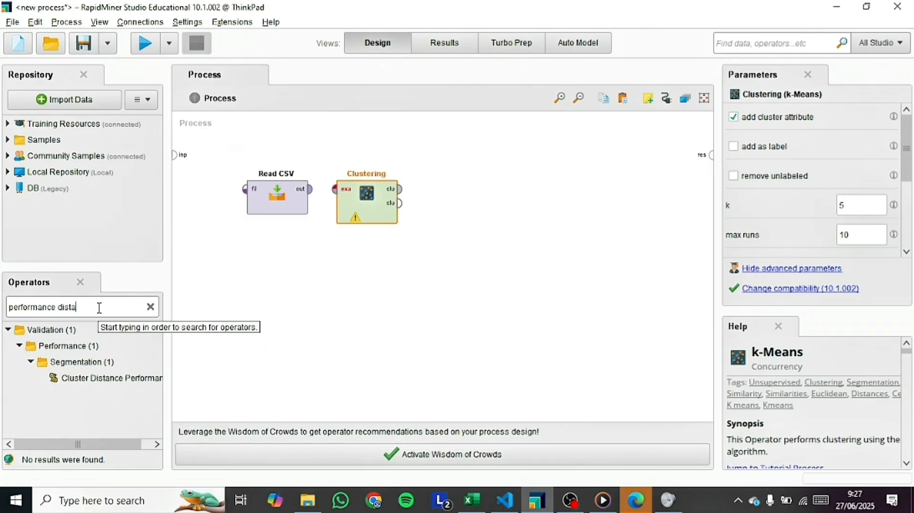
left_click_drag(109, 377, 532, 211)
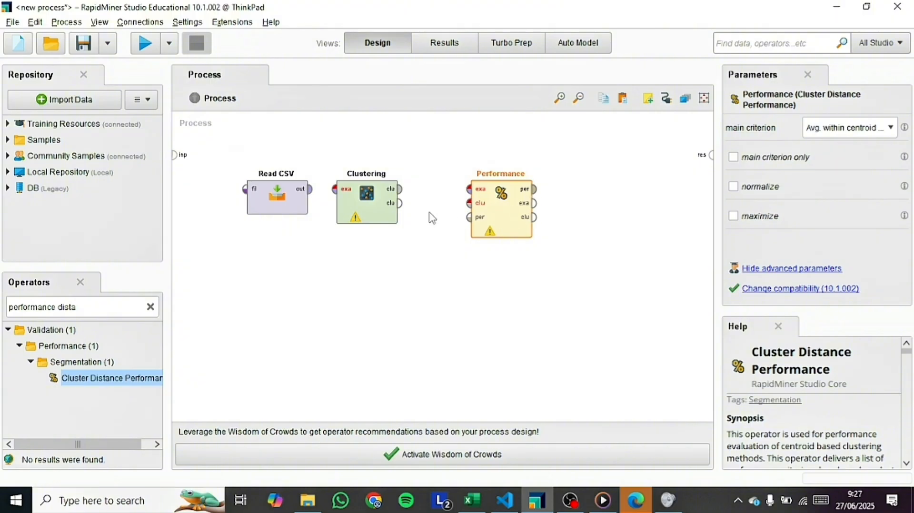
Connect Read CSV to Clustering, and link Clustering's cluster model and clustered set outputs to the clu and exa inputs of Performance.
left_click(375, 217)
left_click(394, 270)
left_click(395, 200)
left_click_drag(397, 202, 346, 197)
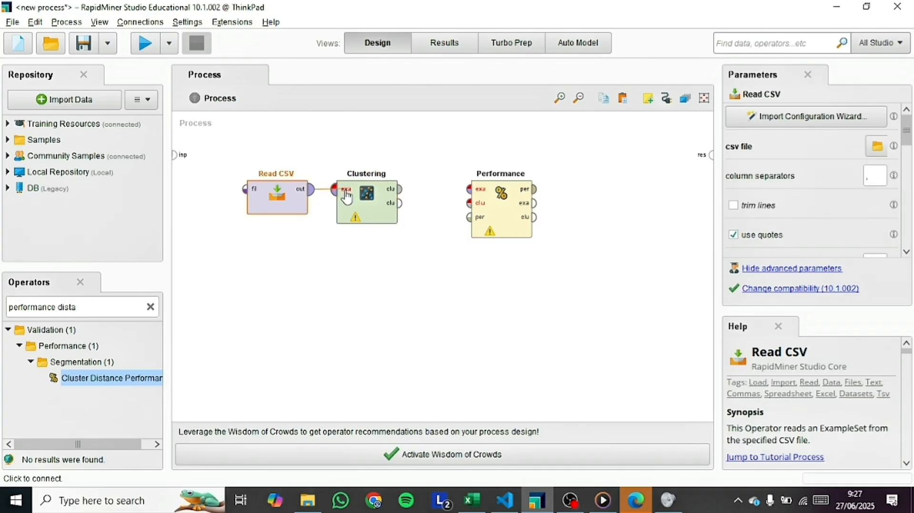
left_click(333, 193)
left_click_drag(400, 191, 469, 204)
left_click_drag(403, 209, 469, 190)
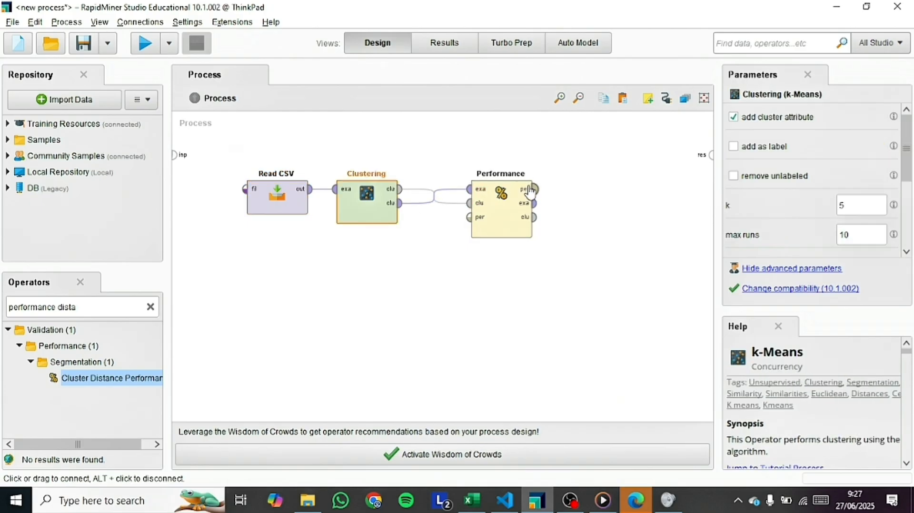
Connect the per, exa and clu outputs of Performance to the process result ports.
left_click(533, 190)
double_click(536, 190)
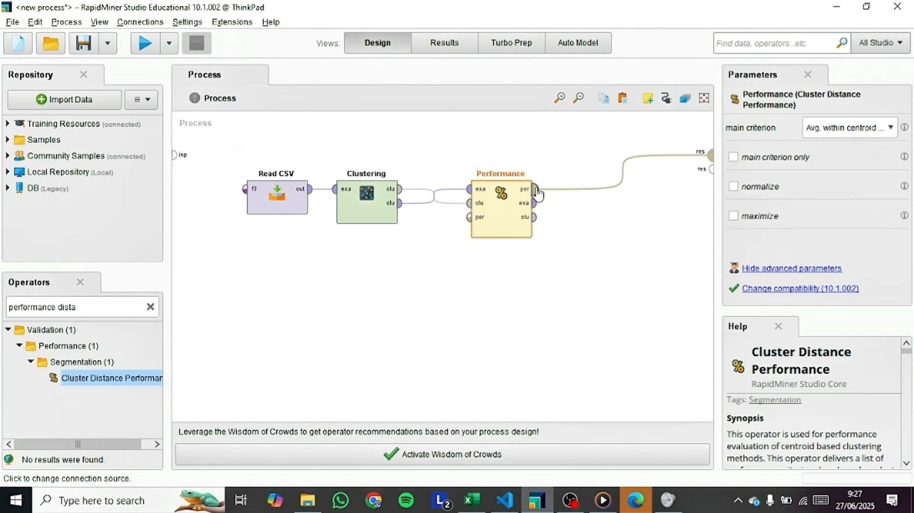
double_click(535, 204)
left_click(535, 217)
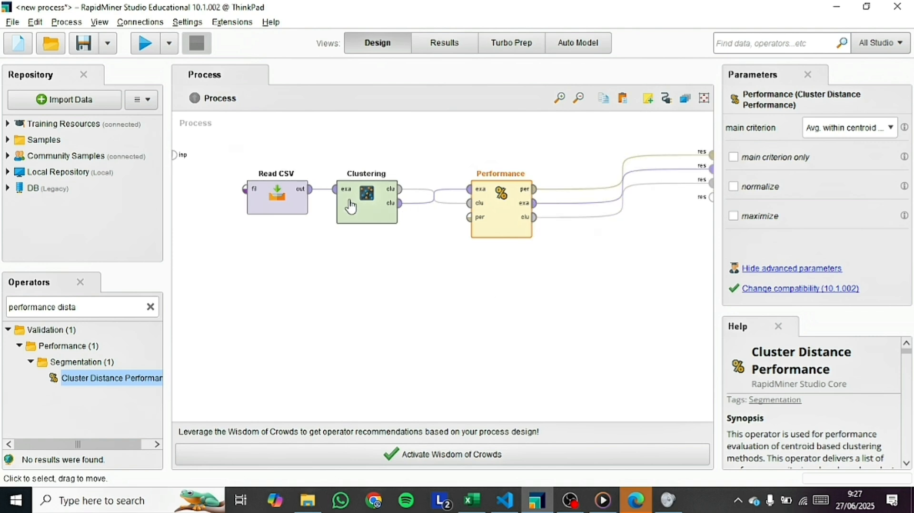
Set k to 3 for the k-Means Clustering operator and check its remaining parameters.
left_click(281, 202)
mouse_move(280, 202)
left_mouse_down()
mouse_move(236, 202)
mouse_move(286, 207)
left_mouse_up()
left_click(374, 214)
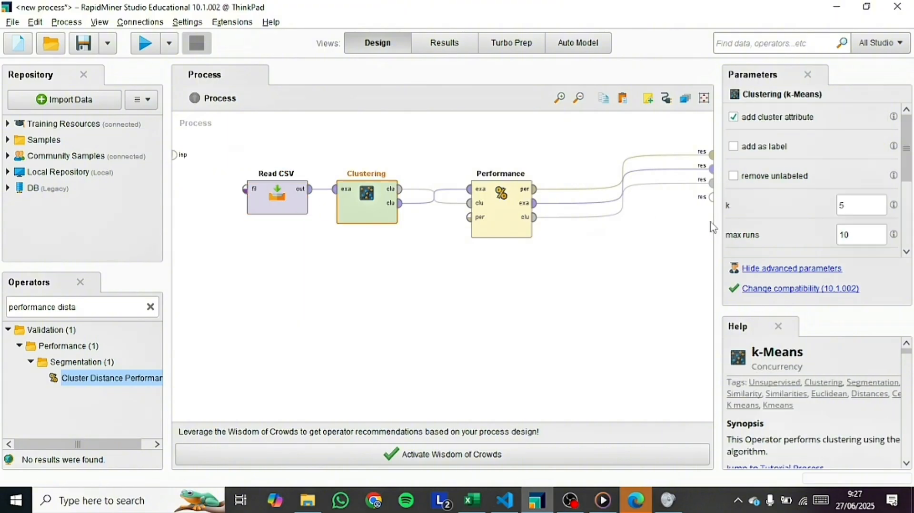
double_click(850, 205)
scroll(815, 214, "down", 3)
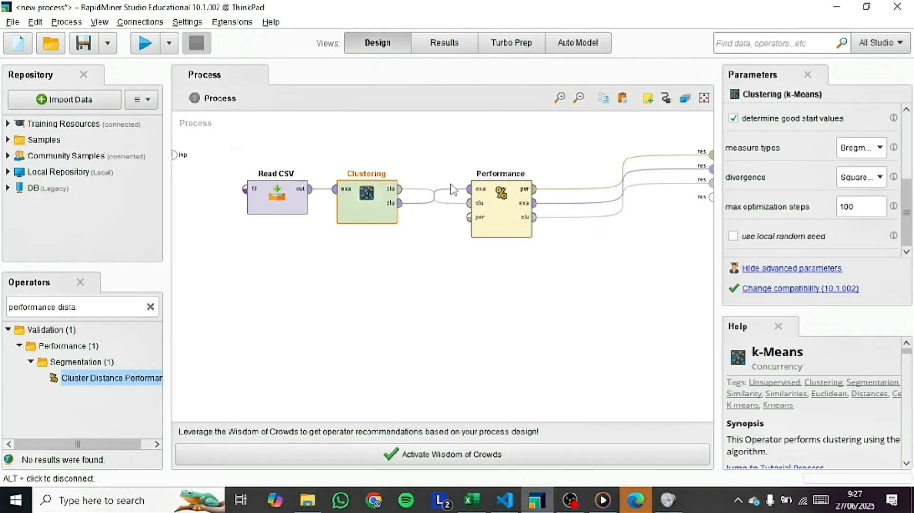
scroll(838, 200, "up", 3)
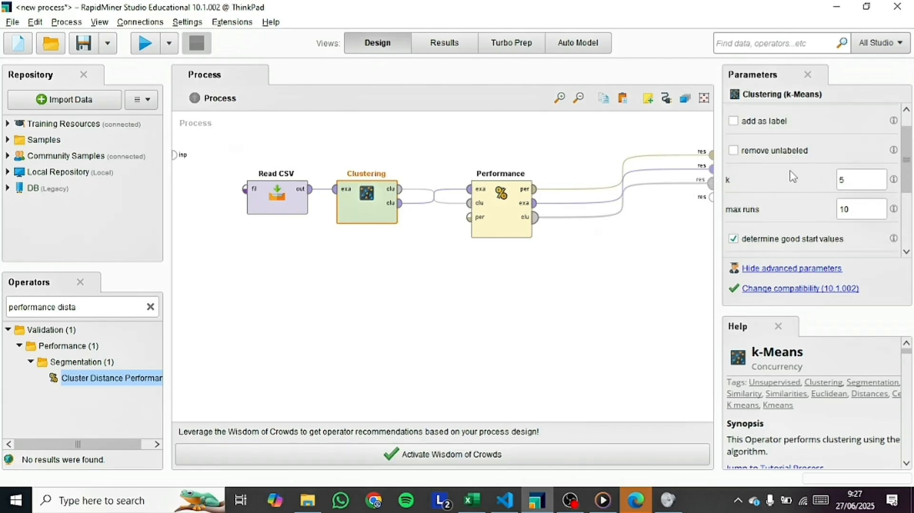
double_click(852, 205)
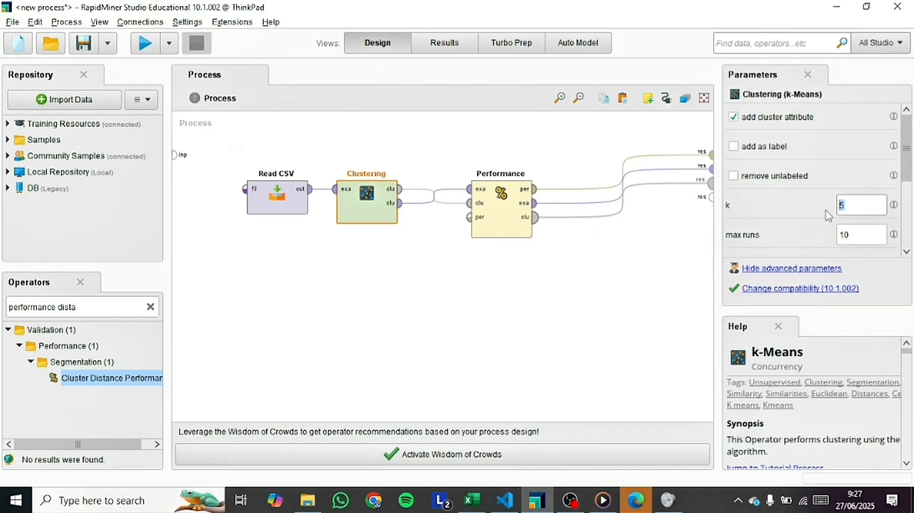
left_click(508, 230)
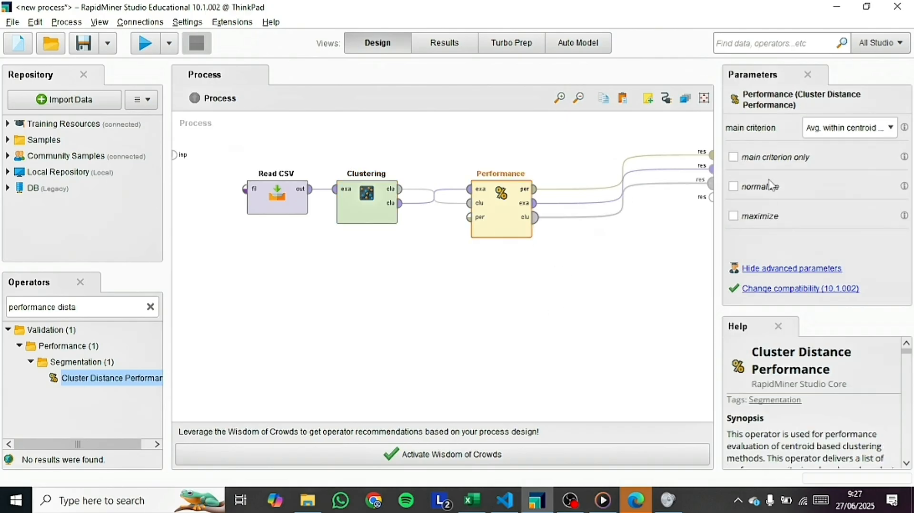
left_click(358, 203)
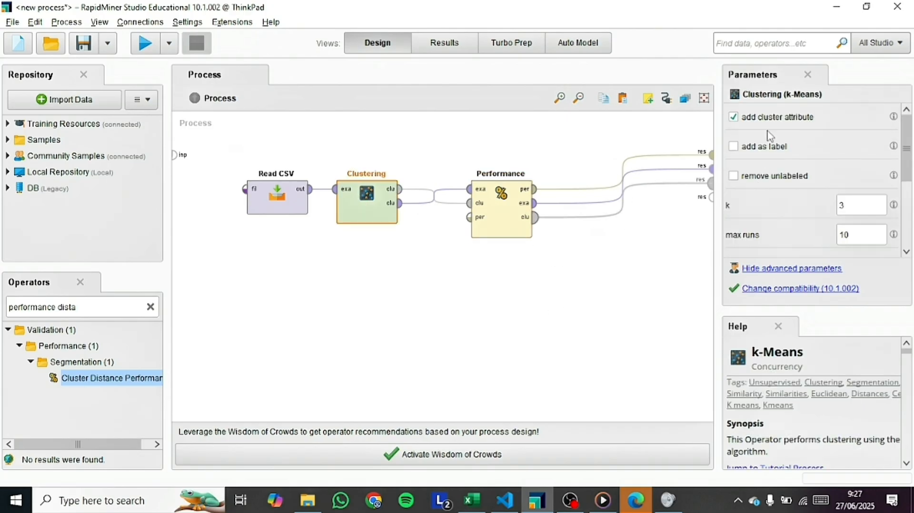
scroll(793, 183, "down", 5)
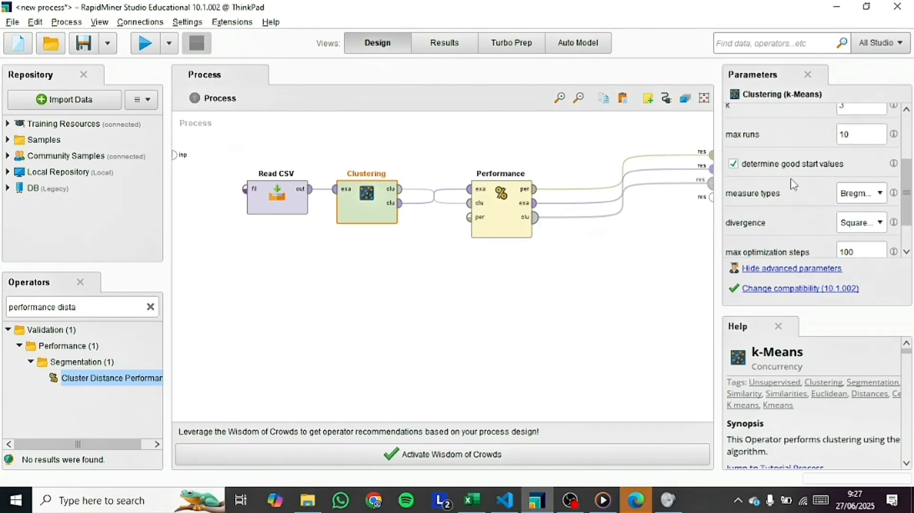
scroll(827, 178, "up", 1)
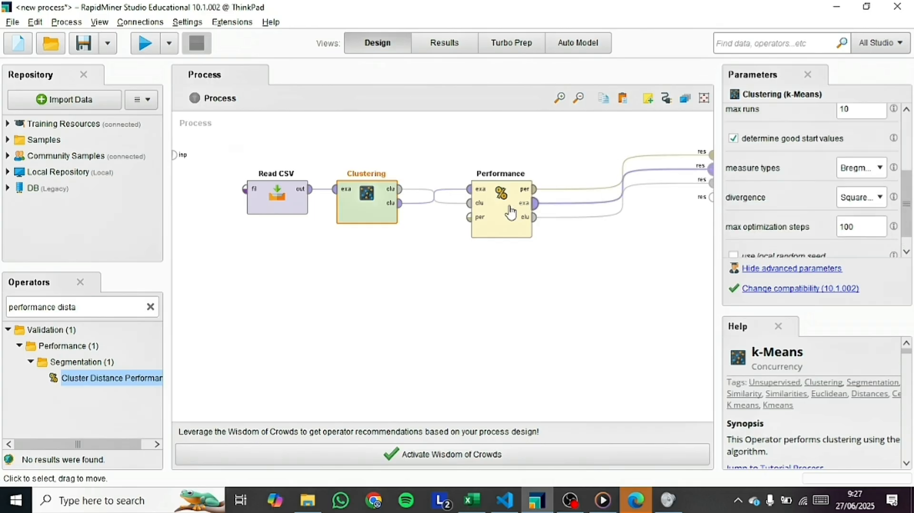
Space the Performance and Clustering operators farther from Read CSV and run the process.
left_click(500, 204)
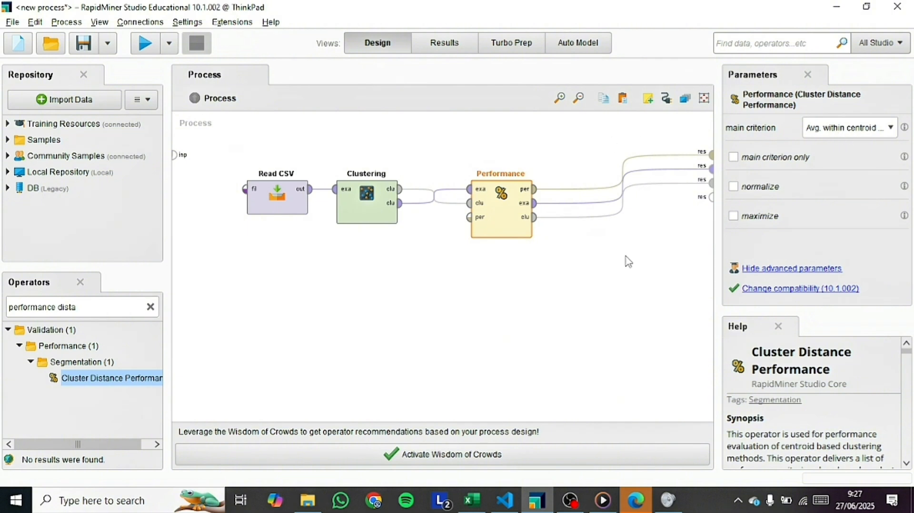
left_click_drag(528, 233, 574, 234)
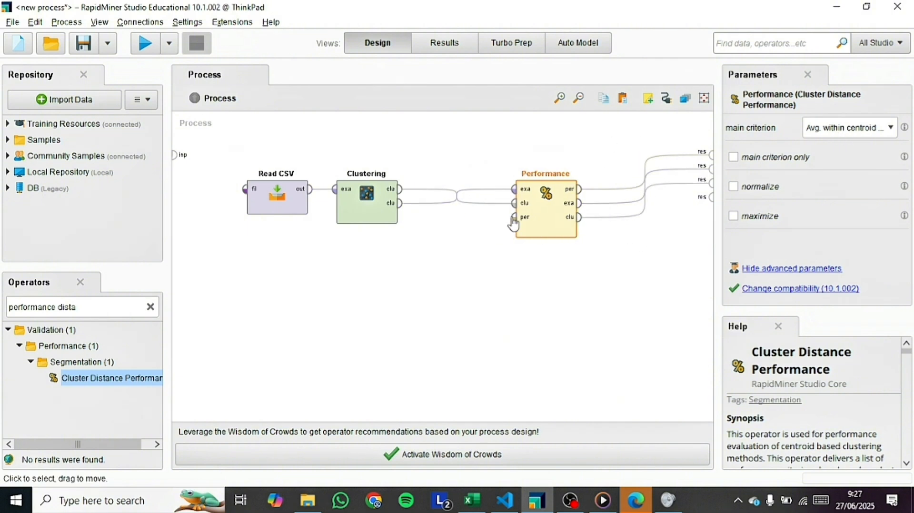
left_click_drag(367, 207, 395, 215)
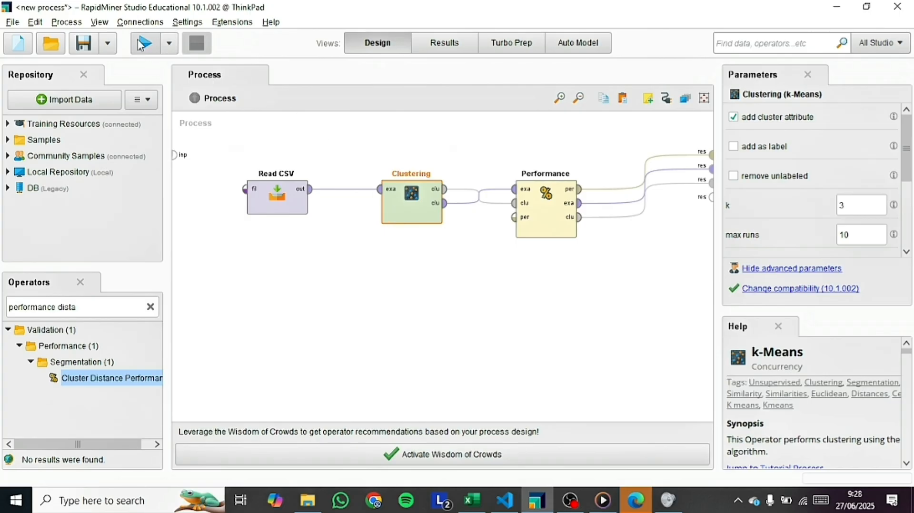
left_click(138, 45)
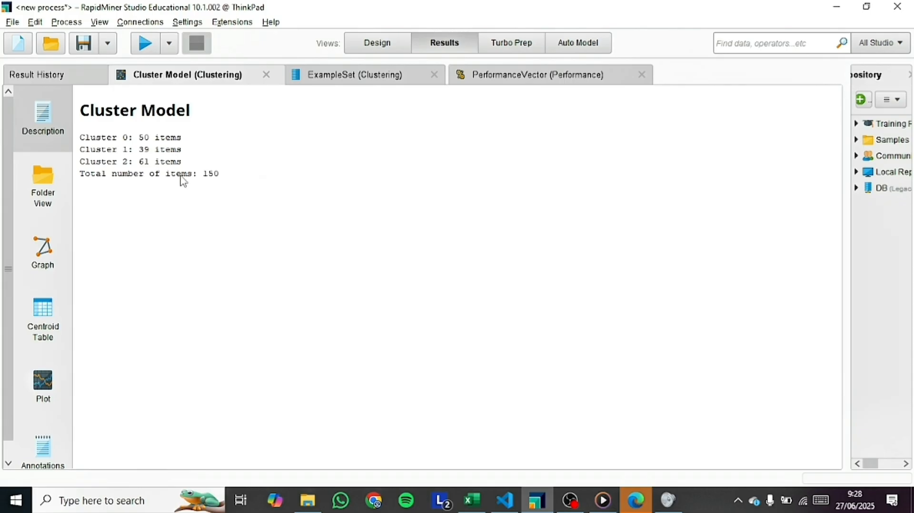
Compare the Cluster Model item counts with Banyak C1, C2 and C3 on Excel's ITERASI 4 sheet, and return to RapidMiner.
left_click_drag(228, 187, 51, 135)
left_click(154, 193)
left_click_drag(122, 136, 133, 165)
left_click(133, 164)
key("alt+Tab")
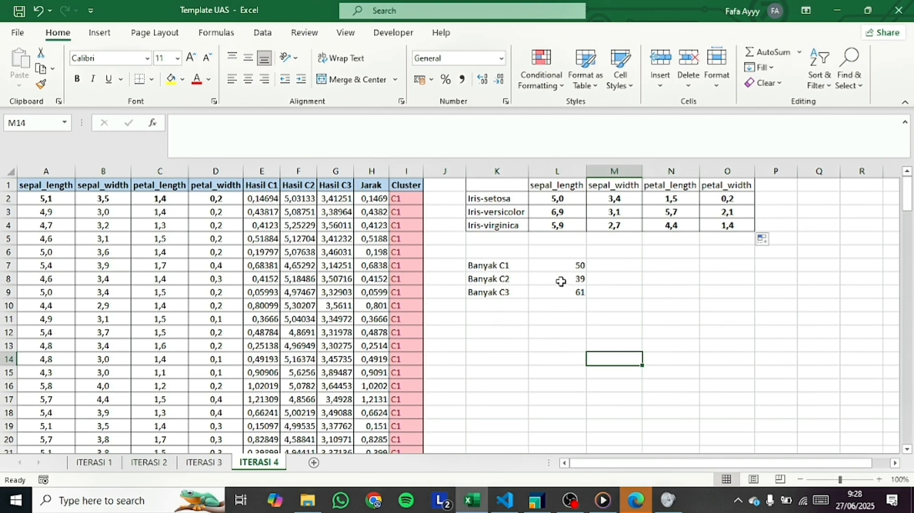
key("alt+Tab")
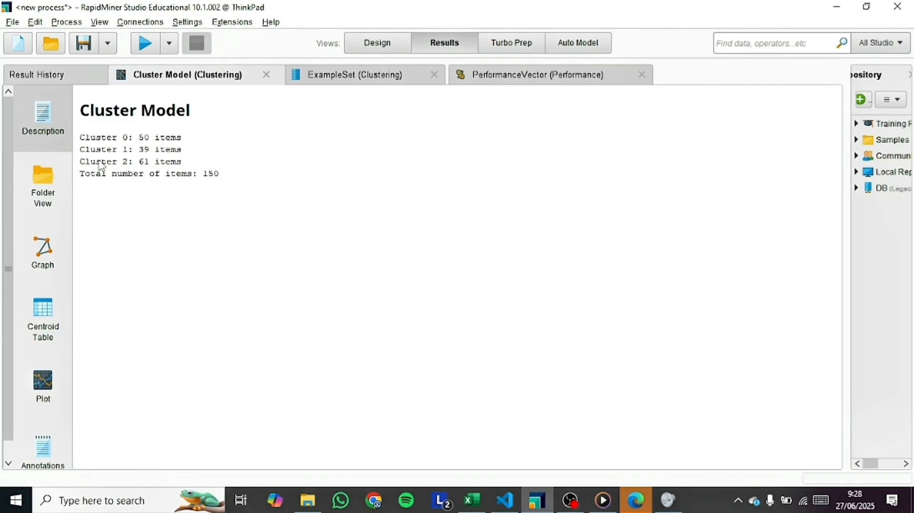
Examine the cluster folders, centroid table, clustered ExampleSet and its scatter plot, and switch back to Excel.
left_click(42, 187)
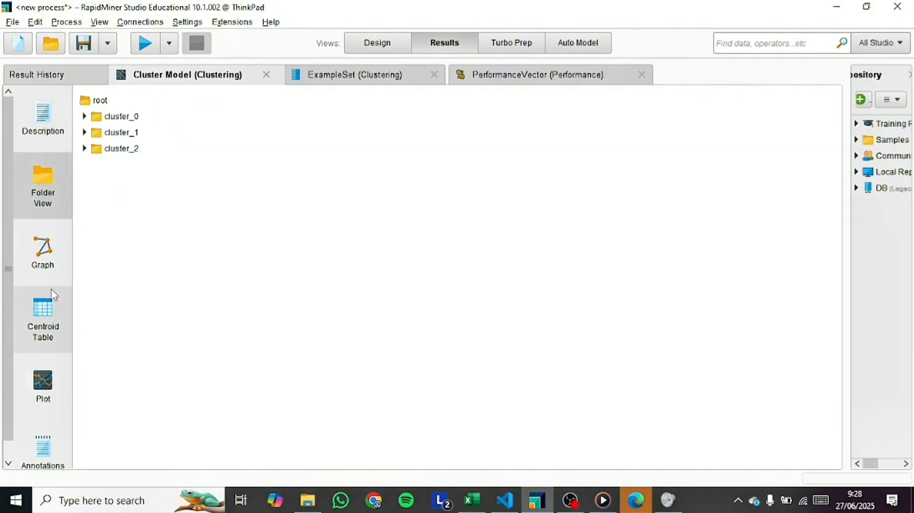
left_click(52, 322)
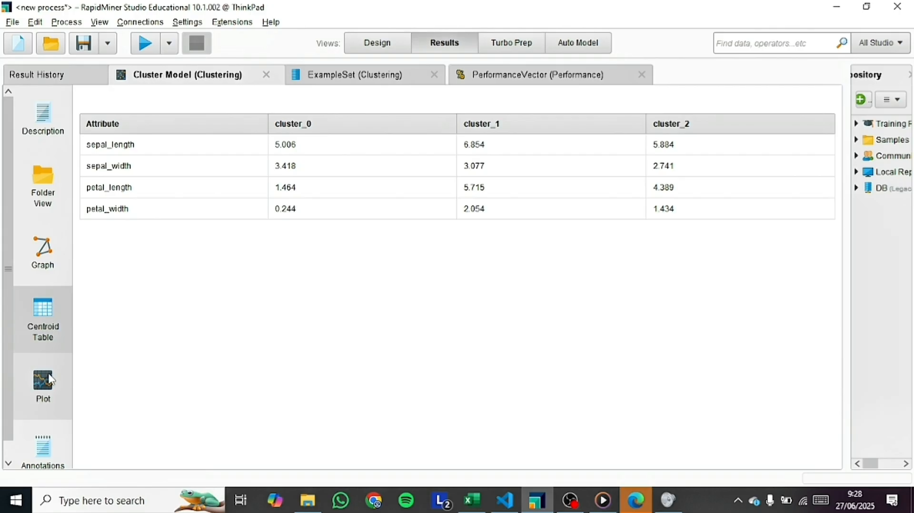
left_click(335, 84)
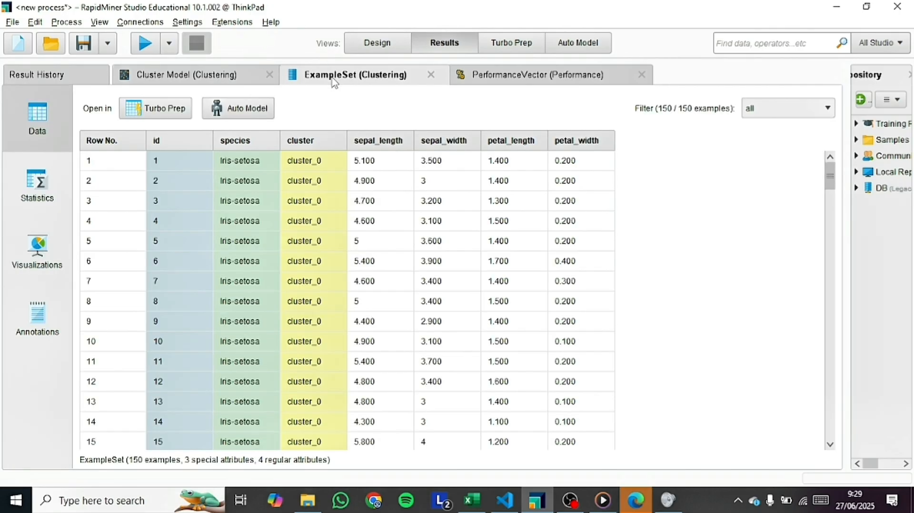
left_click(29, 231)
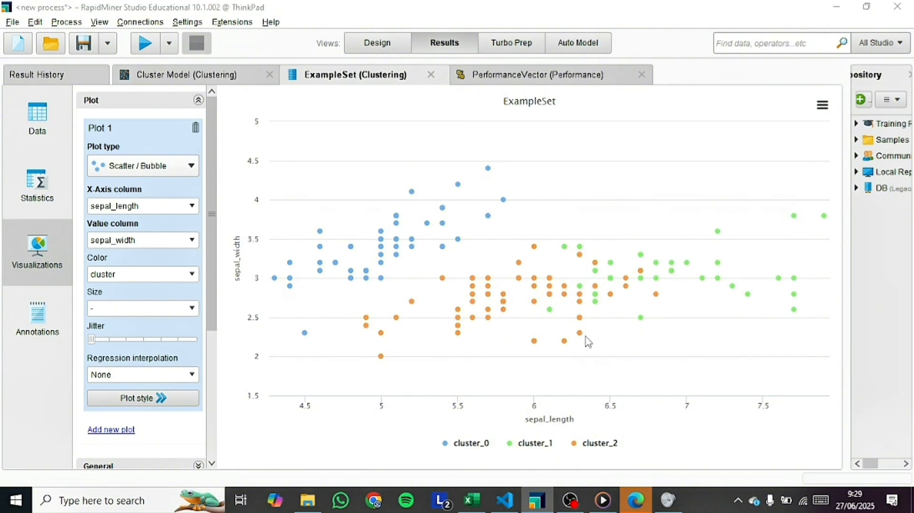
key("alt+Tab")
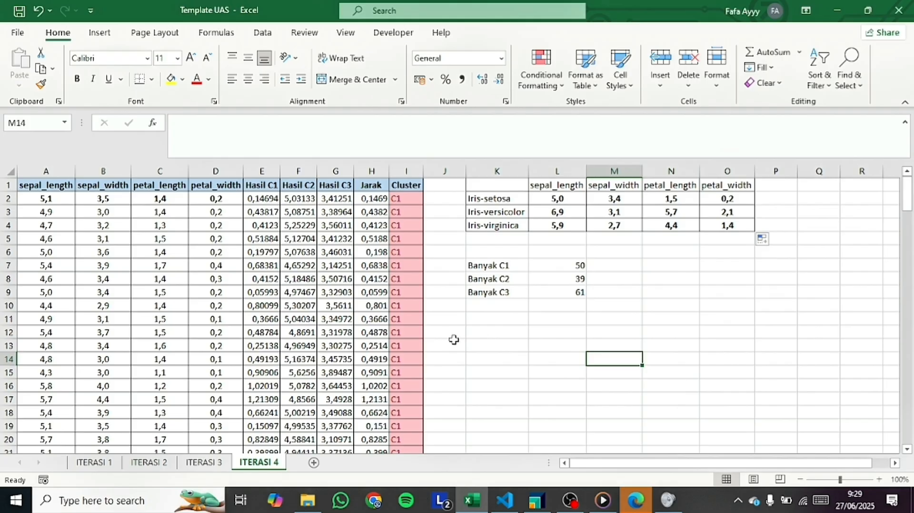
Compare the Banyak C1, C2 and C3 counts across the ITERASI 1 to ITERASI 4 sheets.
left_click(203, 463)
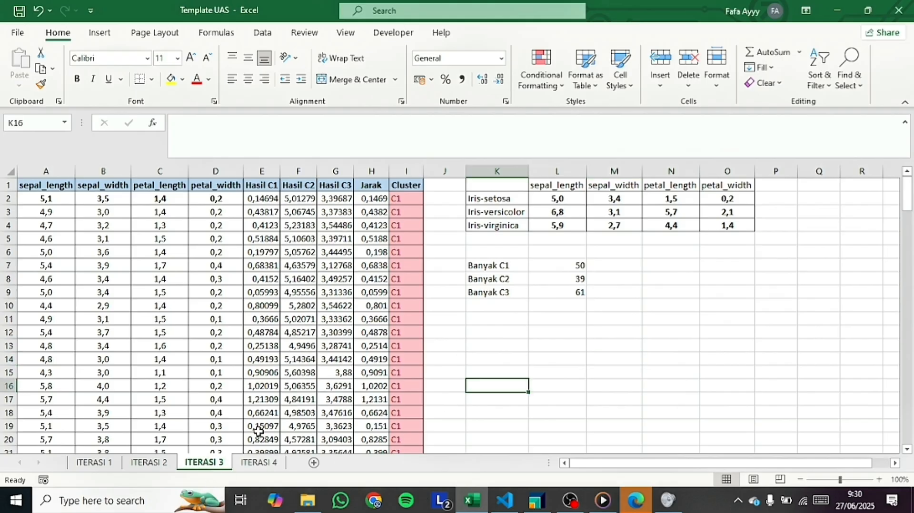
left_click(149, 463)
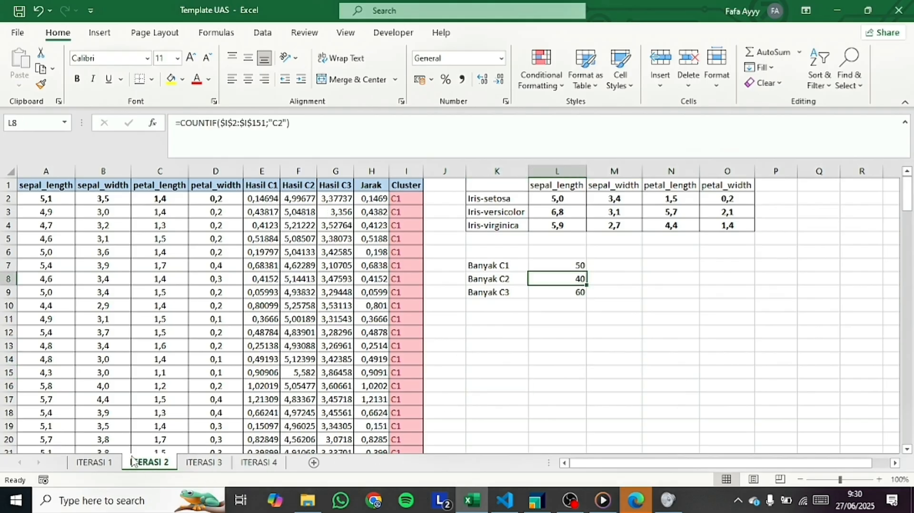
left_click(95, 462)
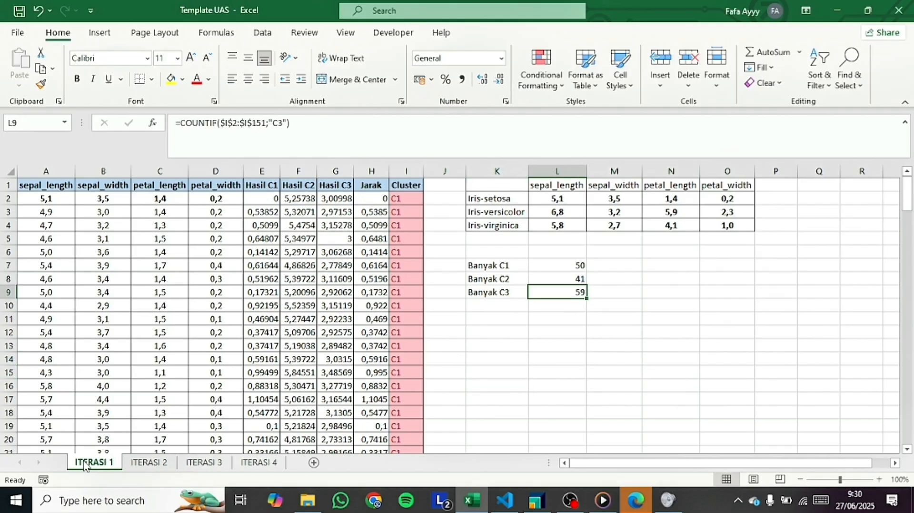
left_click(143, 463)
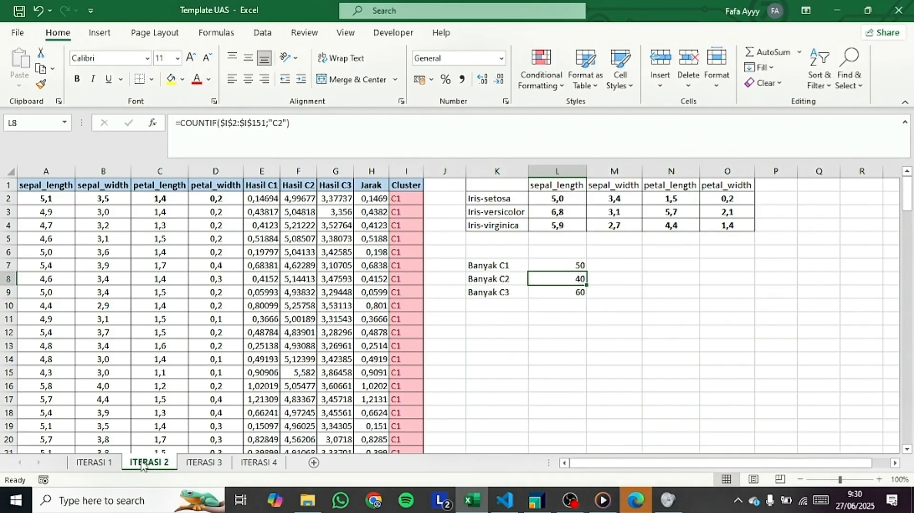
left_click(206, 463)
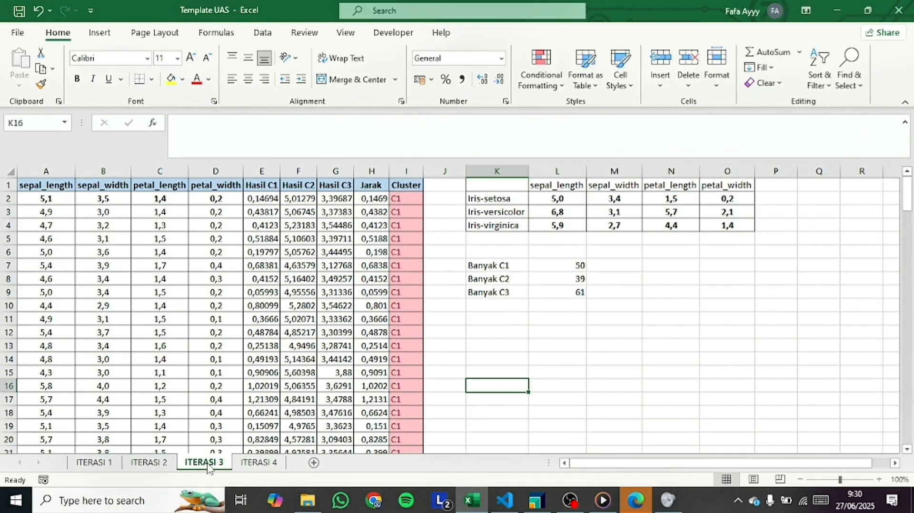
left_click(264, 463)
Switch to the K-MEANS.ipynb notebook in Visual Studio Code and go to its Read Dataset section.
key("alt+Tab")
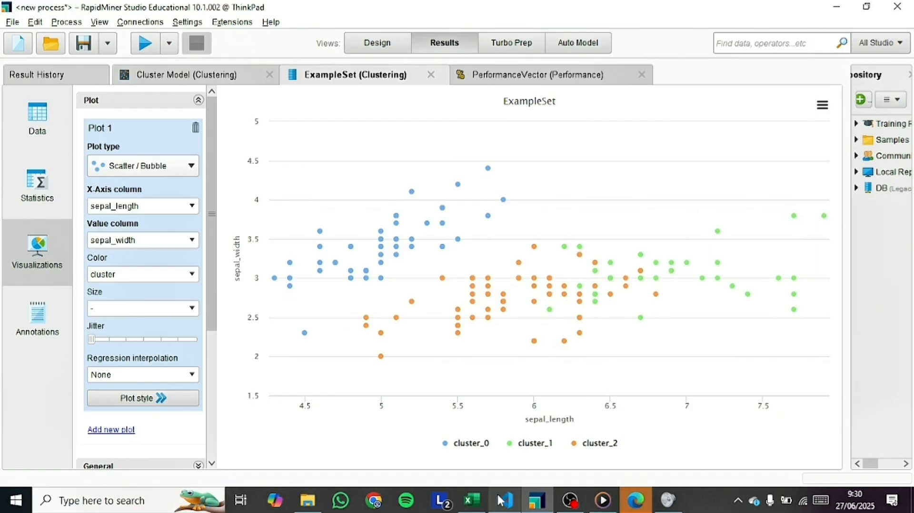
mouse_move(509, 508)
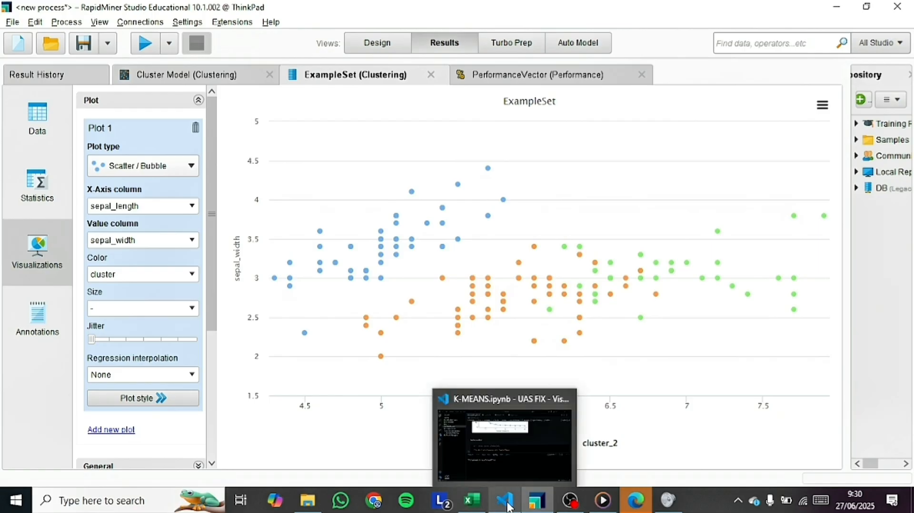
left_click(514, 403)
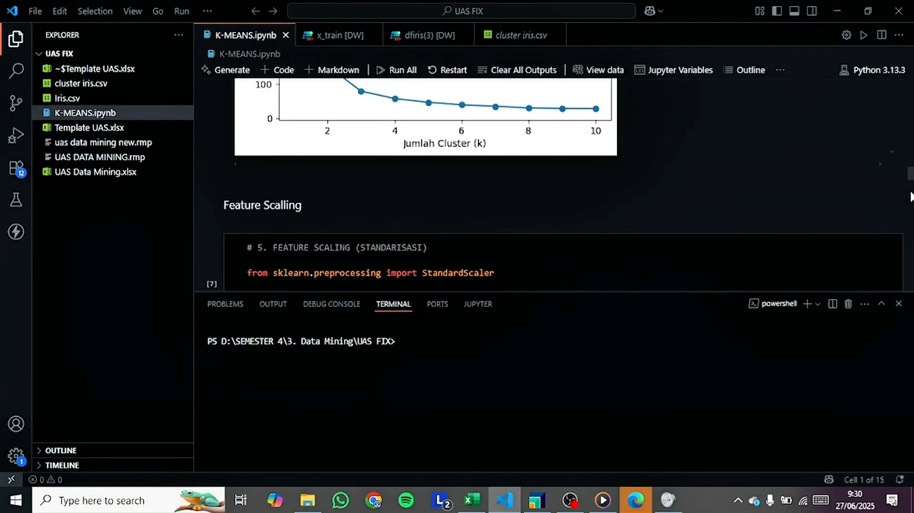
left_click_drag(911, 185, 900, 91)
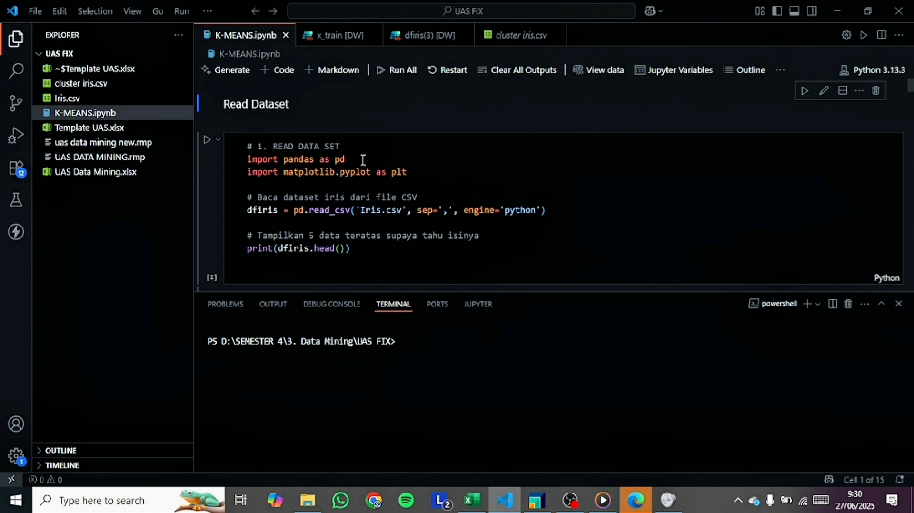
Examine the pandas and matplotlib.pyplot import lines in the Read Dataset code cell.
left_click_drag(361, 159, 248, 159)
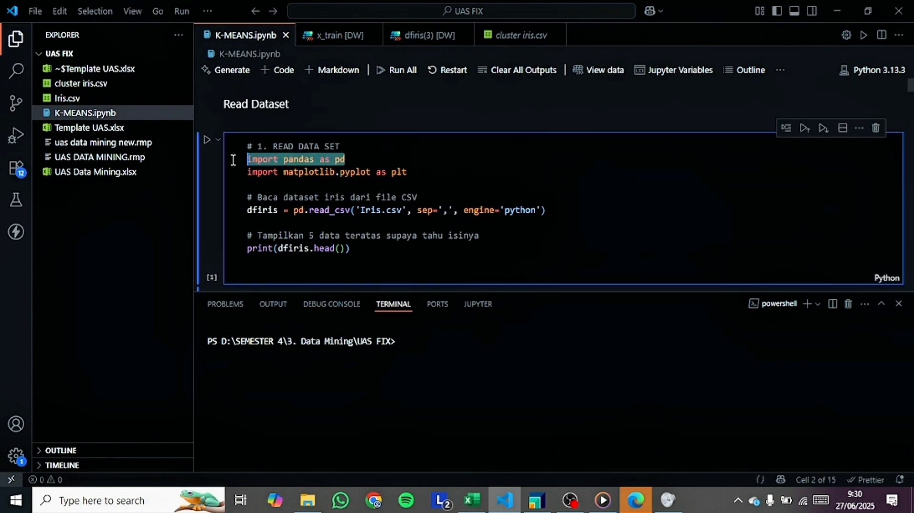
left_click(430, 186)
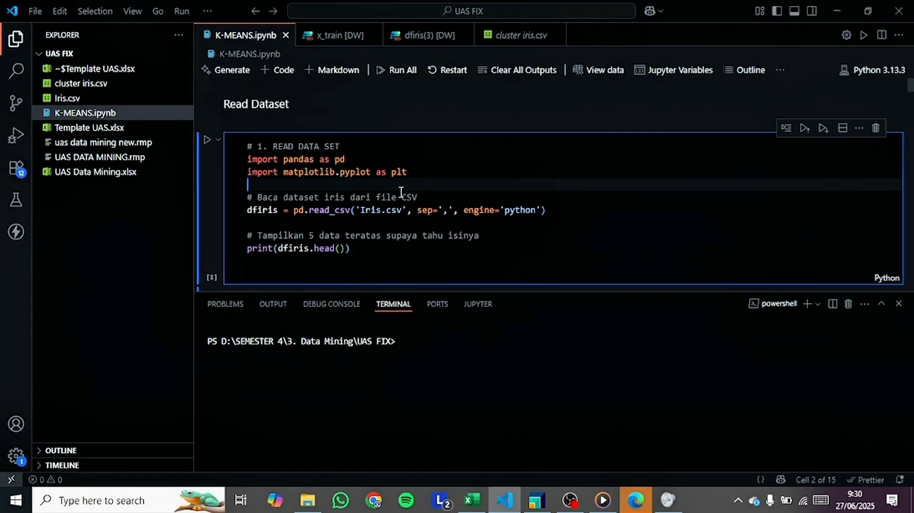
scroll(400, 190, "down", 6)
scroll(401, 191, "up", 4)
scroll(401, 192, "up", 3)
scroll(401, 192, "down", 1)
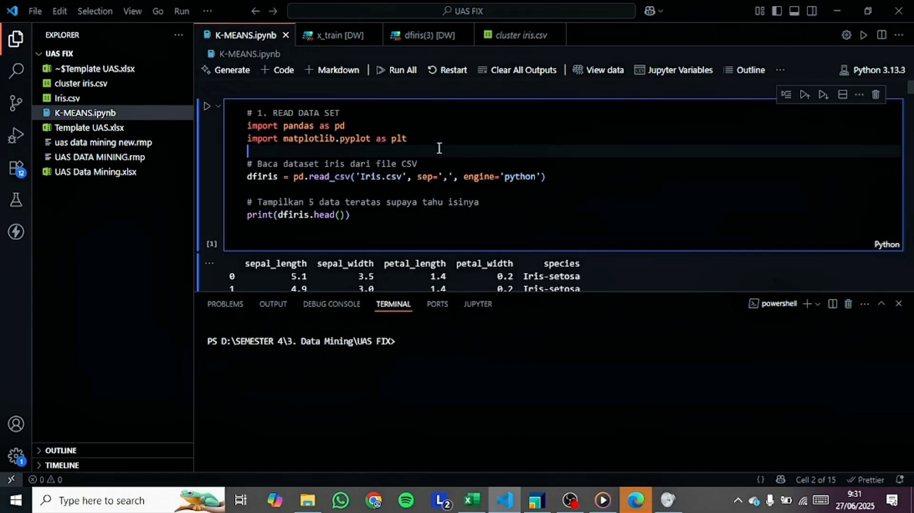
left_click_drag(407, 138, 248, 125)
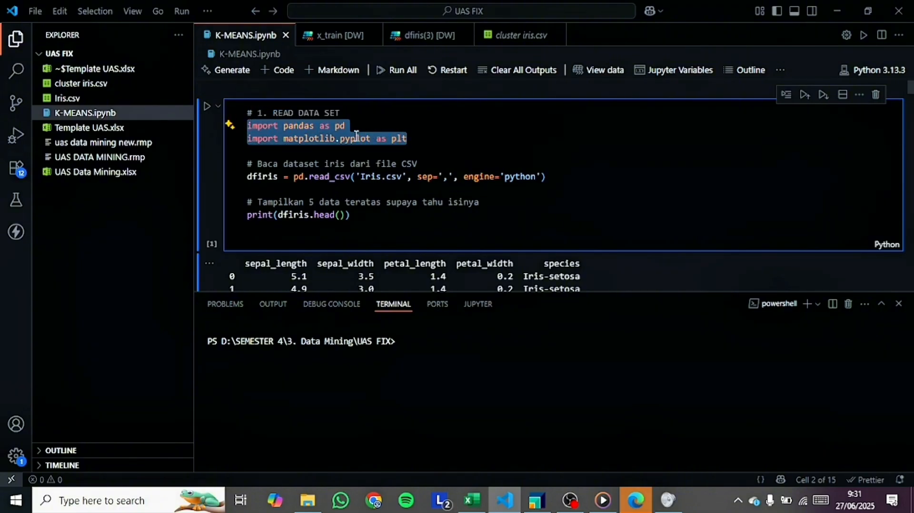
left_click(372, 138)
left_click_drag(419, 139, 251, 125)
left_click(299, 126)
left_click_drag(419, 139, 247, 119)
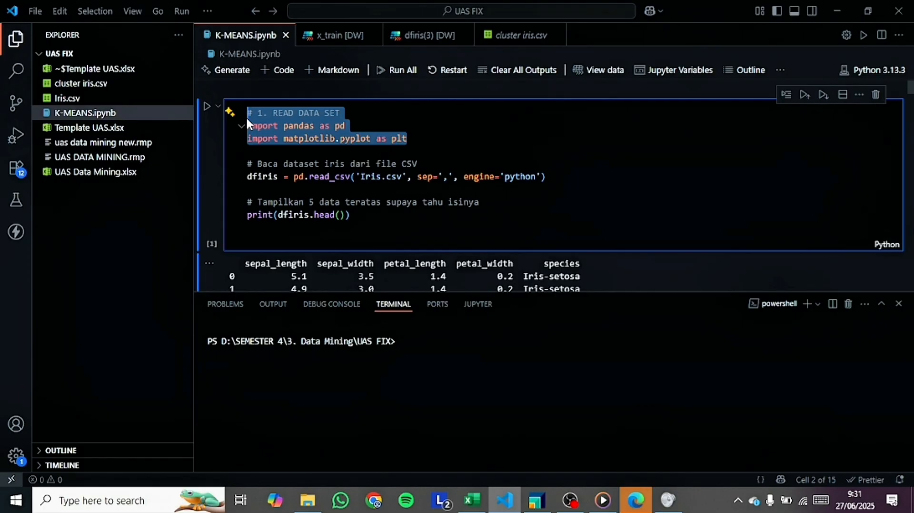
left_click(293, 149)
left_click(339, 124)
left_click_drag(345, 126, 247, 126)
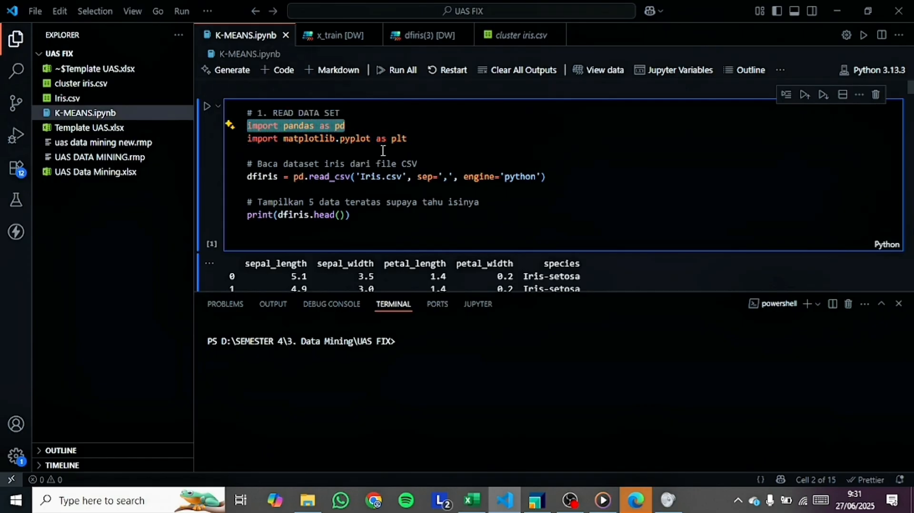
left_click_drag(414, 138, 253, 138)
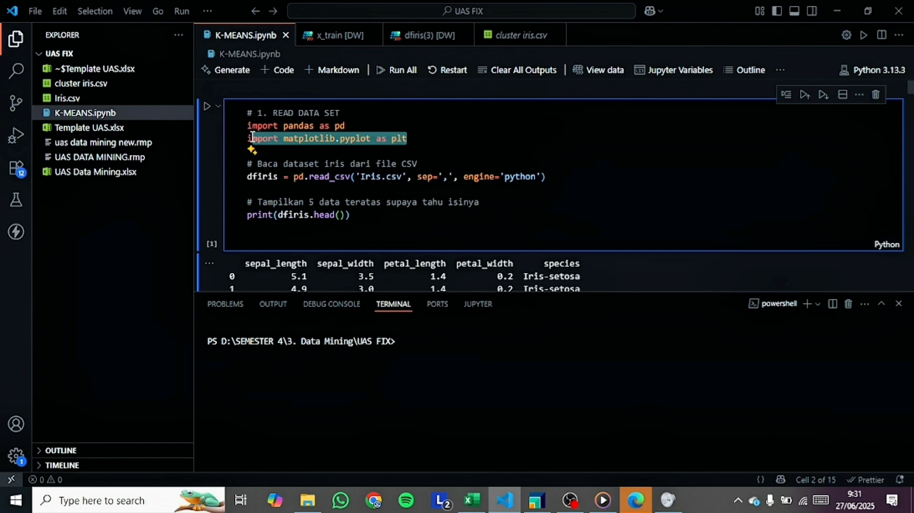
left_click(283, 152)
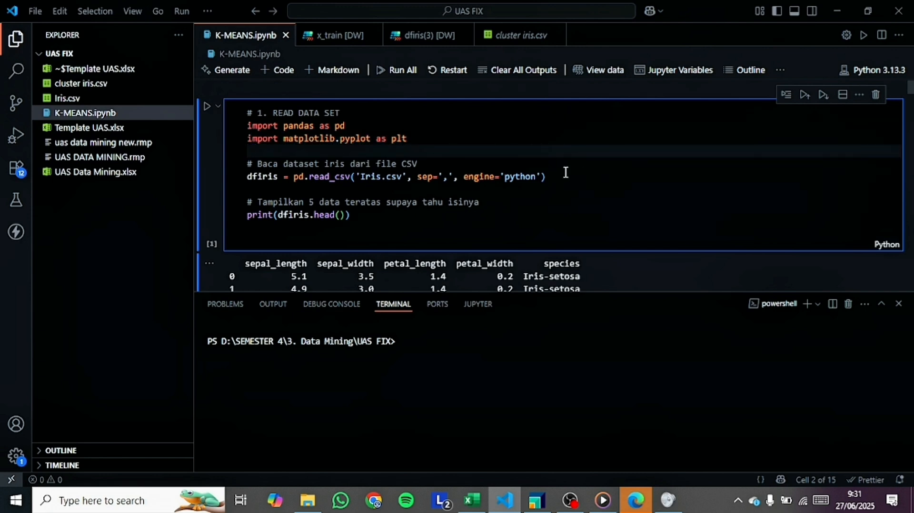
Examine the line that reads Iris.csv into dfiris and match its pd alias to the pandas import.
left_click_drag(560, 176, 362, 178)
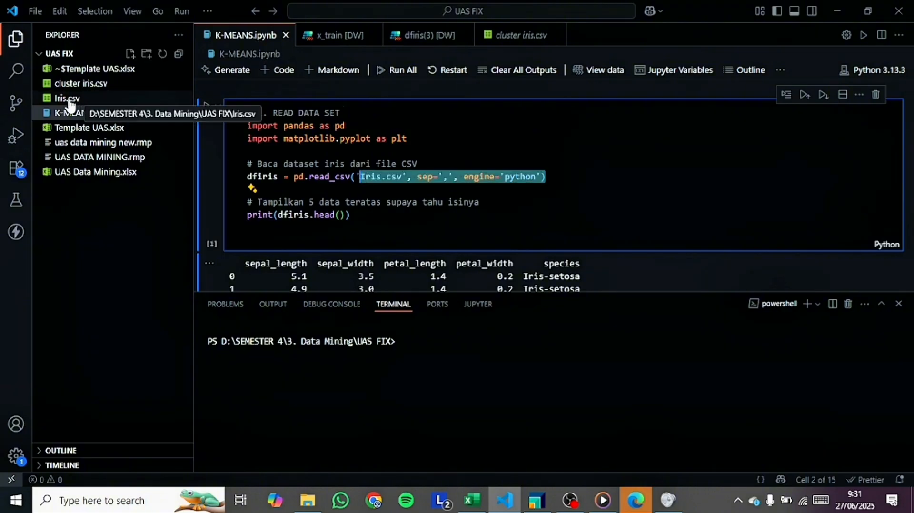
left_click(316, 164)
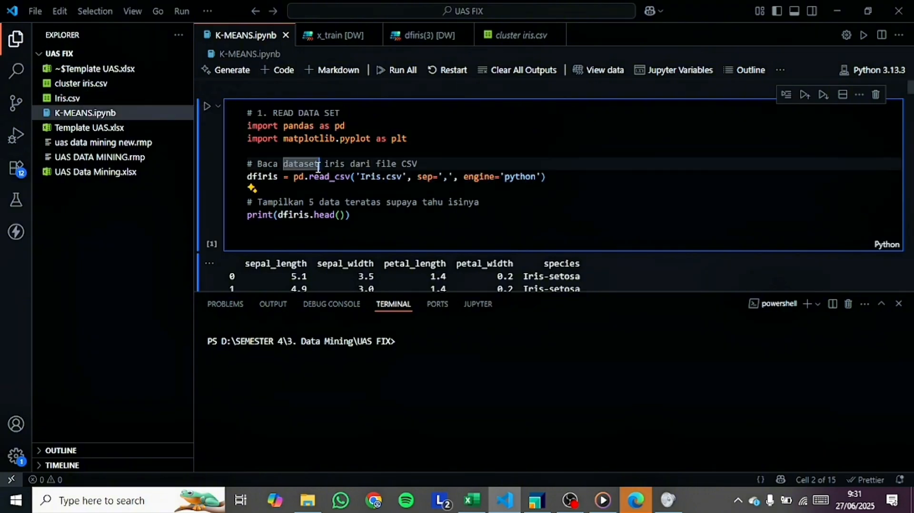
double_click(297, 177)
double_click(339, 126)
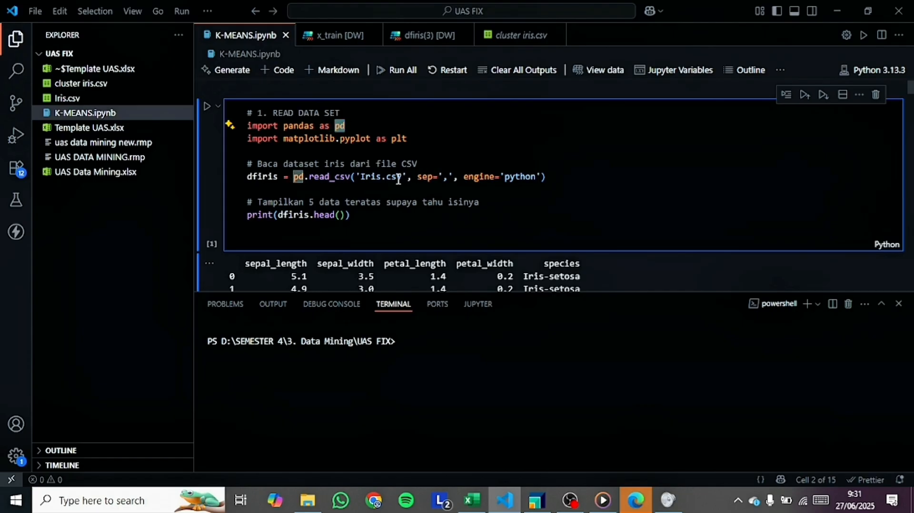
Examine the dfiris.head() print line and the table of first rows it outputs.
scroll(398, 180, "down", 1)
mouse_move(351, 182)
left_mouse_down()
mouse_move(255, 180)
mouse_move(345, 168)
left_mouse_up()
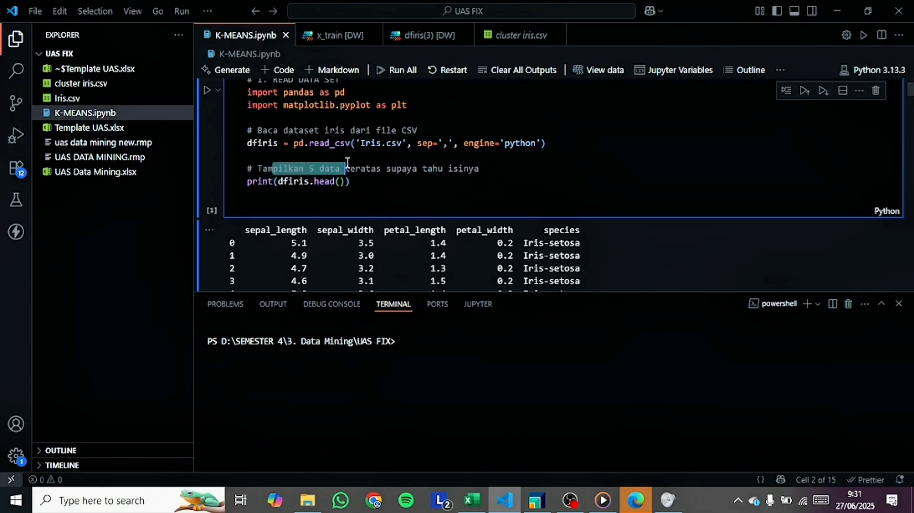
scroll(353, 176, "down", 2)
scroll(354, 174, "up", 1)
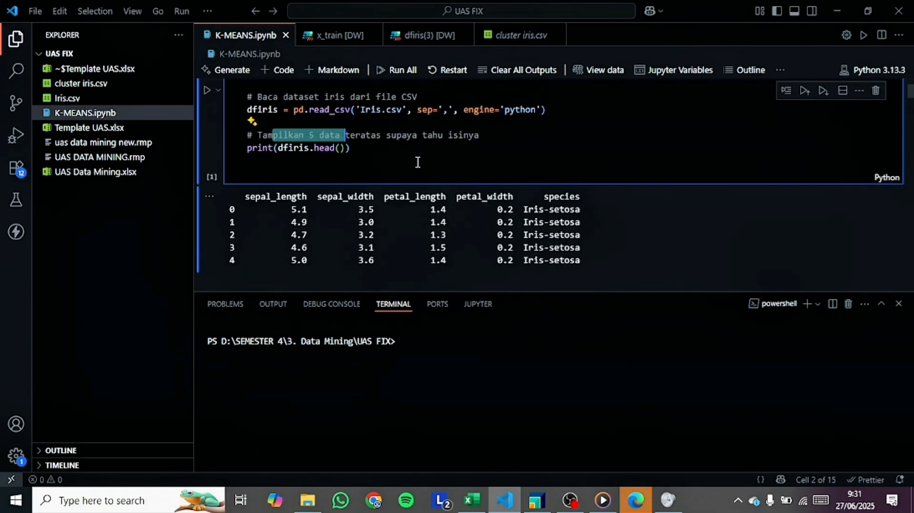
scroll(418, 162, "up", 1)
scroll(417, 163, "down", 3)
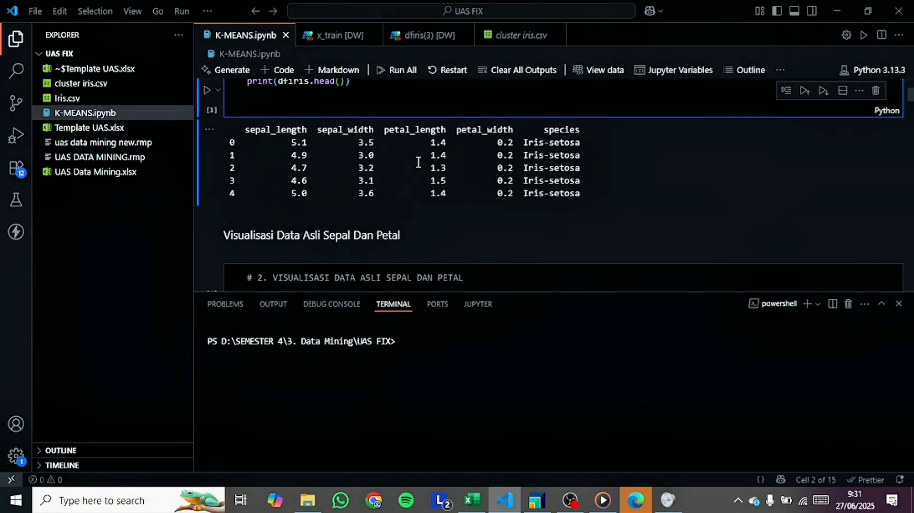
Examine the Visualisasi Data Asli Sepal Dan Petal cell that plots sepal length against sepal width in orange.
scroll(418, 162, "down", 3)
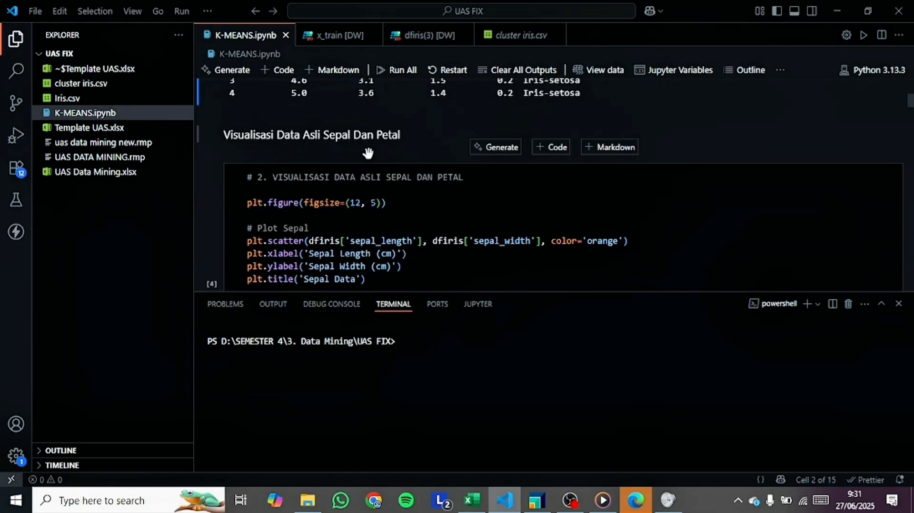
scroll(379, 143, "down", 3)
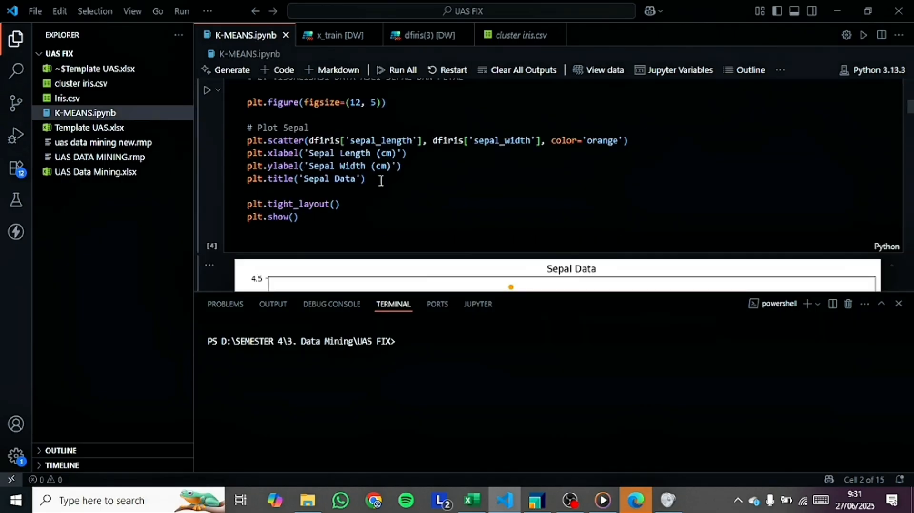
scroll(381, 182, "up", 1)
scroll(381, 181, "up", 2)
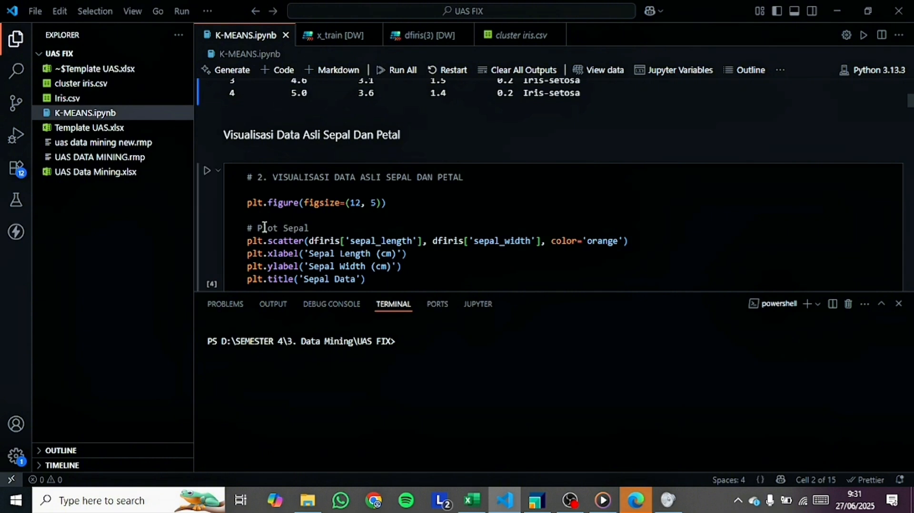
scroll(335, 180, "down", 2)
scroll(408, 179, "down", 2)
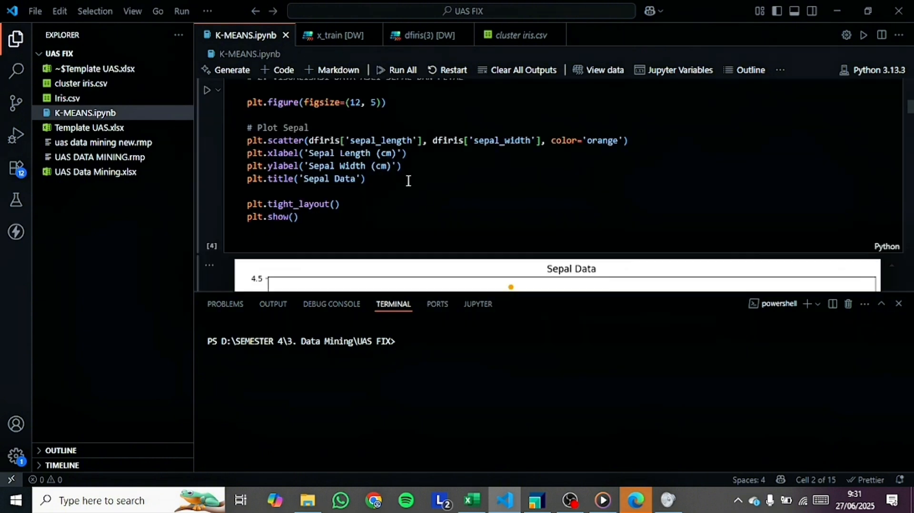
scroll(408, 181, "up", 1)
Collapse the terminal area to enlarge the notebook view and show the whole Sepal Data scatter plot.
scroll(409, 180, "down", 6)
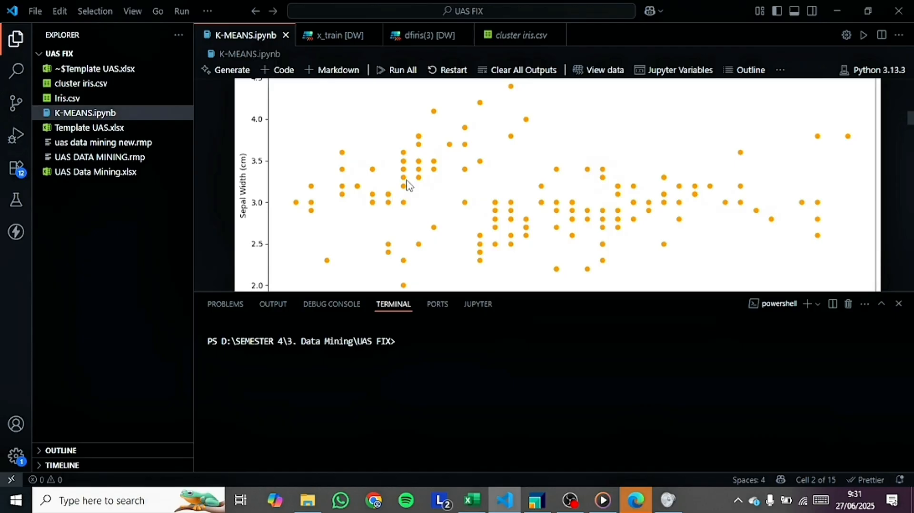
scroll(407, 182, "down", 1)
left_click_drag(531, 291, 541, 465)
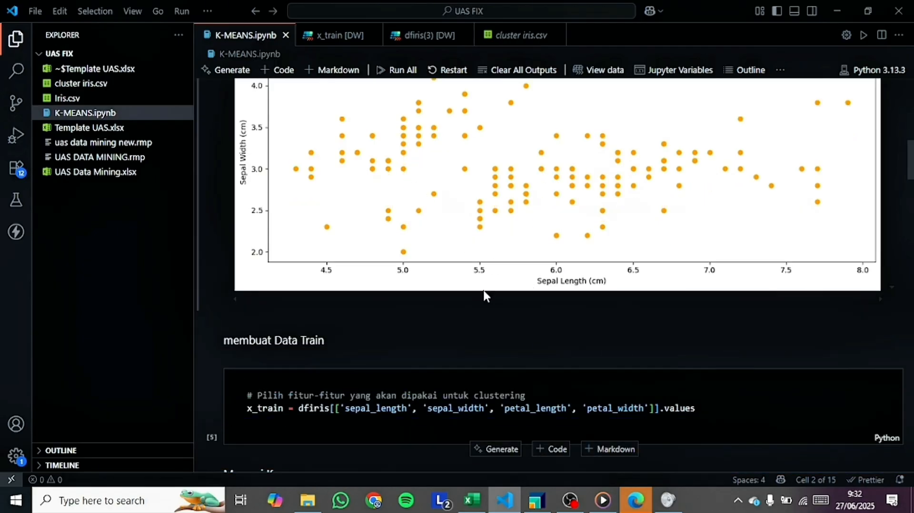
scroll(483, 292, "up", 3)
Compare the Sepal Data plot with RapidMiner's ExampleSet scatter plot, and return to the notebook's membuat Data Train section.
key("alt+Tab")
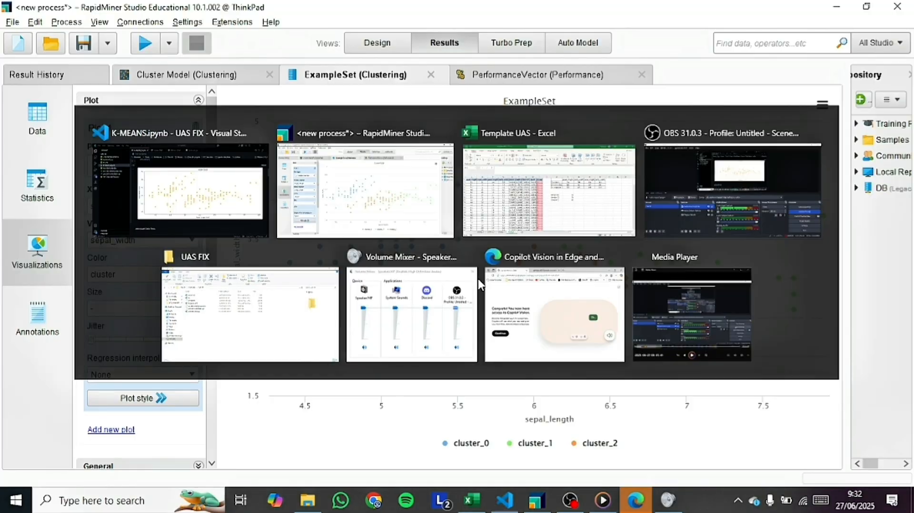
key("alt+Tab")
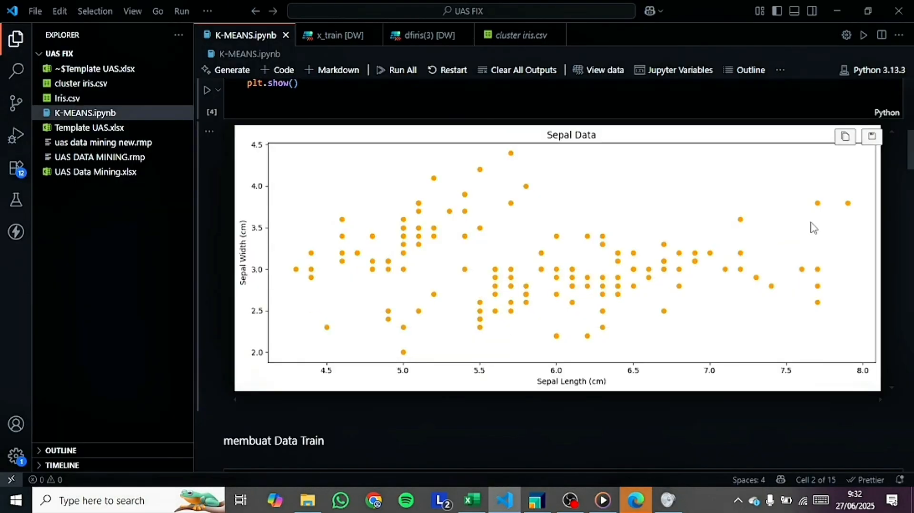
key("alt+Tab")
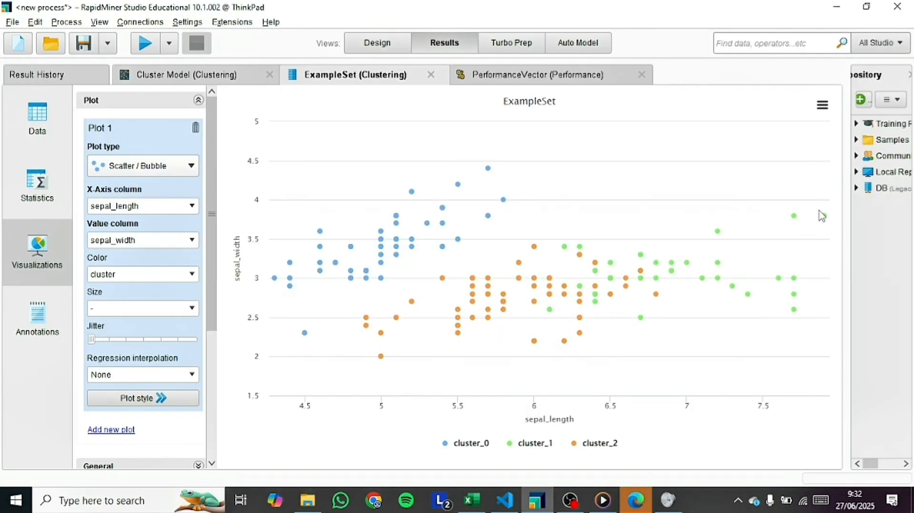
key("alt+Tab")
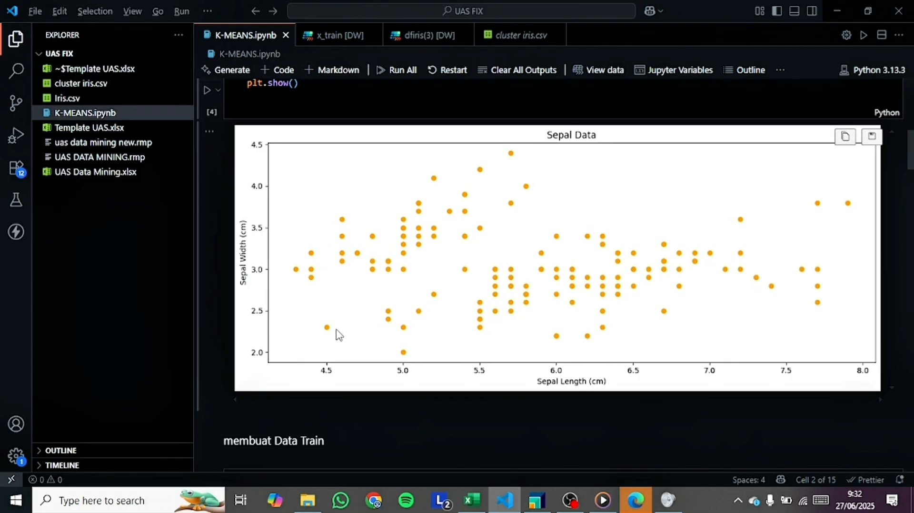
key("alt+Tab")
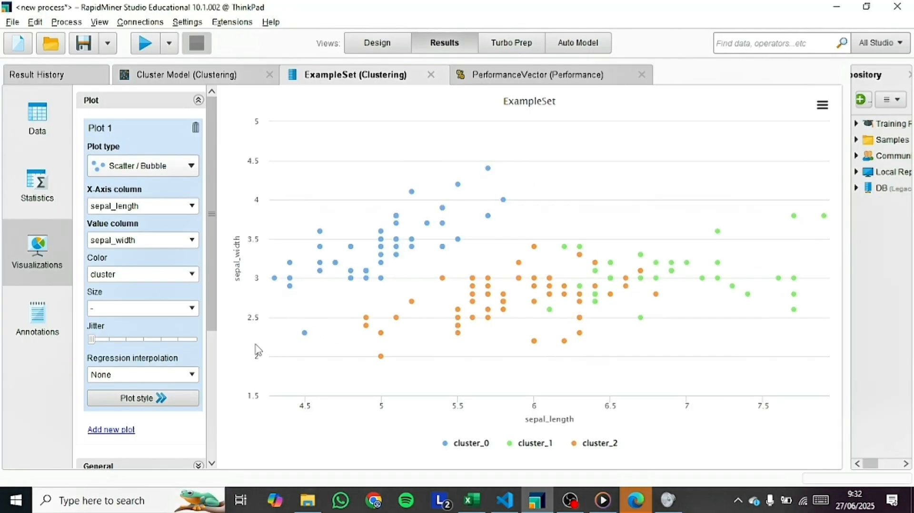
key("alt+Tab")
scroll(551, 260, "down", 5)
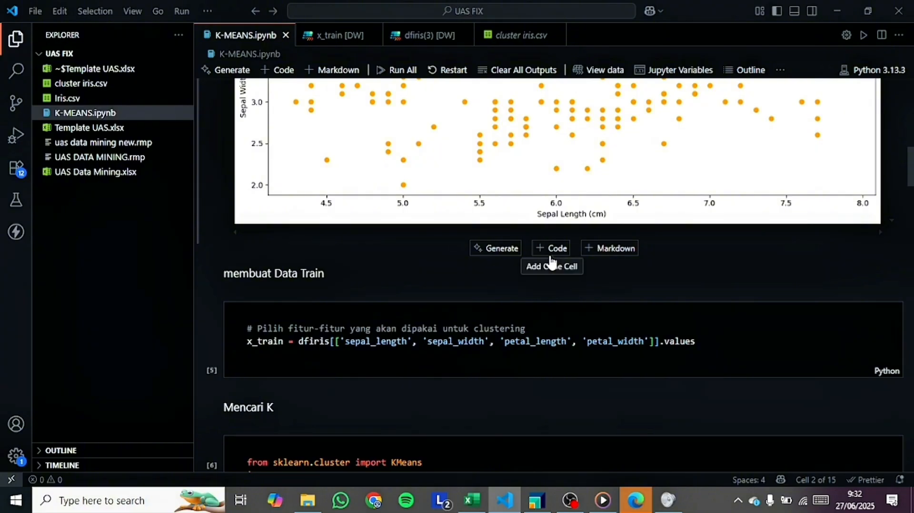
Examine the membuat Data Train cell, which puts the sepal and petal length and width columns into x_train.
scroll(550, 260, "down", 3)
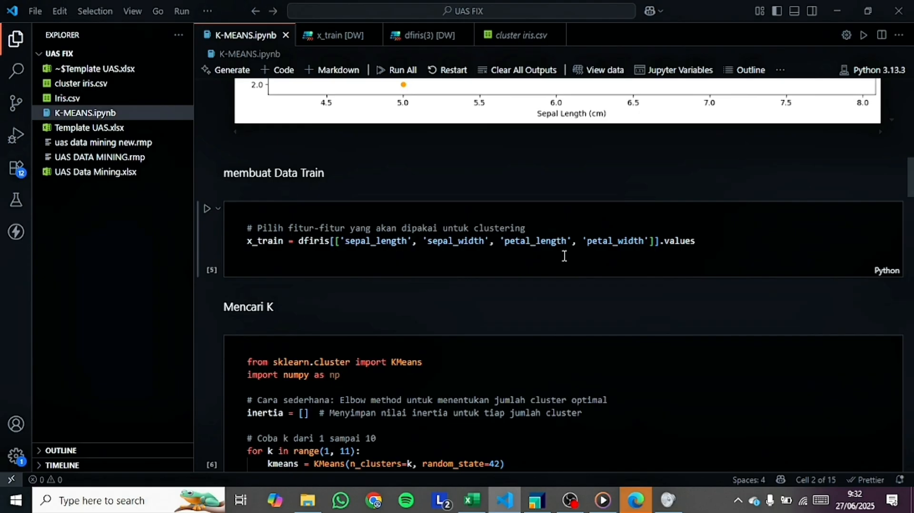
mouse_move(579, 288)
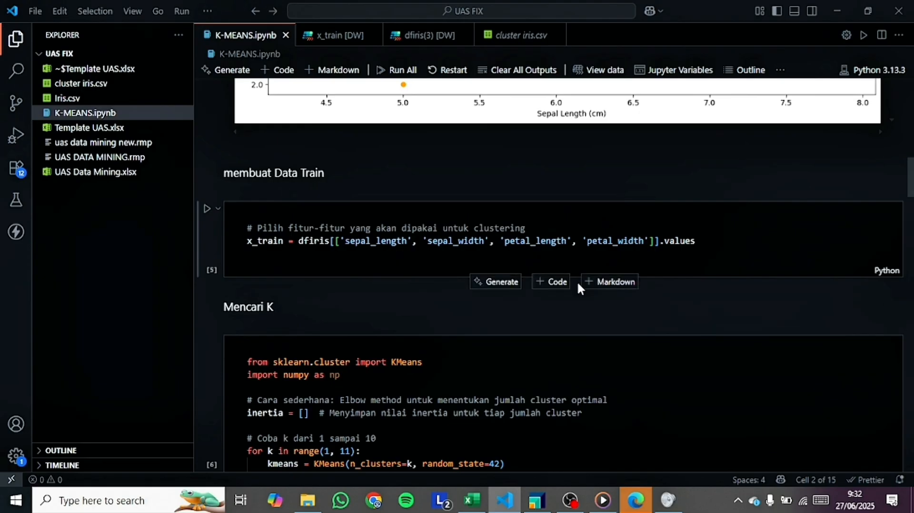
scroll(578, 284, "down", 2)
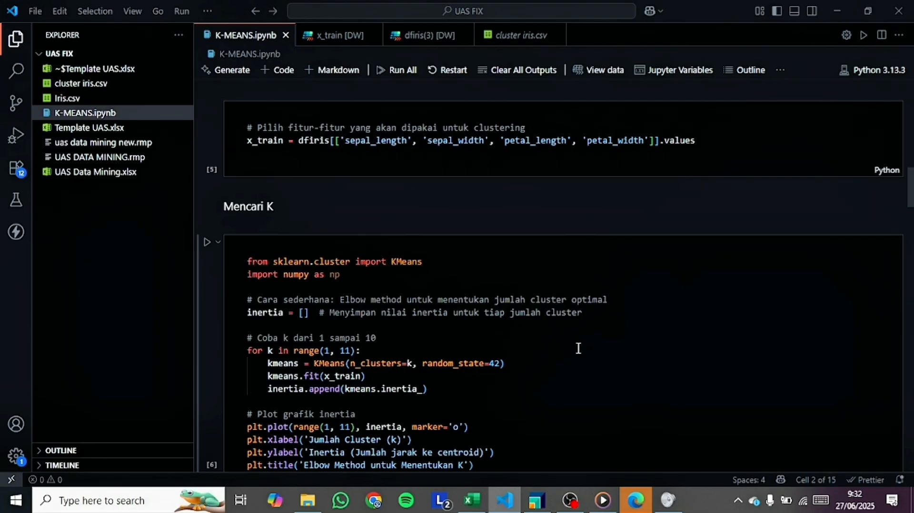
scroll(578, 348, "down", 2)
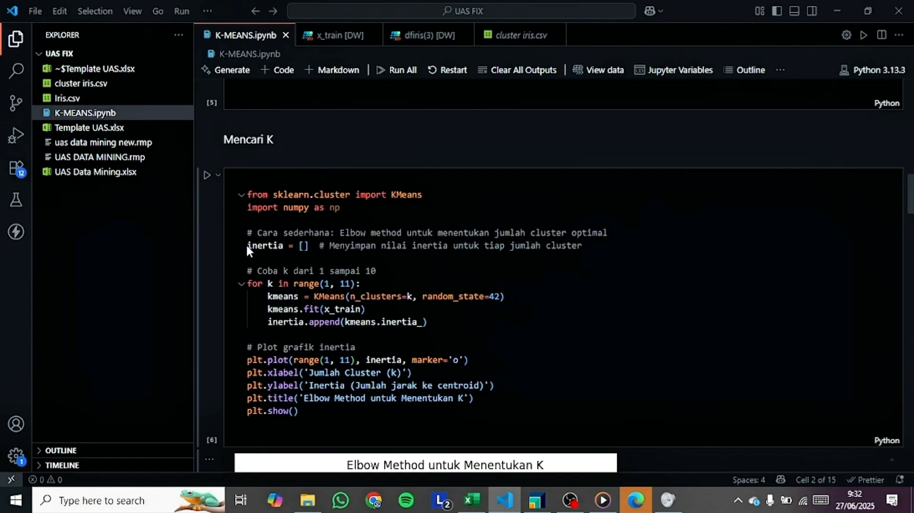
Examine the Mencari K code by highlighting the inertia list line and the KMeans fitting and elbow plotting lines.
left_click_drag(247, 247, 537, 250)
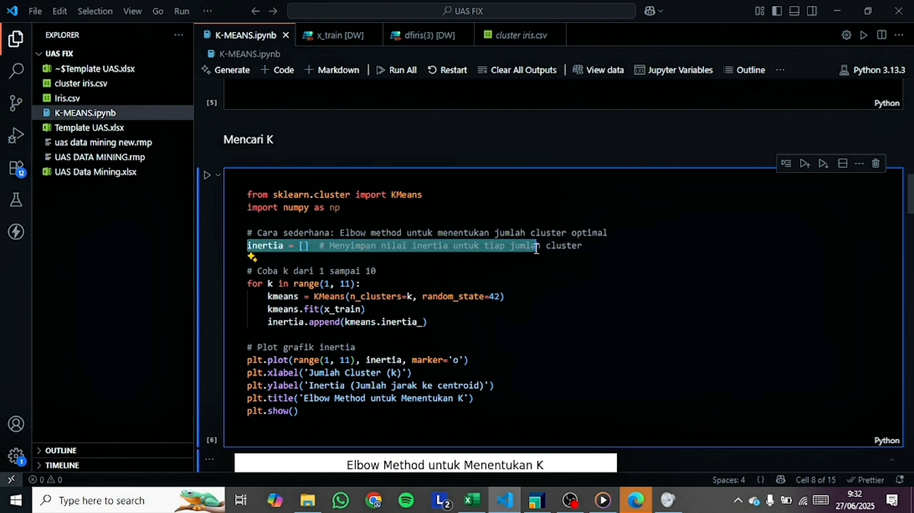
scroll(509, 274, "down", 1)
left_click(257, 328)
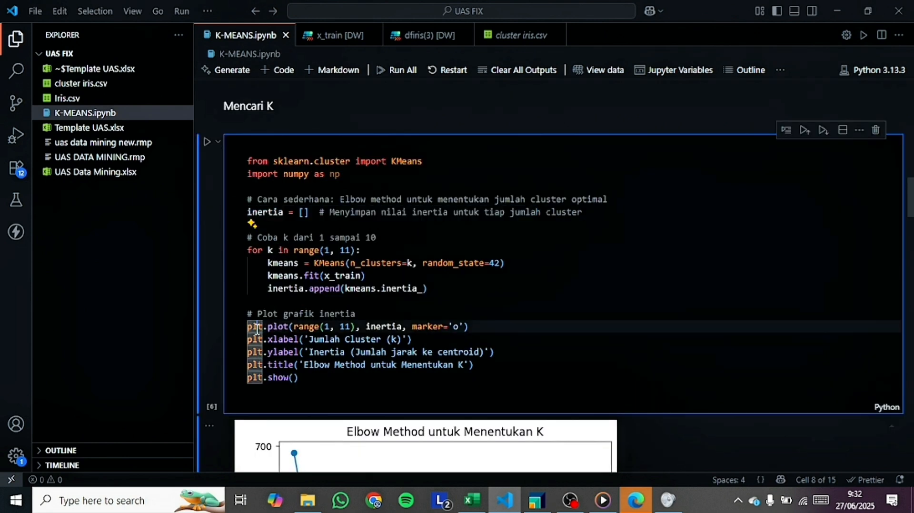
left_click_drag(327, 377, 249, 270)
Clear the code highlight and examine the Elbow Method untuk Menentukan K chart, following the inertia curve across cluster counts.
scroll(364, 348, "down", 5)
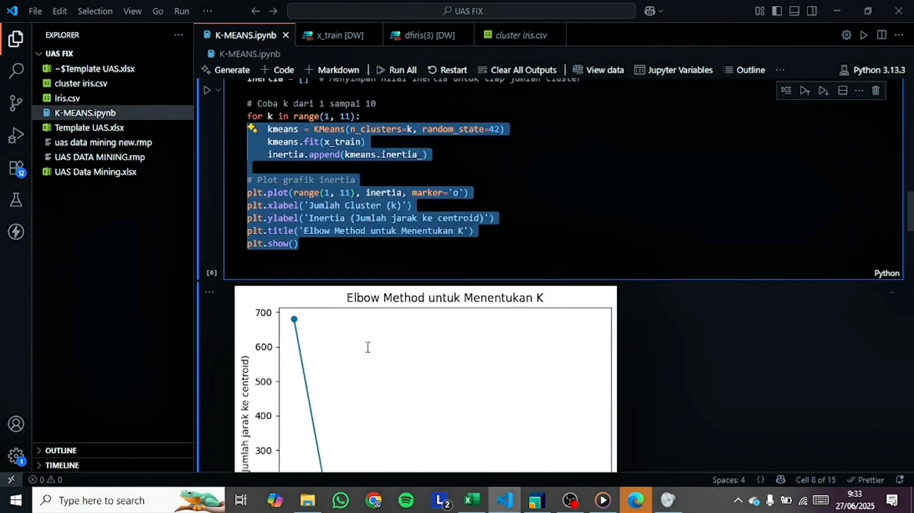
left_click(450, 169)
scroll(450, 165, "down", 2)
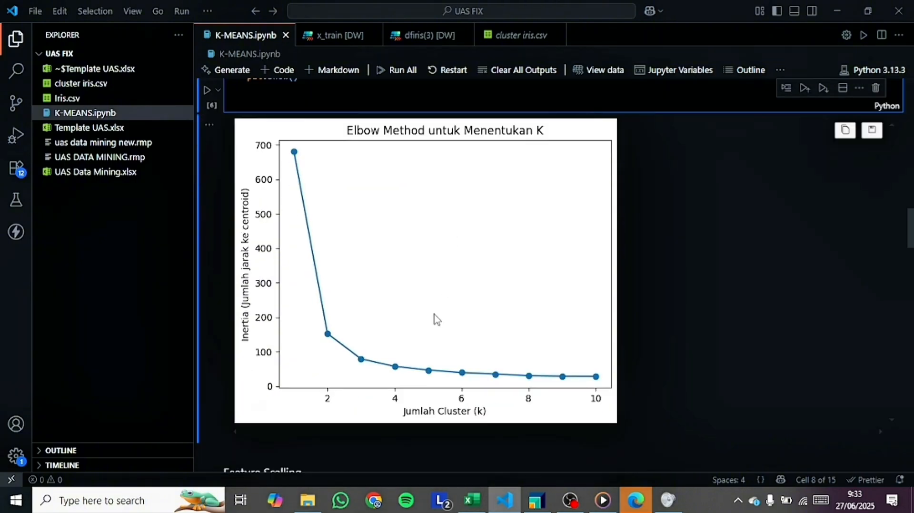
left_click_drag(290, 157, 276, 322)
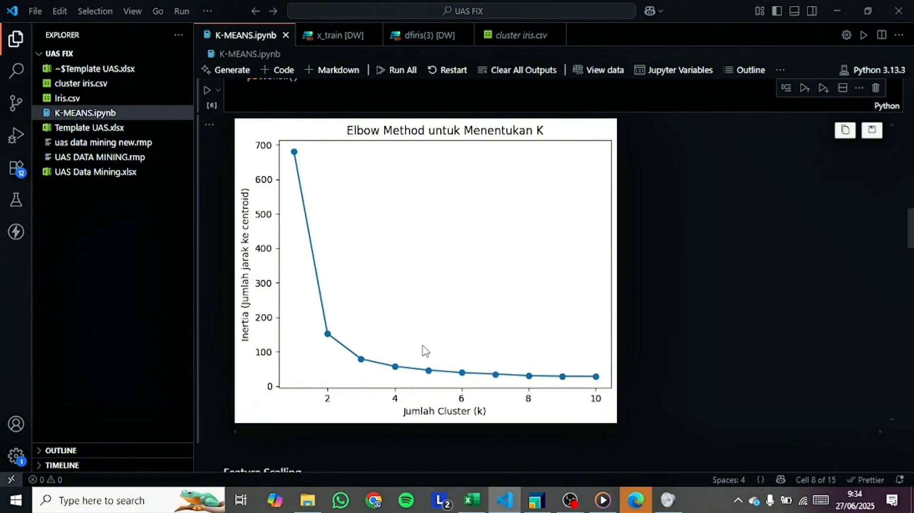
Examine the Feature Scalling cell that standardises x_train into x_scaled with StandardScaler.
scroll(423, 348, "down", 5)
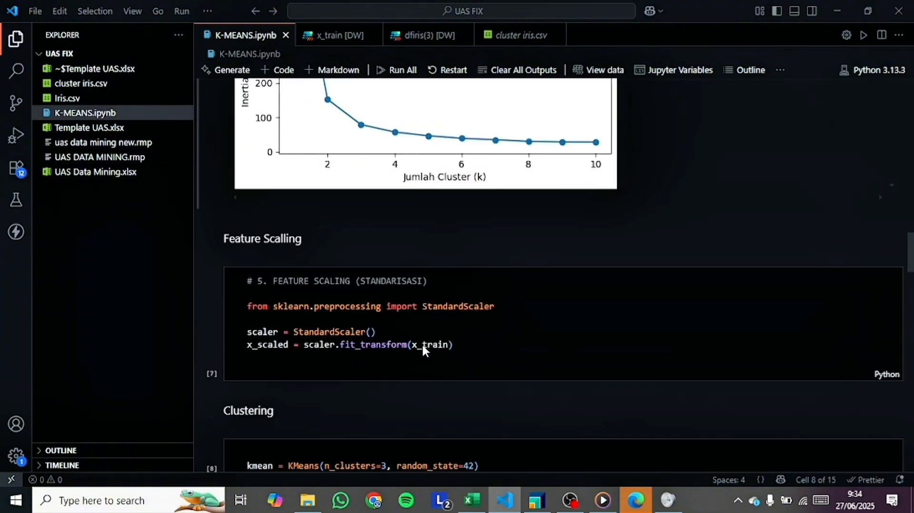
scroll(421, 343, "down", 1)
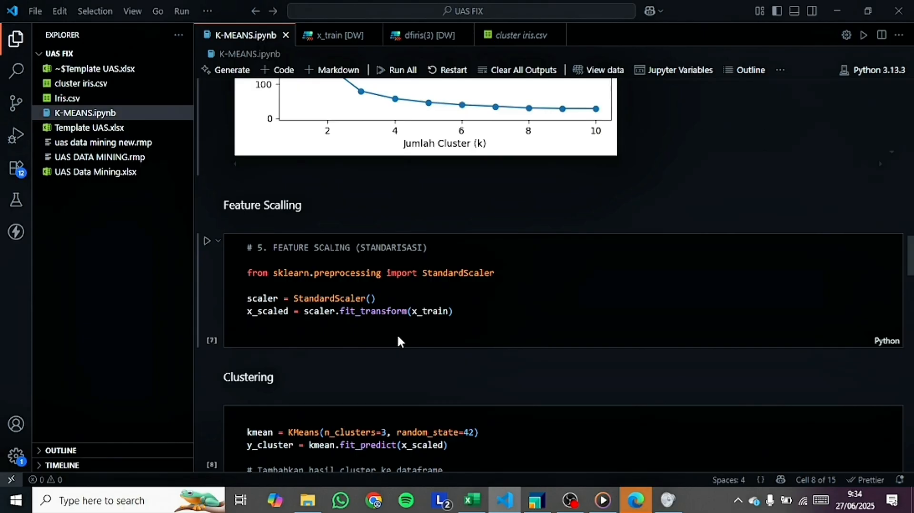
scroll(403, 306, "down", 2)
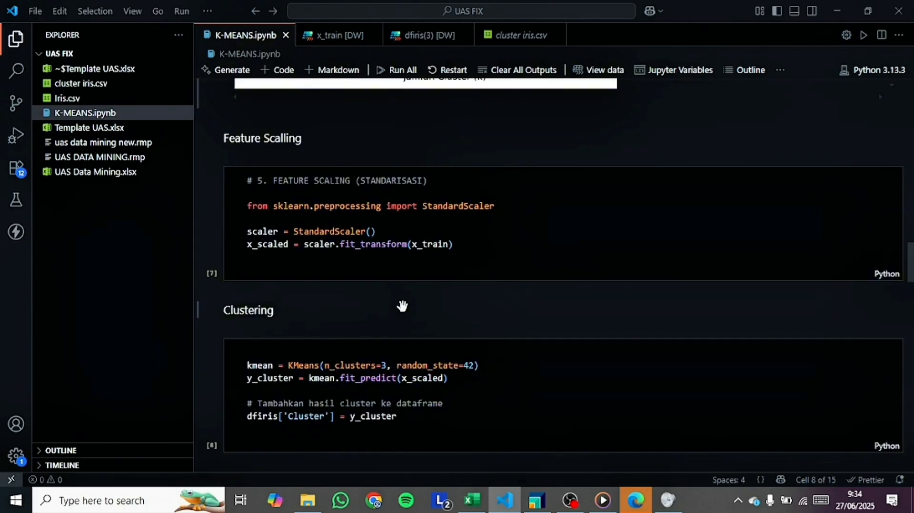
Examine the Clustering cell and highlight the n_clusters=3 argument of its KMeans call.
scroll(402, 306, "down", 3)
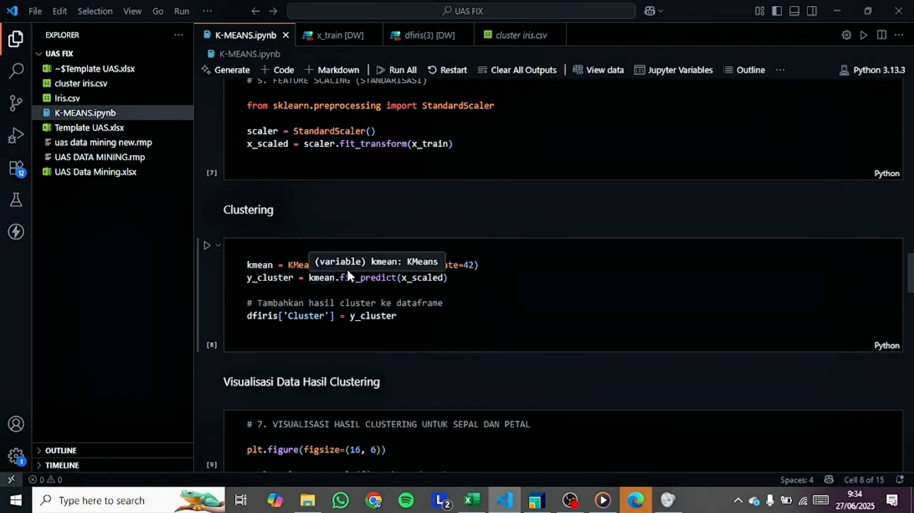
left_click(543, 290)
left_click_drag(386, 265, 322, 265)
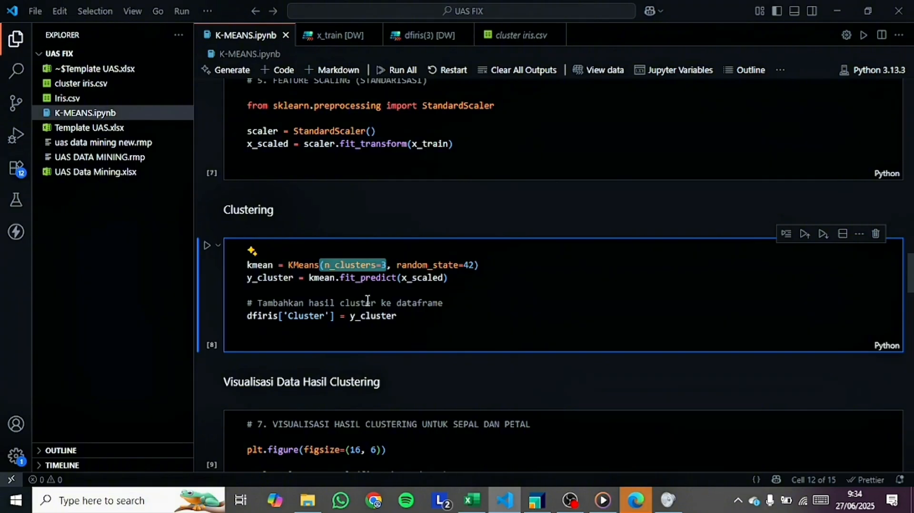
Examine the Visualisasi Data Hasil Clustering code and its Clustering KMeans - Sepal Features scatter plot with the centroids.
scroll(368, 299, "down", 4)
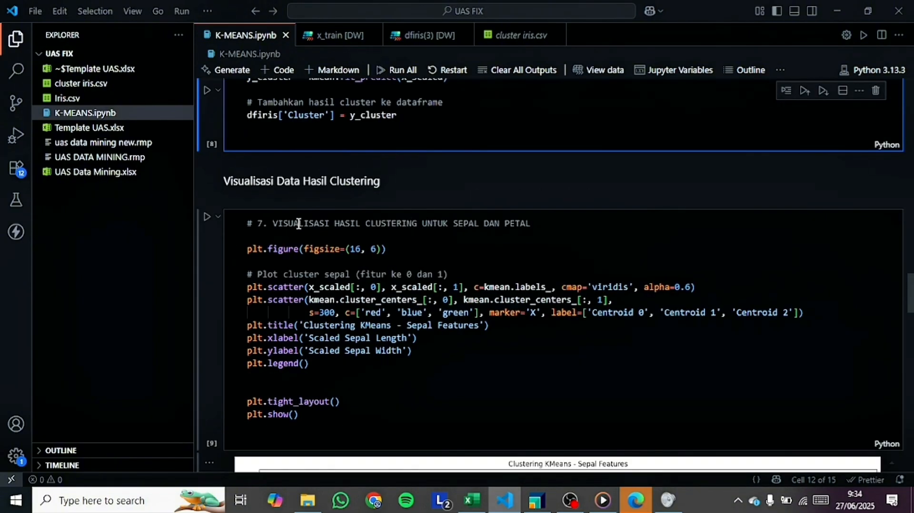
scroll(378, 257, "down", 1)
scroll(377, 257, "down", 3)
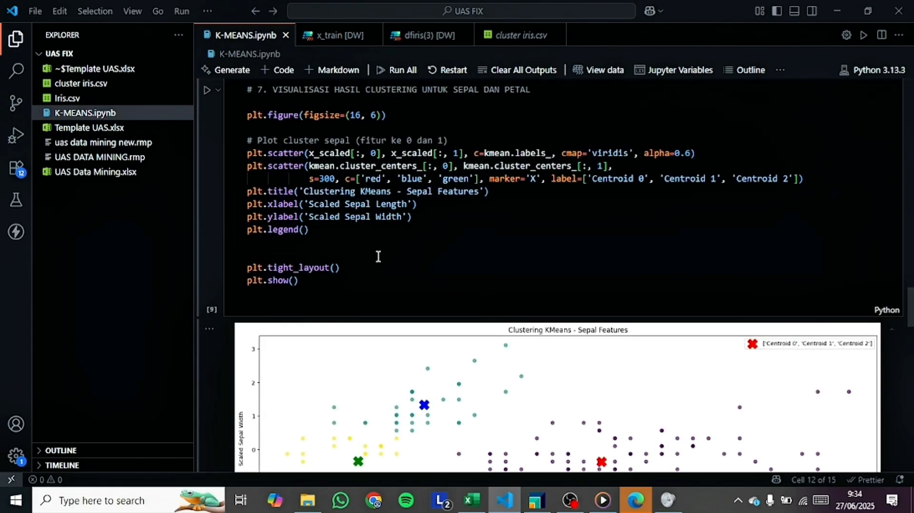
scroll(377, 257, "down", 1)
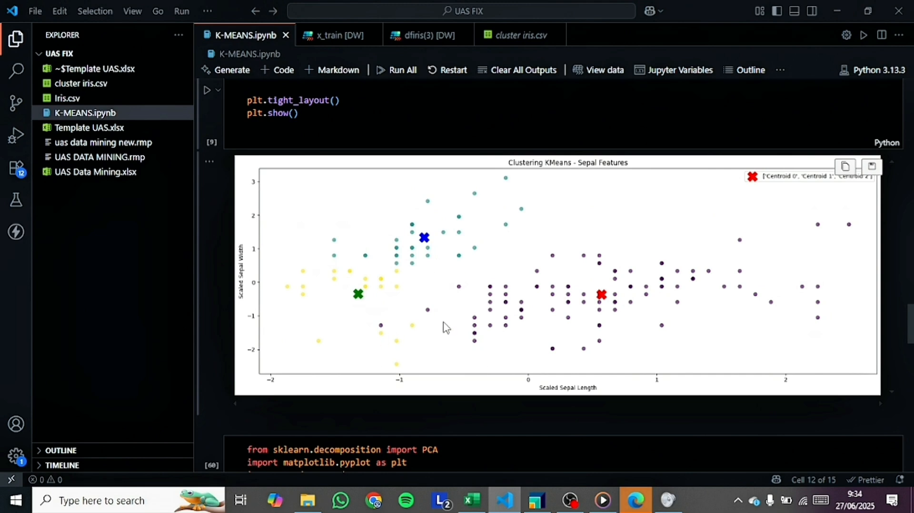
Switch to RapidMiner and compare its ExampleSet cluster scatter plot with the notebook's clustered Sepal Features plot.
key("alt+Tab")
key("alt+Tab")
scroll(434, 278, "up", 1)
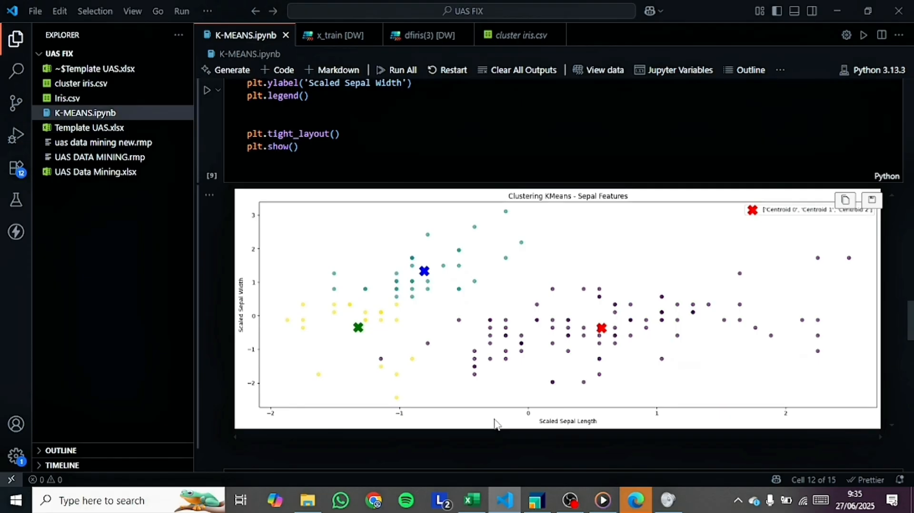
key("alt+Tab")
key("alt+Tab")
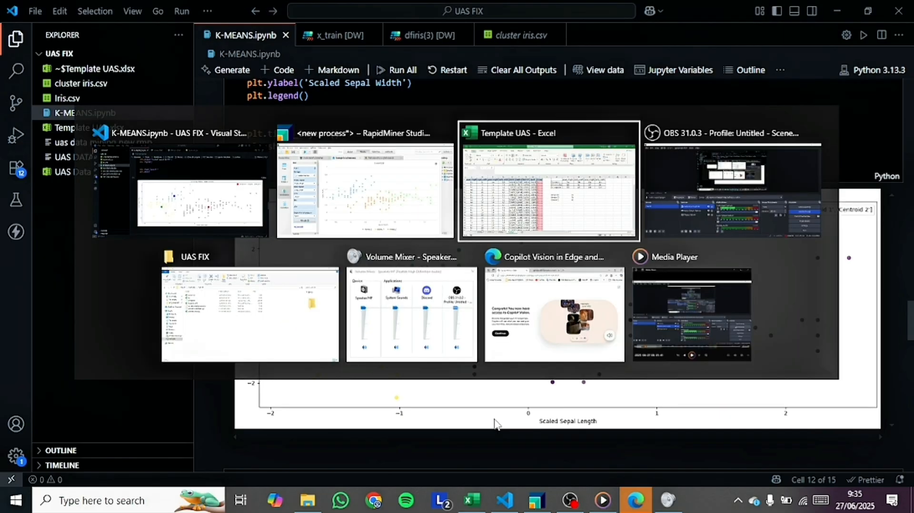
left_click(384, 209)
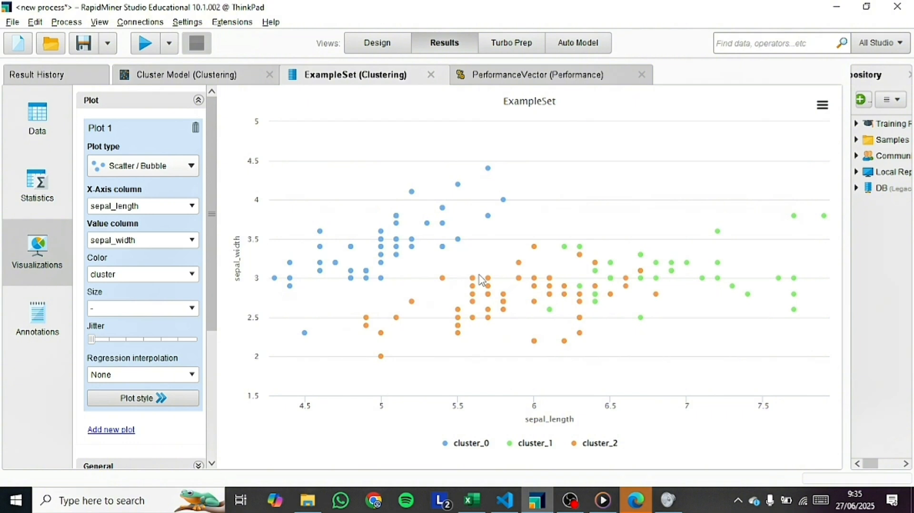